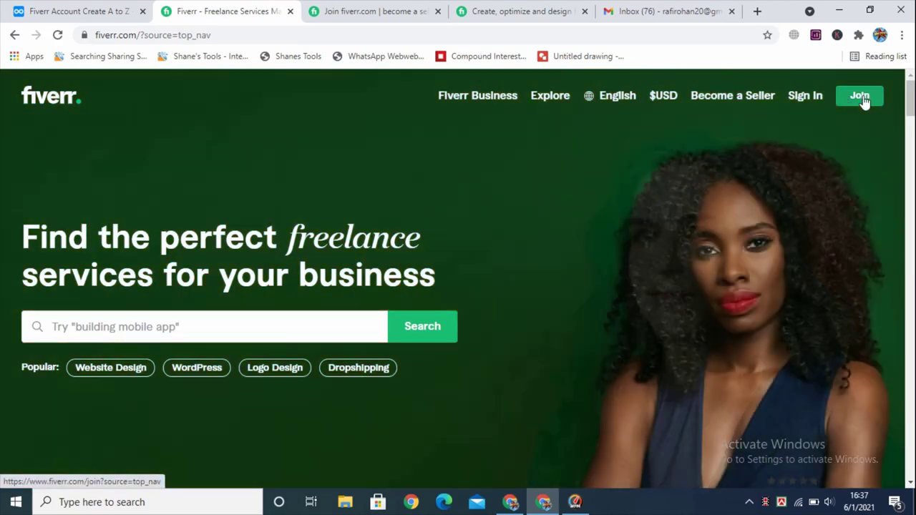
Open the Fiverr join page, enter the account email address and continue with the email sign-up
{"action": "left_click", "coordinate": [367, 9]}
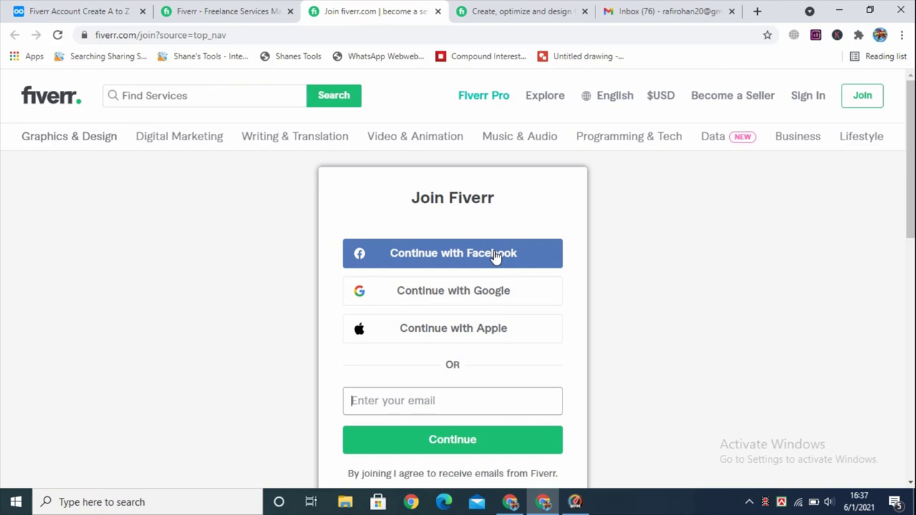
{"action": "scroll", "coordinate": [613, 199], "scroll_direction": "down", "scroll_amount": 2}
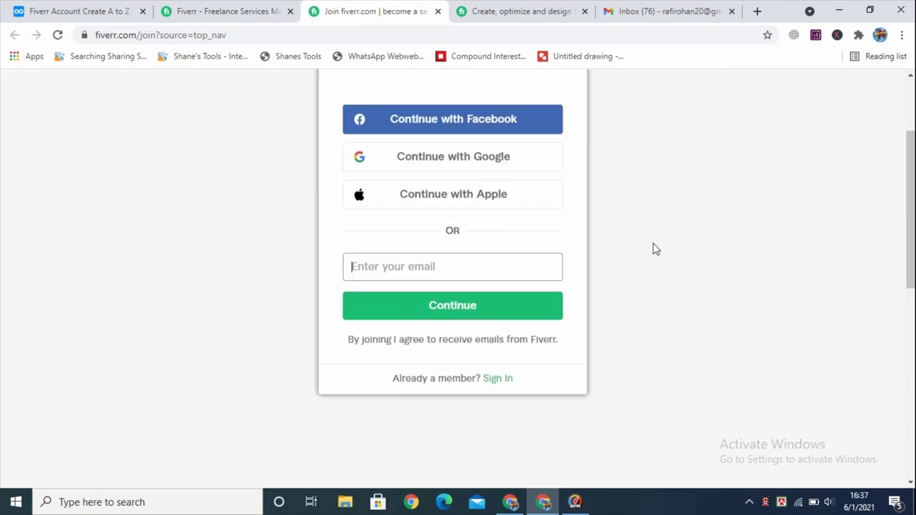
{"action": "scroll", "coordinate": [437, 218], "scroll_direction": "up", "scroll_amount": 1}
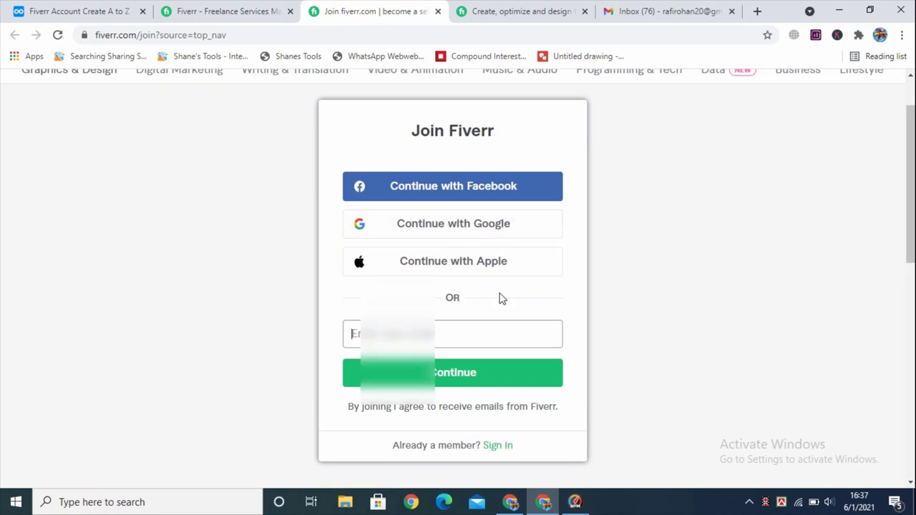
{"action": "scroll", "coordinate": [502, 299], "scroll_direction": "up", "scroll_amount": 1}
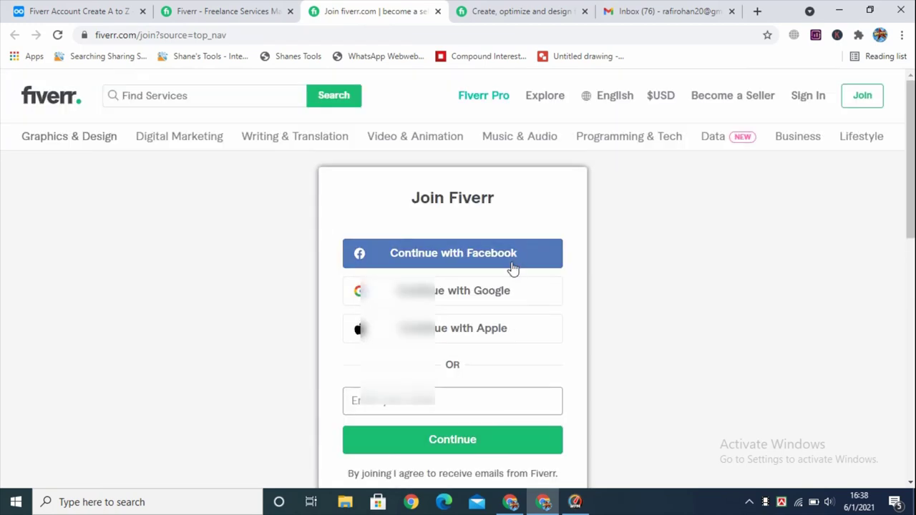
{"action": "scroll", "coordinate": [512, 269], "scroll_direction": "down", "scroll_amount": 2}
{"action": "left_click", "coordinate": [401, 266]}
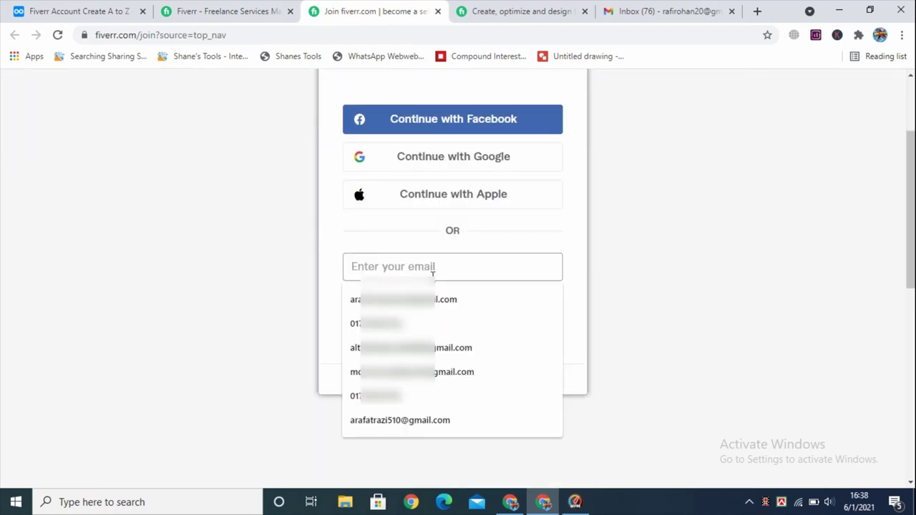
{"action": "left_click", "coordinate": [548, 235]}
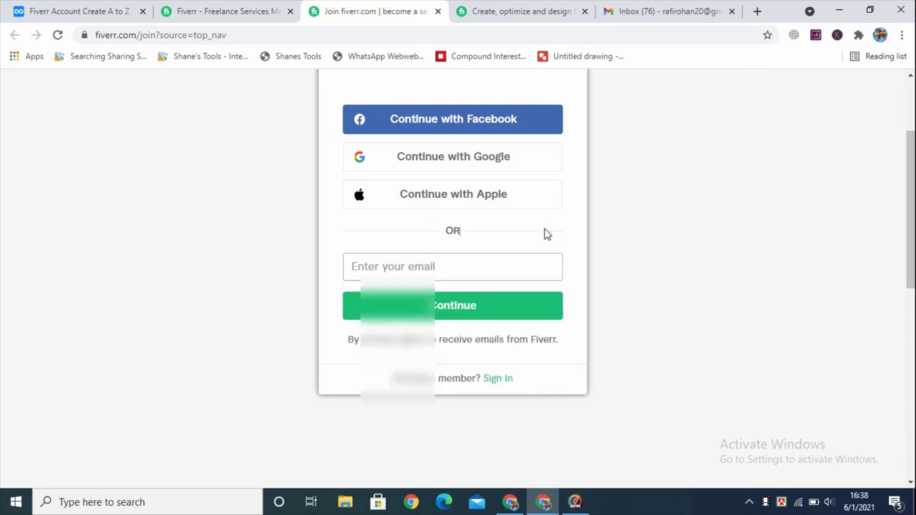
{"action": "left_click", "coordinate": [407, 267]}
{"action": "left_click", "coordinate": [400, 299]}
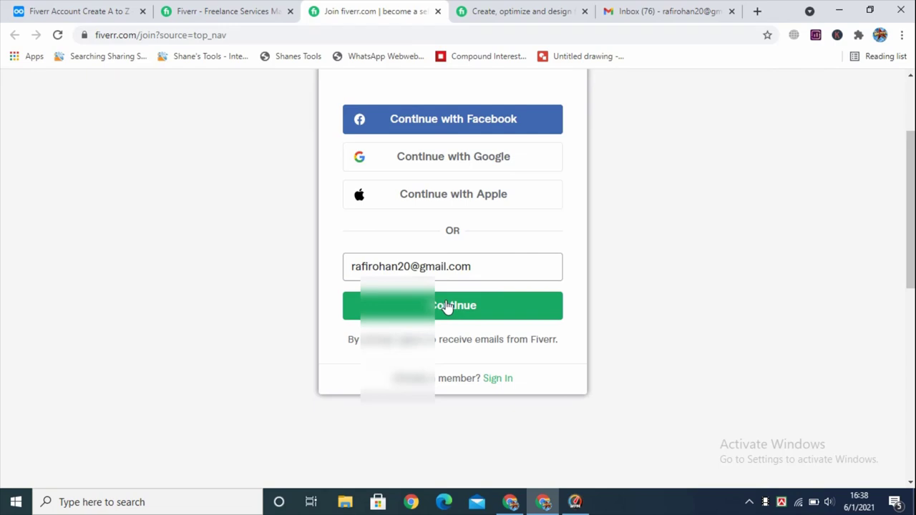
{"action": "left_click", "coordinate": [470, 312]}
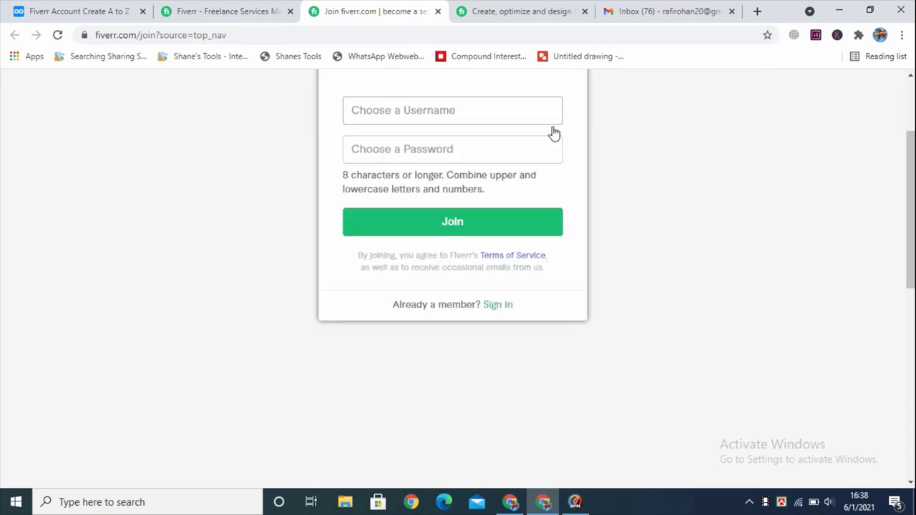
Fill in the username and account password on the Join Fiverr form and submit the registration
{"action": "scroll", "coordinate": [460, 405], "scroll_direction": "up", "scroll_amount": 2}
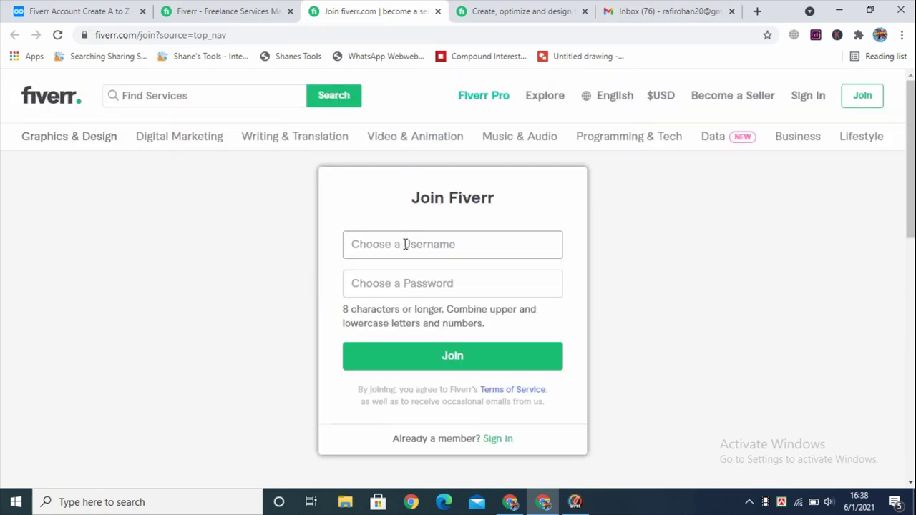
{"action": "left_click", "coordinate": [413, 284]}
{"action": "left_click", "coordinate": [415, 243]}
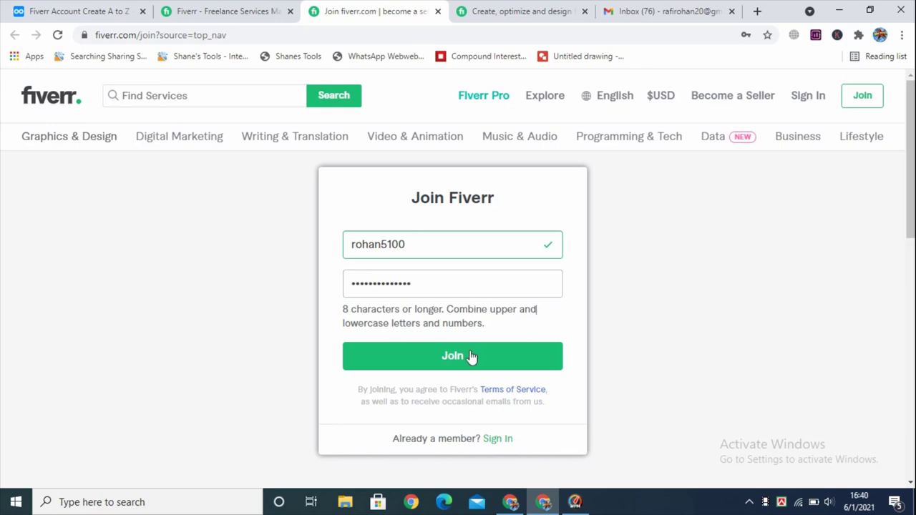
{"action": "left_click", "coordinate": [451, 362]}
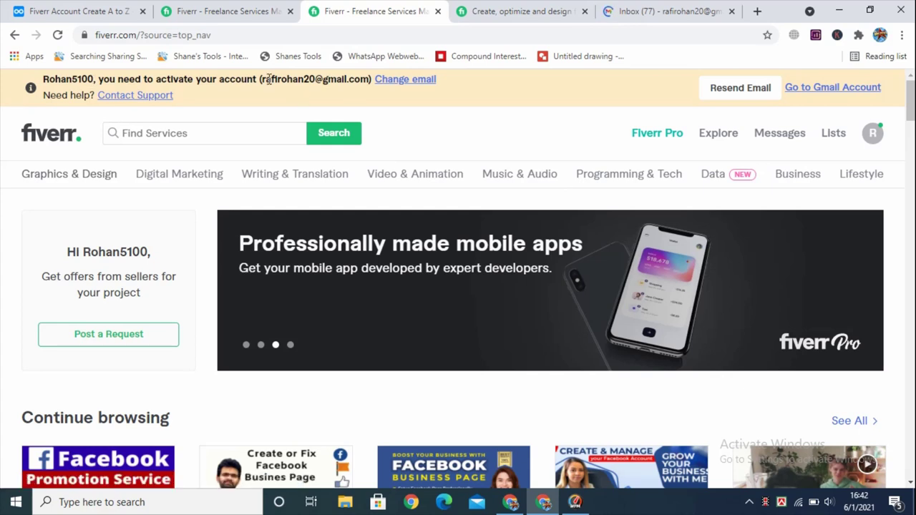
Switch to Gmail, open Fiverr's "Activate Your New Account" email and activate the account from it
{"action": "left_click", "coordinate": [628, 8]}
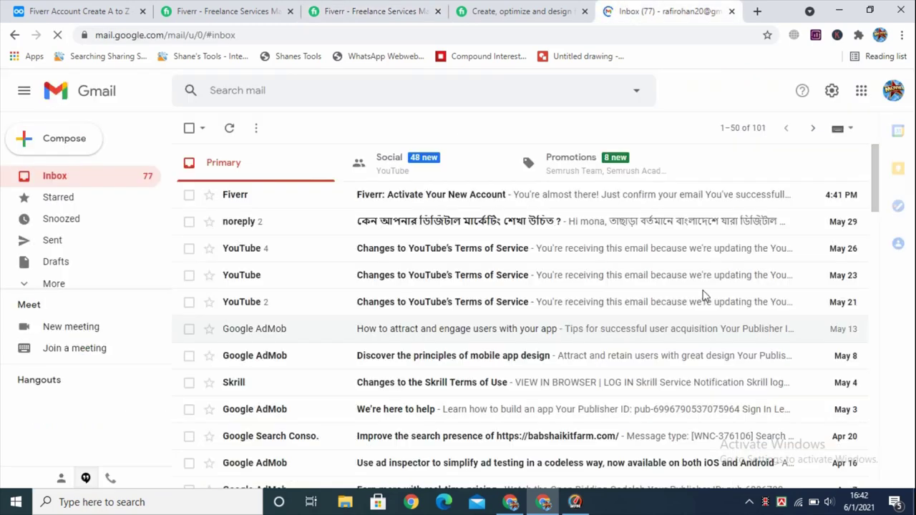
{"action": "left_click", "coordinate": [467, 199]}
{"action": "scroll", "coordinate": [451, 245], "scroll_direction": "down", "scroll_amount": 1}
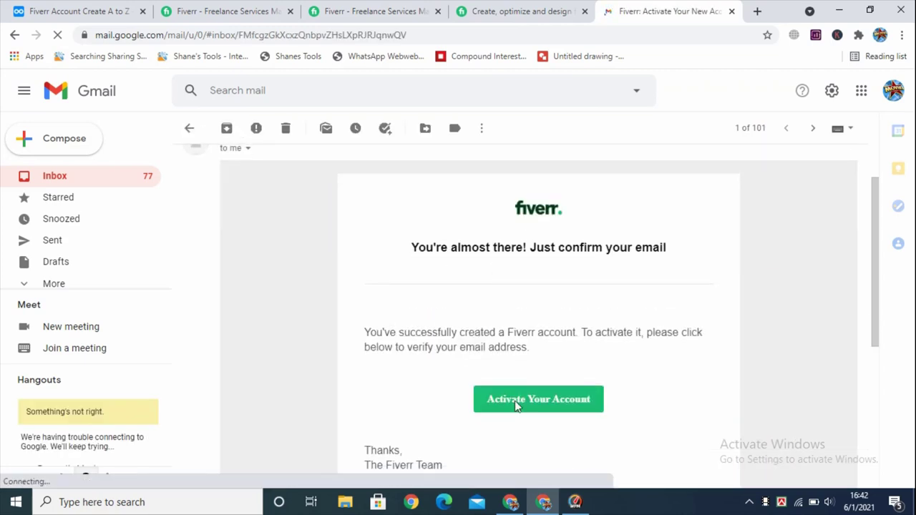
{"action": "scroll", "coordinate": [538, 405], "scroll_direction": "down", "scroll_amount": 1}
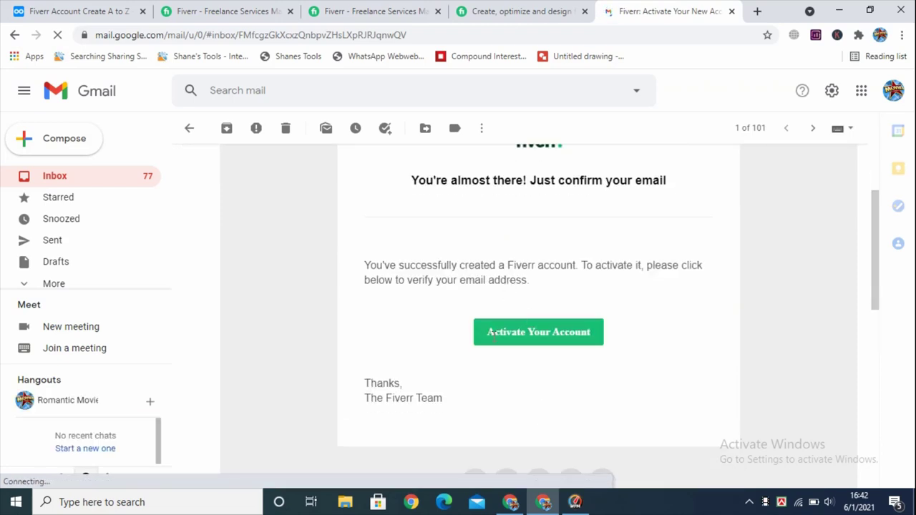
{"action": "left_click", "coordinate": [563, 342]}
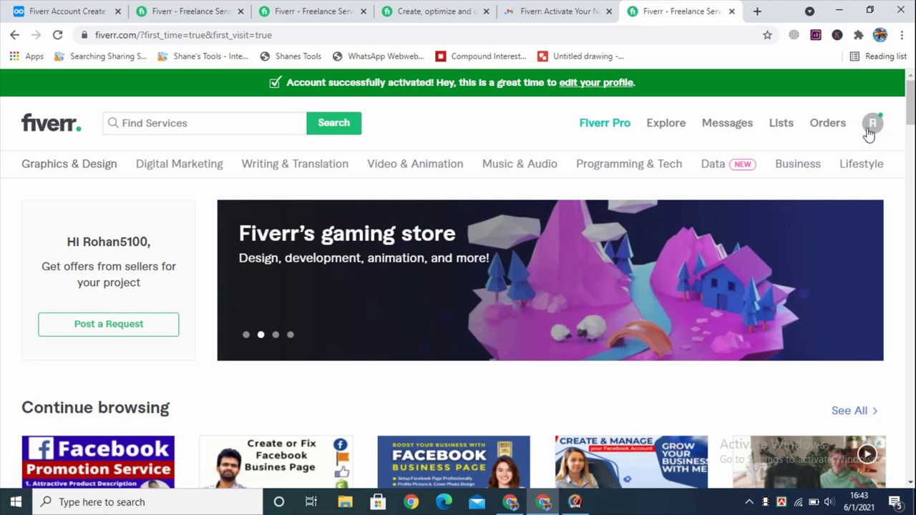
Open the new account's own profile page on Fiverr
{"action": "left_click", "coordinate": [876, 126]}
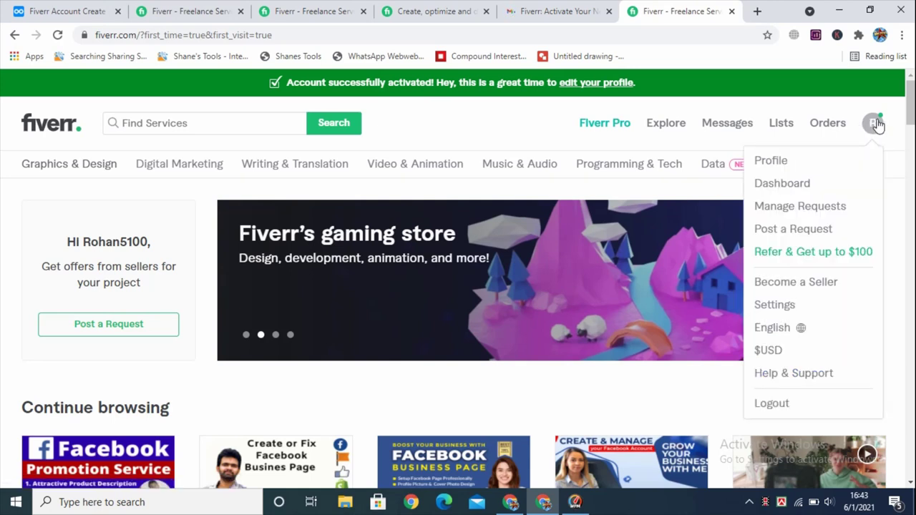
{"action": "left_click", "coordinate": [780, 168]}
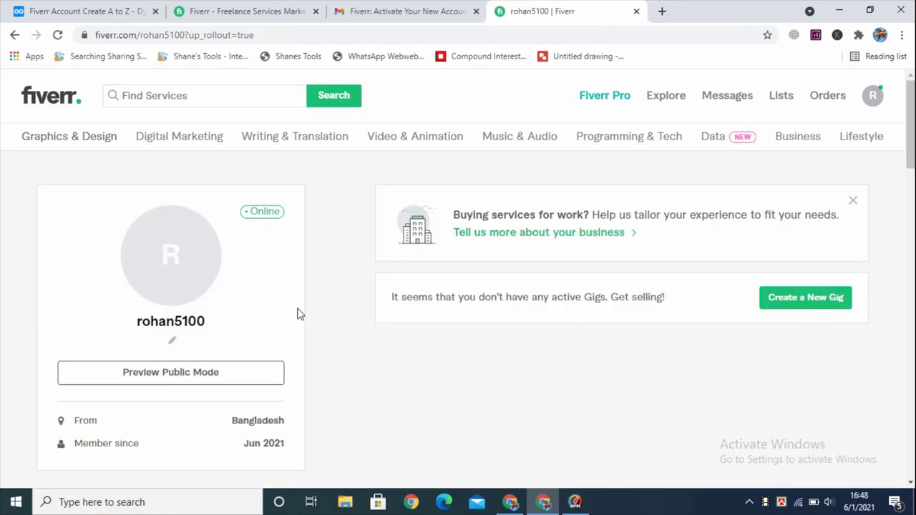
{"action": "scroll", "coordinate": [205, 334], "scroll_direction": "down", "scroll_amount": 2}
{"action": "scroll", "coordinate": [297, 268], "scroll_direction": "up", "scroll_amount": 2}
Upload a portrait photo as the profile picture
{"action": "mouse_move", "coordinate": [174, 247]}
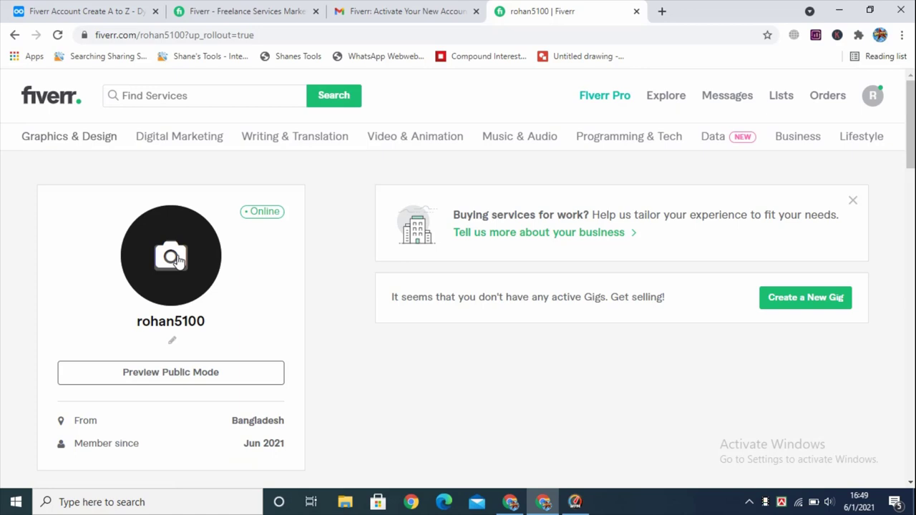
{"action": "scroll", "coordinate": [174, 193], "scroll_direction": "down", "scroll_amount": 1}
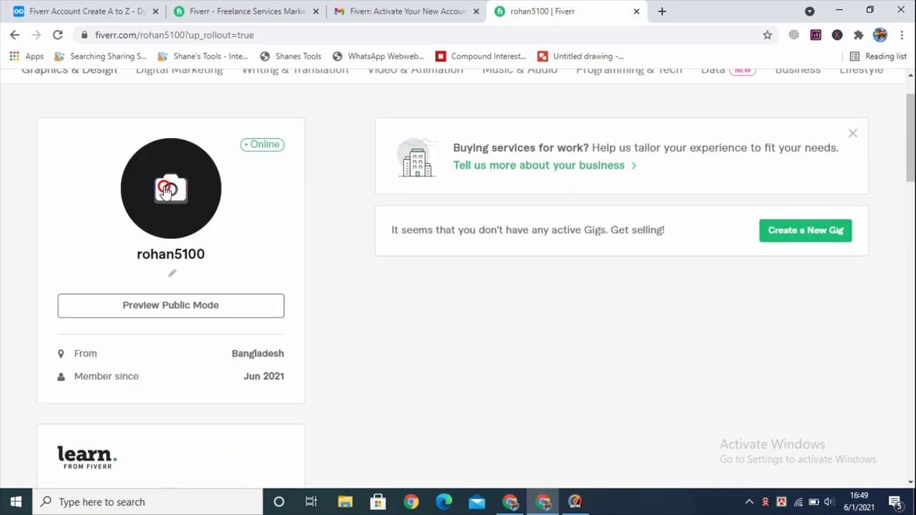
{"action": "left_click", "coordinate": [167, 190]}
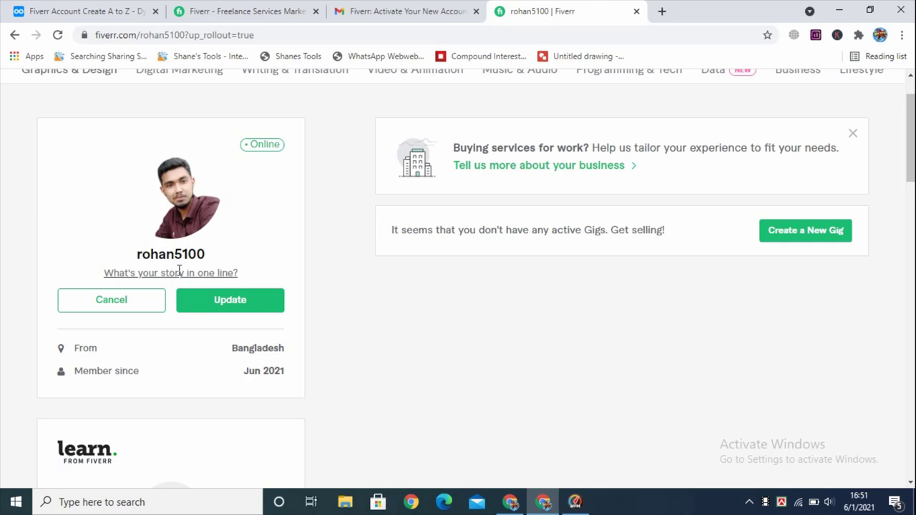
Copy "Digital Marketer, Facebook and Social Media Marketer, YouTube Expert" from the Dynalist Fiverr notes into the Fiverr profile's one-line story
{"action": "left_click", "coordinate": [77, 4]}
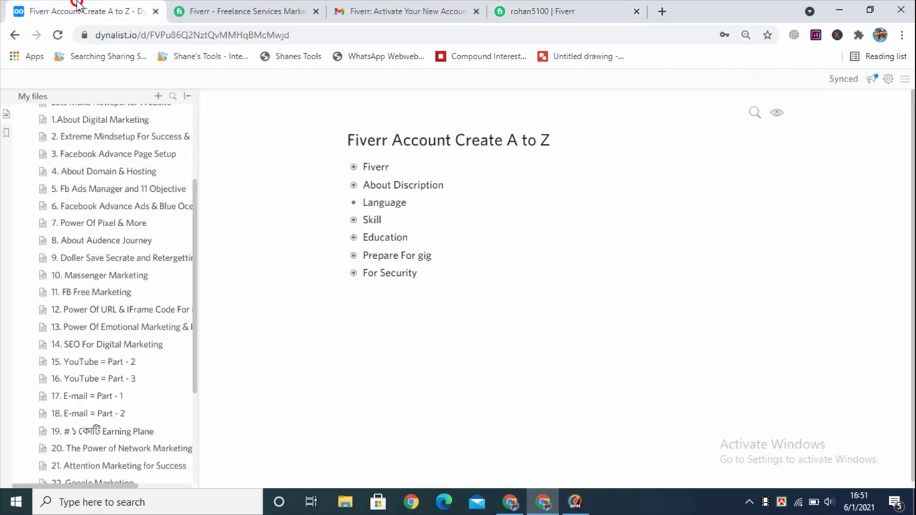
{"action": "left_click", "coordinate": [356, 169]}
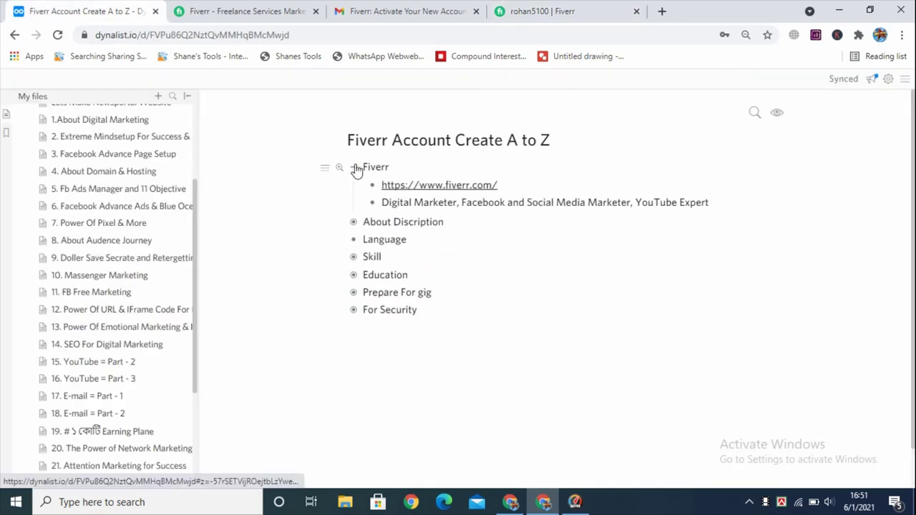
{"action": "left_click_drag", "start_coordinate": [719, 203], "coordinate": [384, 203]}
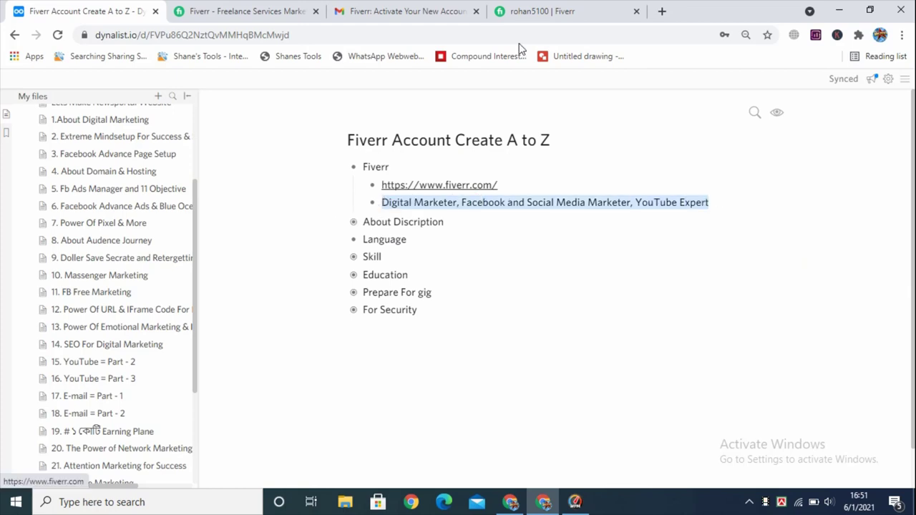
{"action": "left_click", "coordinate": [533, 9]}
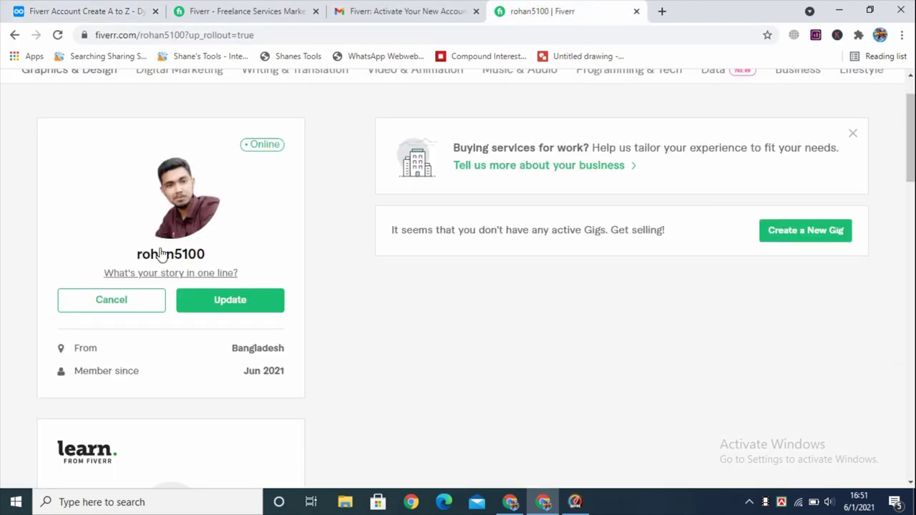
{"action": "left_click", "coordinate": [177, 273]}
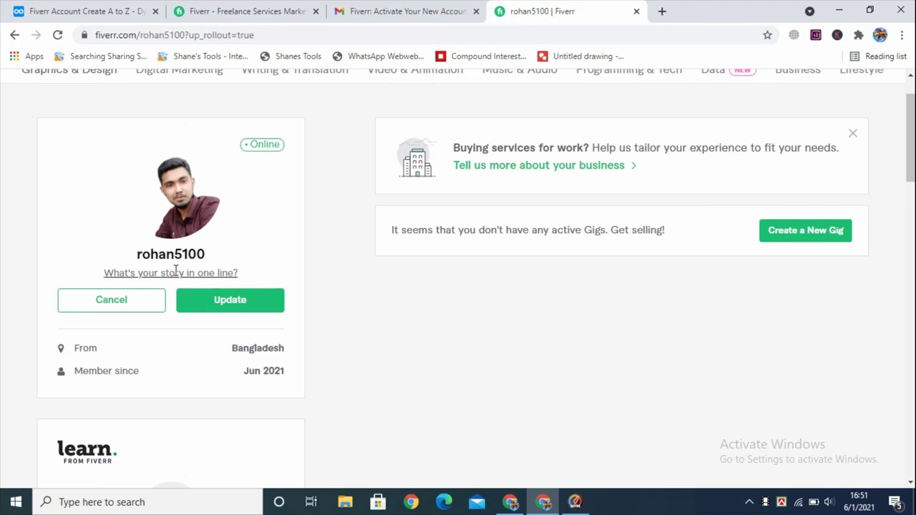
{"action": "type", "text": "Digital Marketer, Facebook and Social Media Marketer, Youtube Expert"}
Switch to Dynalist and review the tagline text under the Fiverr heading and the list of note files
{"action": "left_click", "coordinate": [51, 272]}
{"action": "left_click", "coordinate": [63, 5]}
{"action": "triple_click", "coordinate": [380, 209]}
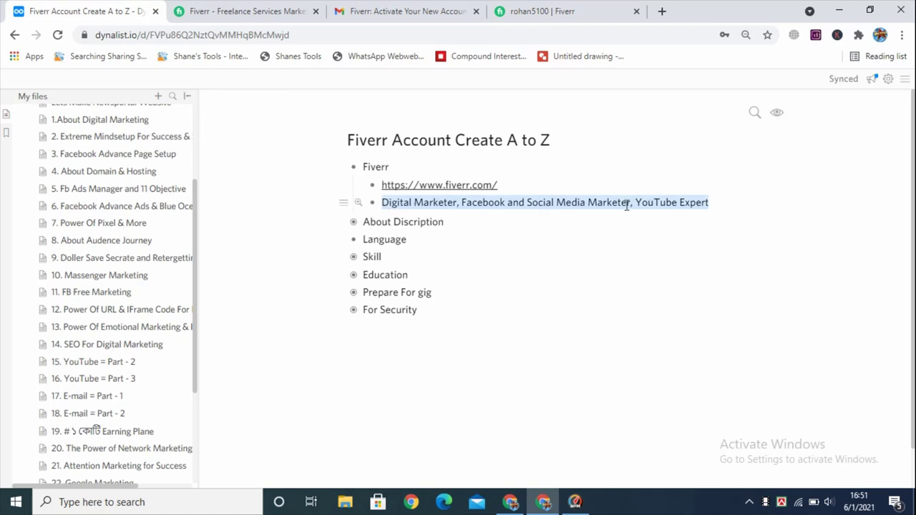
{"action": "left_click", "coordinate": [662, 204]}
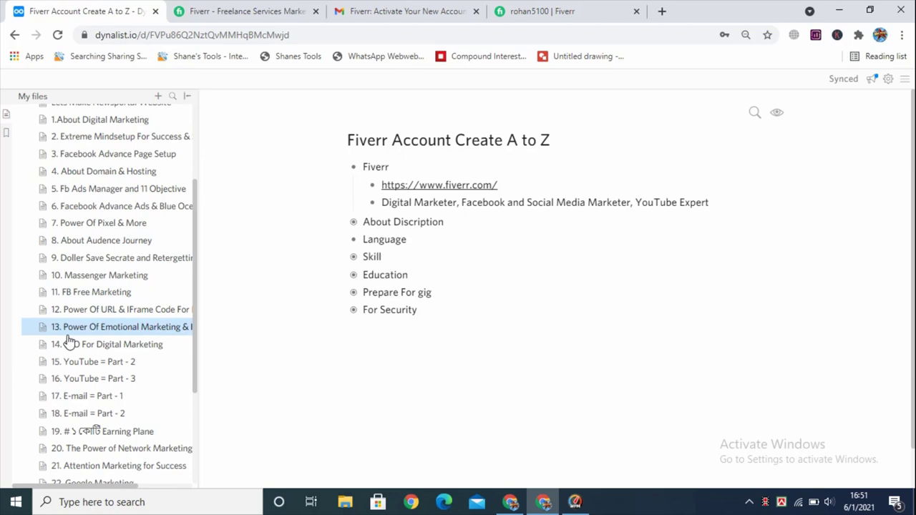
{"action": "scroll", "coordinate": [69, 342], "scroll_direction": "up", "scroll_amount": 3}
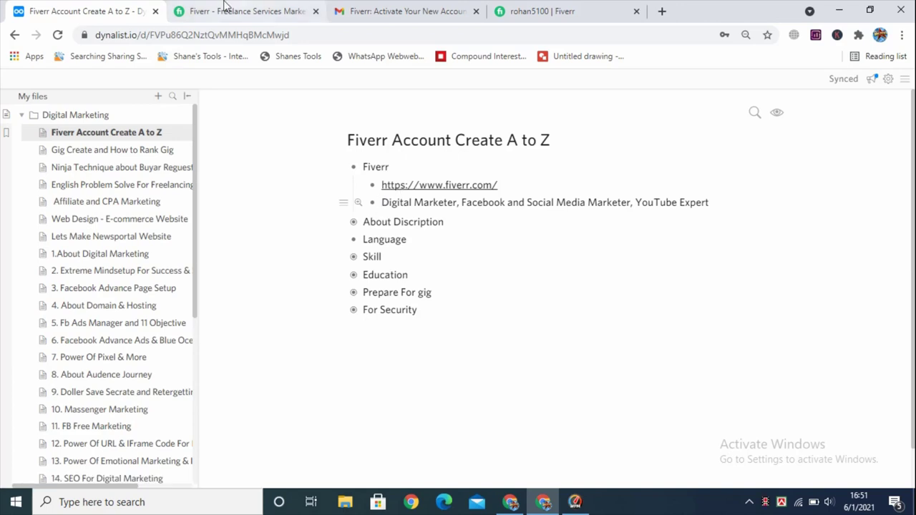
Switch back to the Fiverr profile and save the one-line story
{"action": "left_click", "coordinate": [543, 10]}
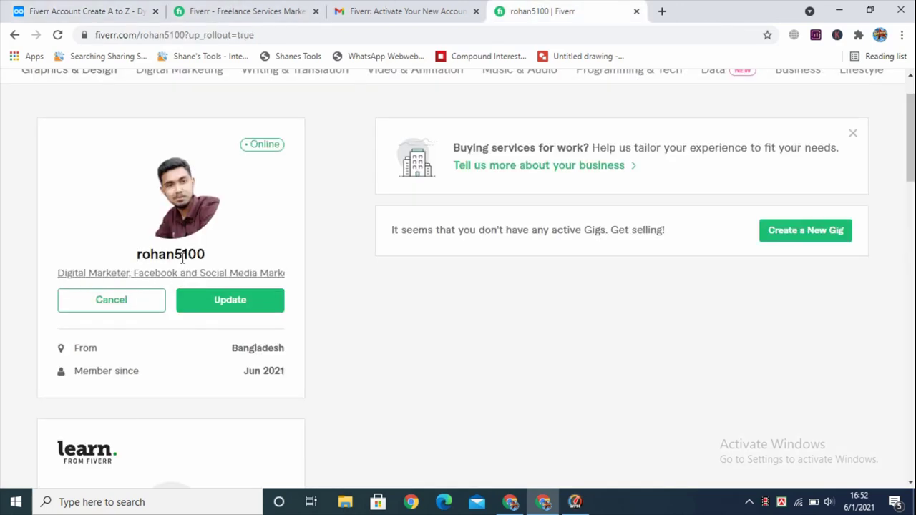
{"action": "left_click", "coordinate": [180, 272]}
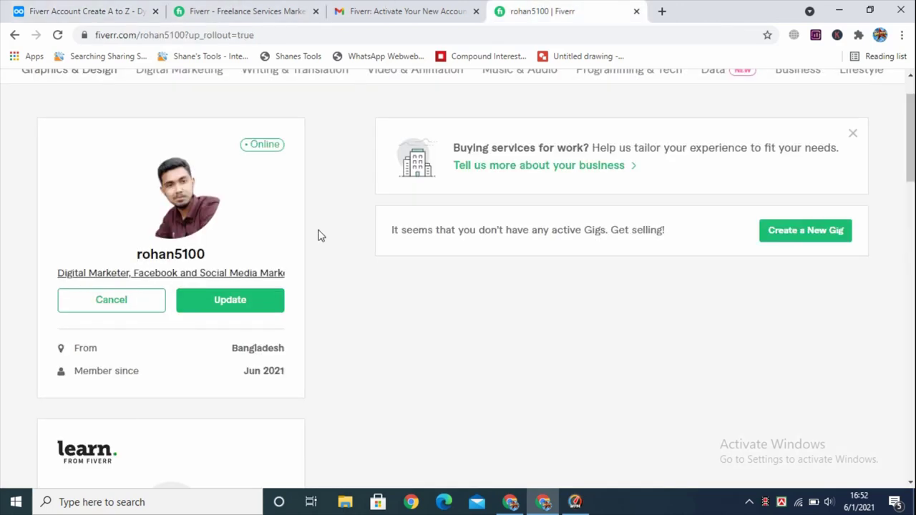
{"action": "left_click", "coordinate": [238, 306]}
Open the Description section of the Fiverr profile for editing
{"action": "scroll", "coordinate": [131, 229], "scroll_direction": "down", "scroll_amount": 2}
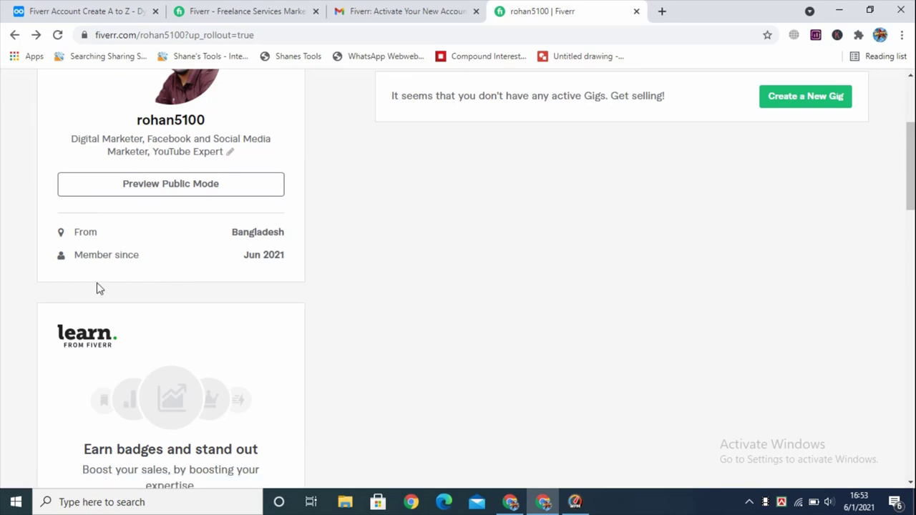
{"action": "scroll", "coordinate": [100, 288], "scroll_direction": "down", "scroll_amount": 5}
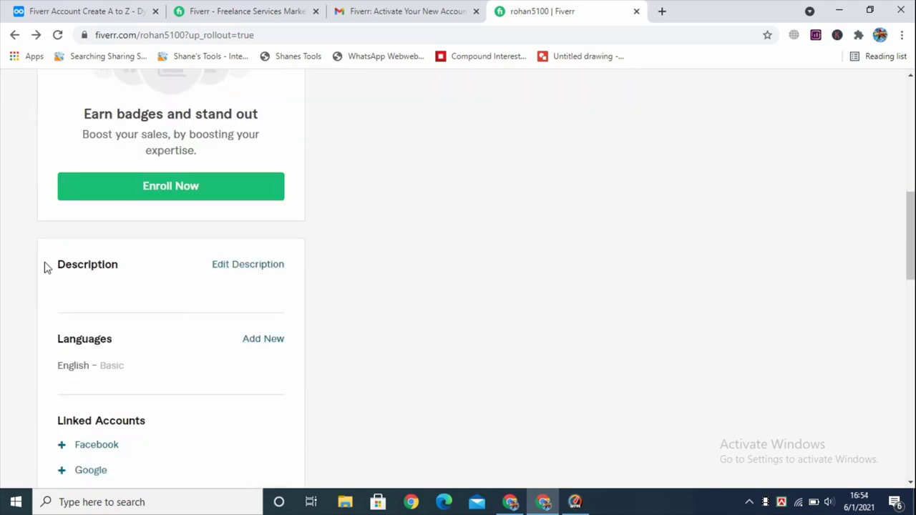
{"action": "left_click", "coordinate": [247, 265]}
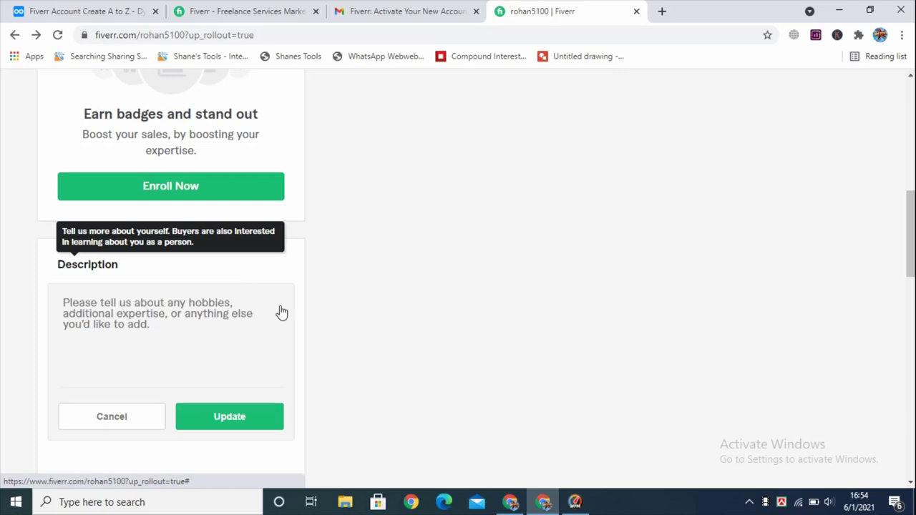
{"action": "scroll", "coordinate": [92, 296], "scroll_direction": "down", "scroll_amount": 1}
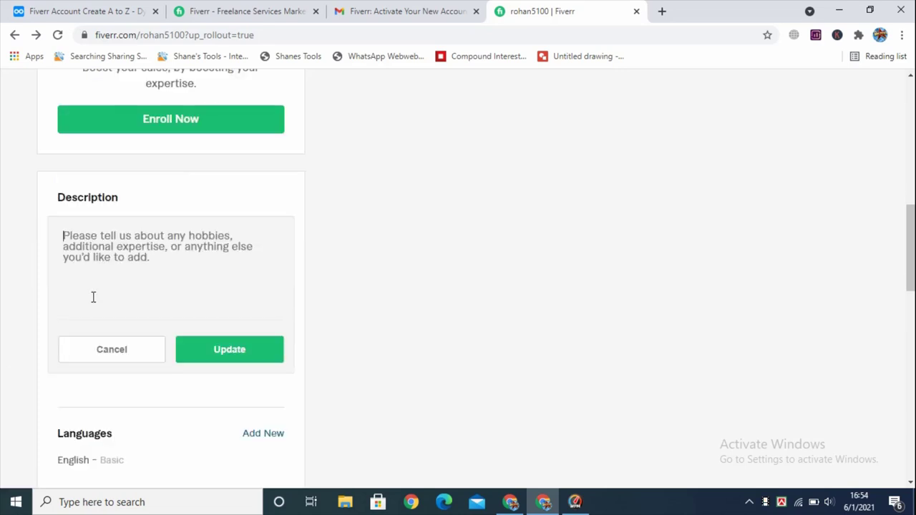
Switch to the Dynalist notes and expand the "About Discription" item and its nested "Discription" item
{"action": "left_click", "coordinate": [9, 16]}
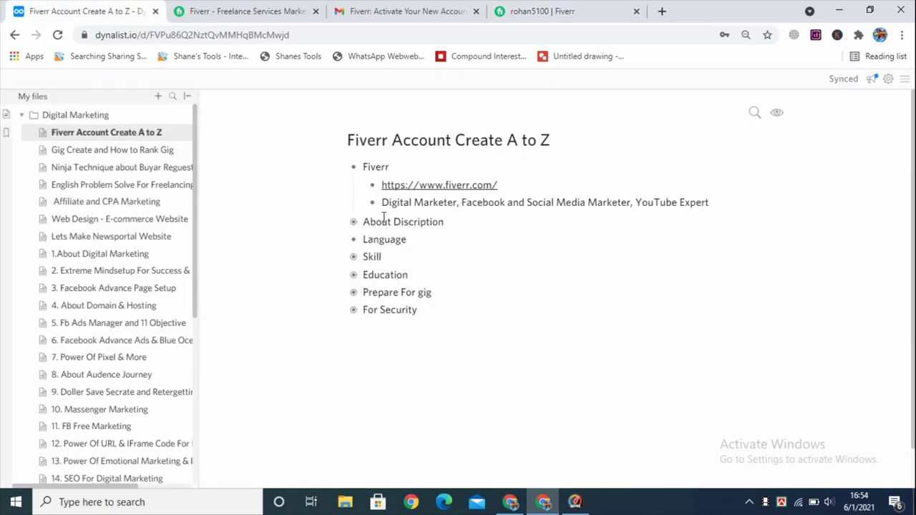
{"action": "left_click", "coordinate": [353, 222]}
{"action": "left_click", "coordinate": [370, 240]}
Review the description outline points covering professional identity, business services, skills and special quality, education and experience
{"action": "left_click", "coordinate": [410, 258]}
{"action": "left_click_drag", "start_coordinate": [410, 258], "coordinate": [515, 257]}
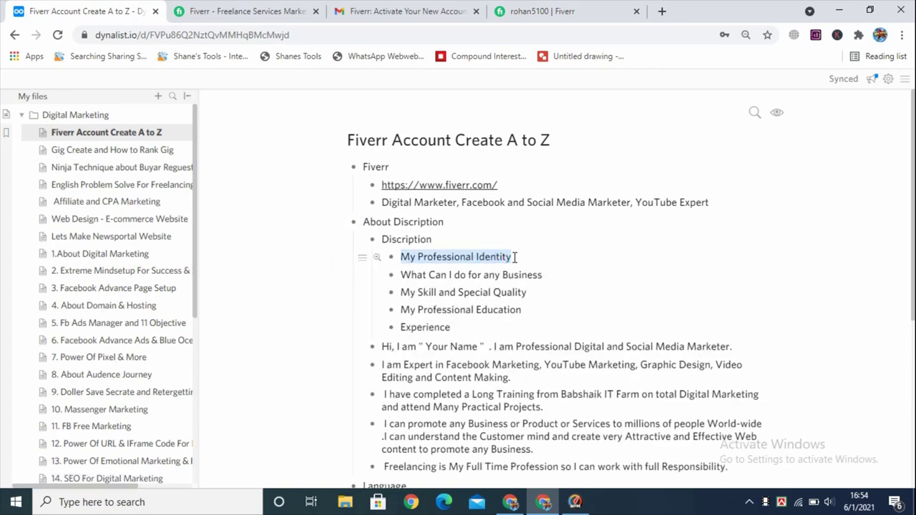
{"action": "left_click", "coordinate": [404, 275]}
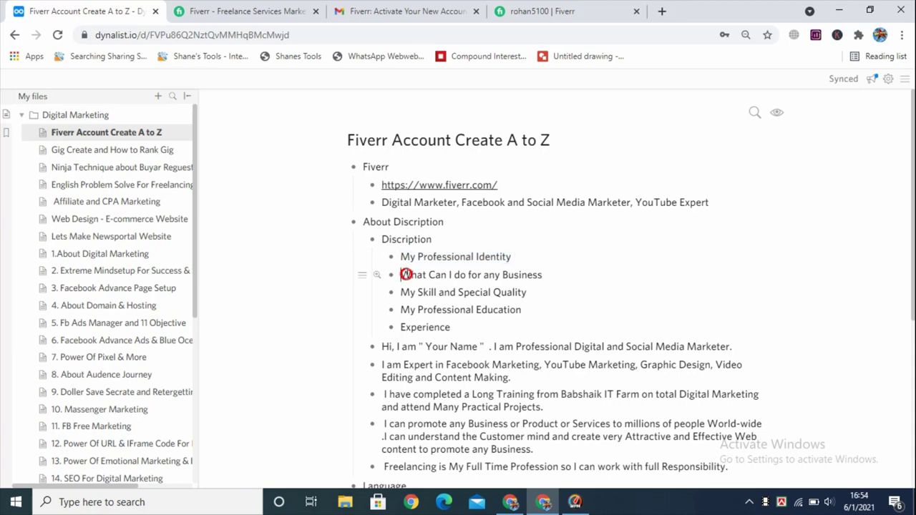
{"action": "left_click", "coordinate": [555, 275]}
{"action": "left_click", "coordinate": [534, 292]}
{"action": "left_click_drag", "start_coordinate": [416, 292], "coordinate": [587, 292]}
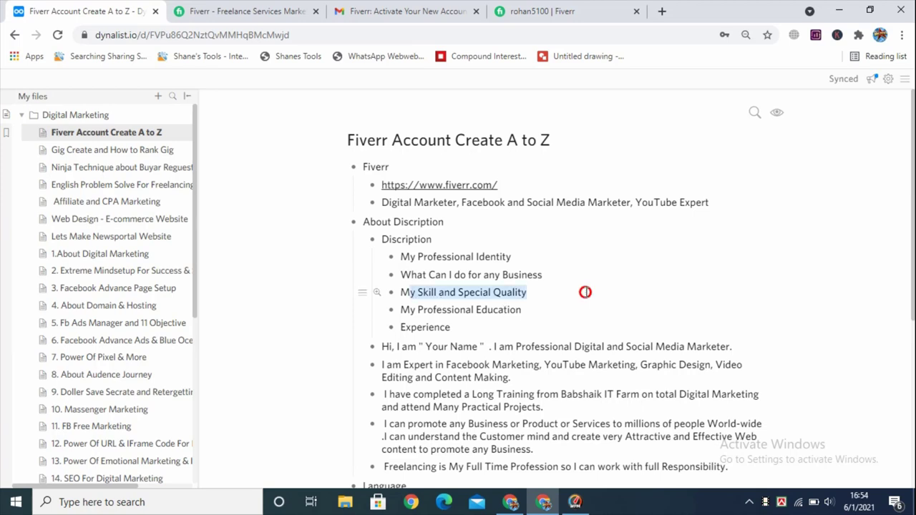
{"action": "left_click", "coordinate": [521, 292]}
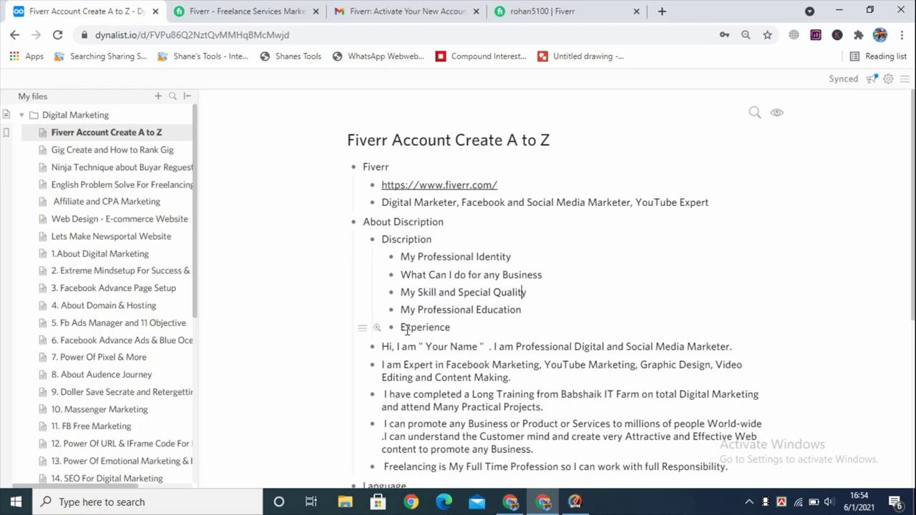
{"action": "left_click", "coordinate": [456, 329]}
Copy the five sample description paragraphs, from "Hi, I am "Your Name"" through "I can work with full Responsibility."
{"action": "scroll", "coordinate": [384, 241], "scroll_direction": "down", "scroll_amount": 1}
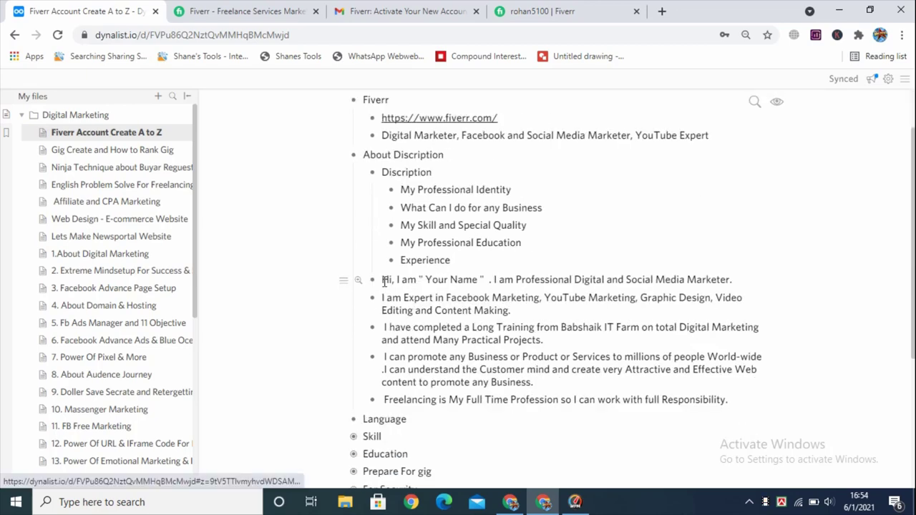
{"action": "left_click_drag", "start_coordinate": [383, 279], "coordinate": [738, 404]}
{"action": "right_click", "coordinate": [714, 396]}
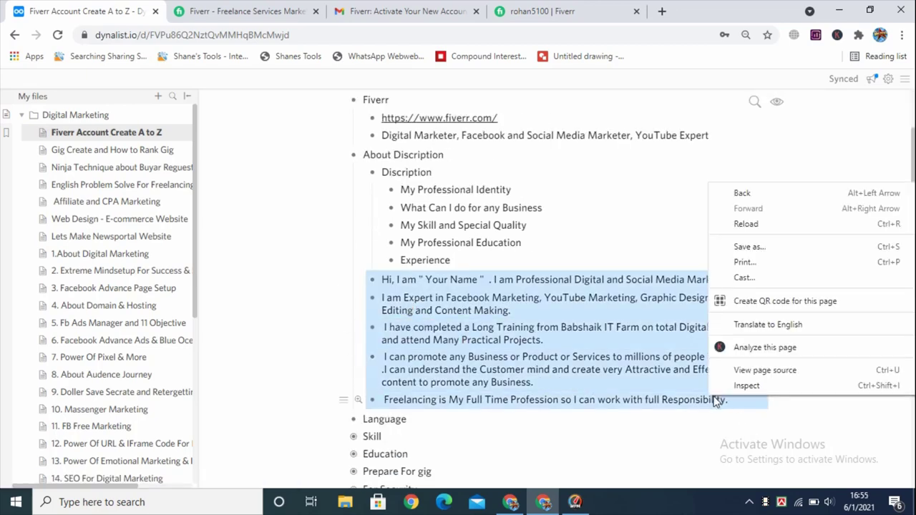
{"action": "right_click", "coordinate": [611, 327]}
{"action": "left_click", "coordinate": [756, 403]}
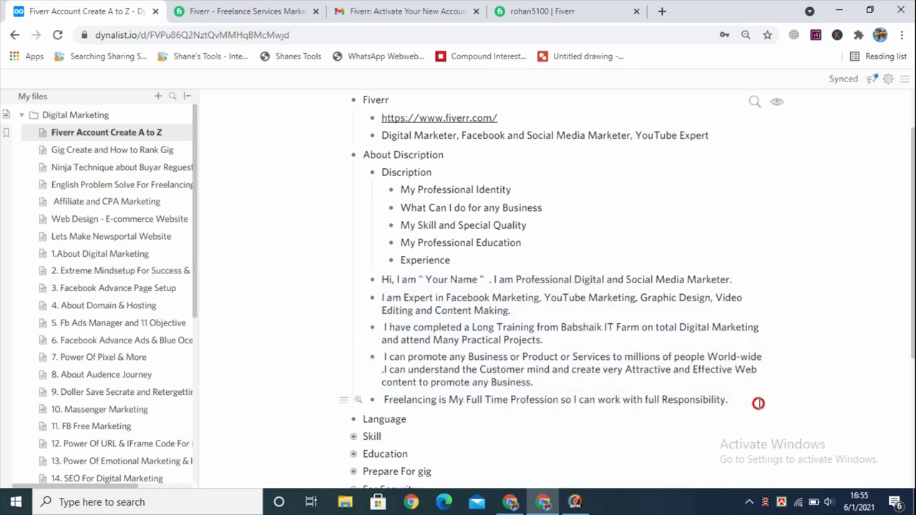
{"action": "left_click", "coordinate": [370, 278]}
{"action": "left_click", "coordinate": [372, 280]}
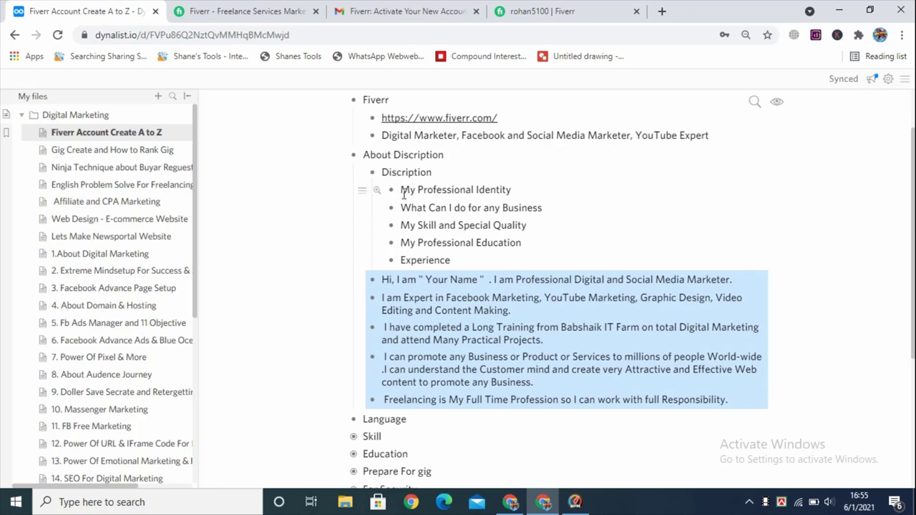
{"action": "left_click_drag", "start_coordinate": [404, 195], "coordinate": [458, 255]}
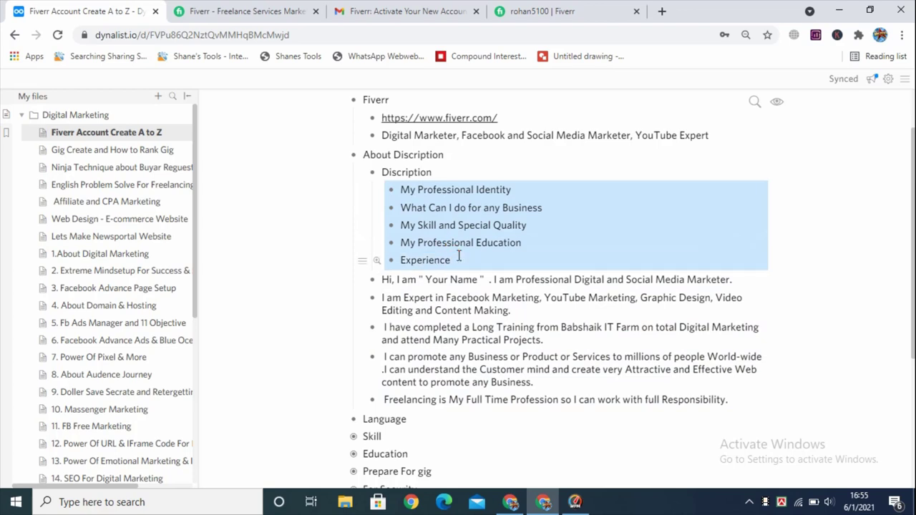
{"action": "left_click_drag", "start_coordinate": [384, 278], "coordinate": [747, 402]}
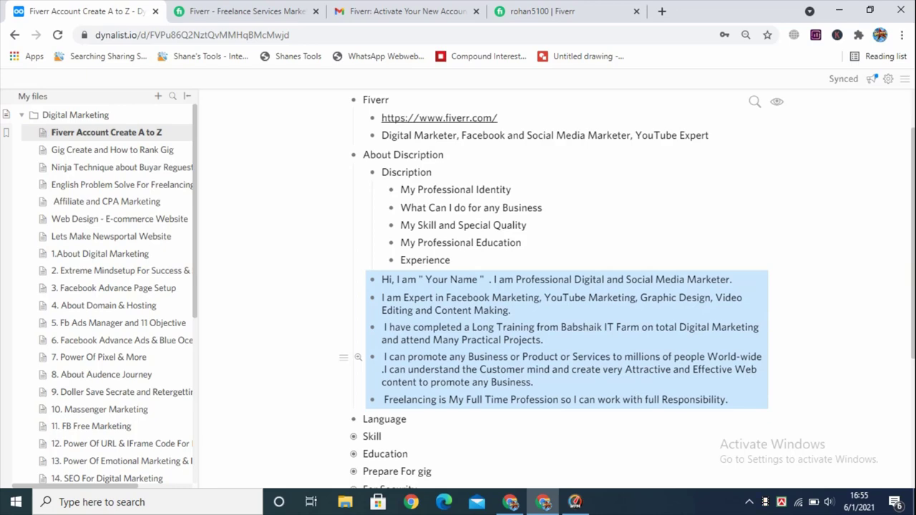
Switch to the Fiverr profile and paste the copied paragraphs into the Description text
{"action": "left_click", "coordinate": [540, 8]}
{"action": "scroll", "coordinate": [71, 198], "scroll_direction": "up", "scroll_amount": 3}
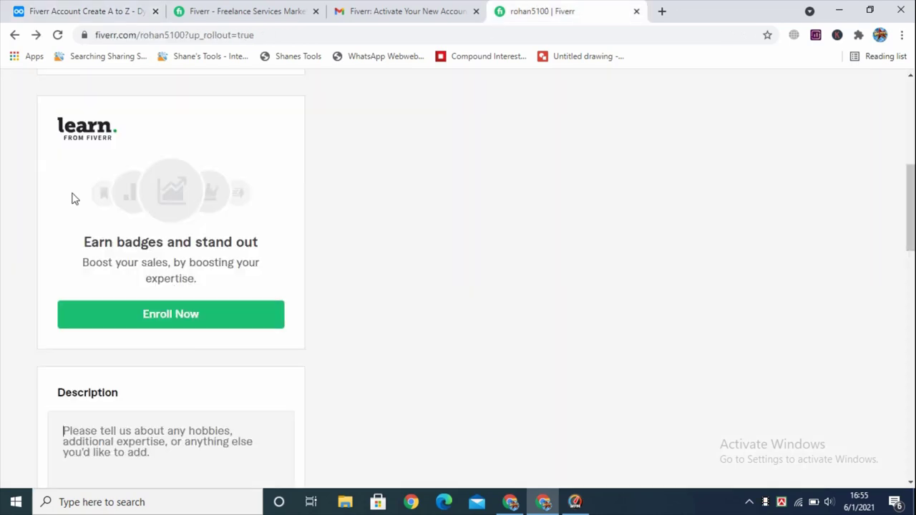
{"action": "scroll", "coordinate": [96, 260], "scroll_direction": "down", "scroll_amount": 2}
{"action": "left_click", "coordinate": [95, 305]}
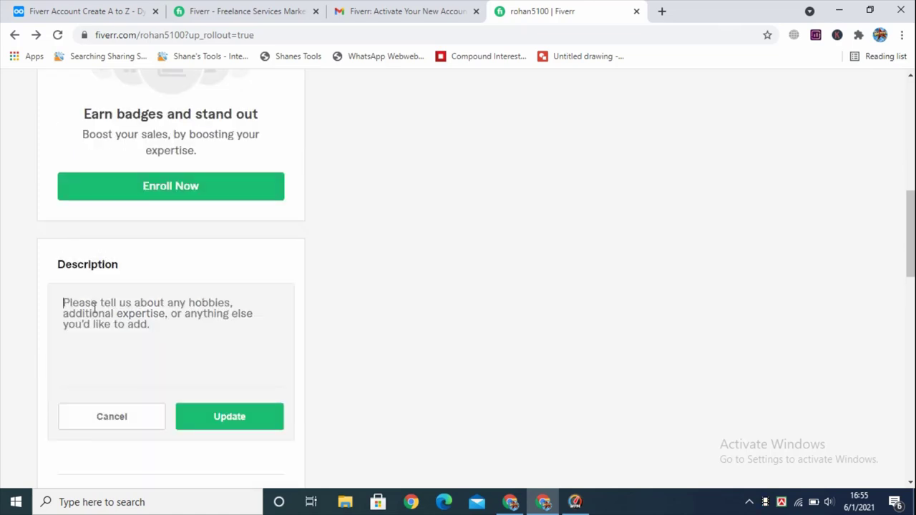
{"action": "scroll", "coordinate": [94, 306], "scroll_direction": "up", "scroll_amount": 1}
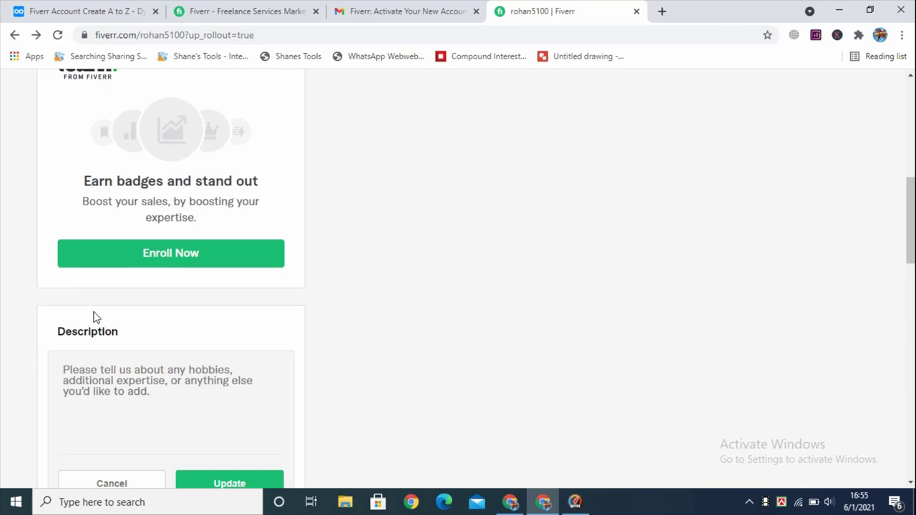
{"action": "scroll", "coordinate": [95, 317], "scroll_direction": "up", "scroll_amount": 1}
{"action": "scroll", "coordinate": [95, 317], "scroll_direction": "down", "scroll_amount": 1}
{"action": "key", "text": "ctrl+v"}
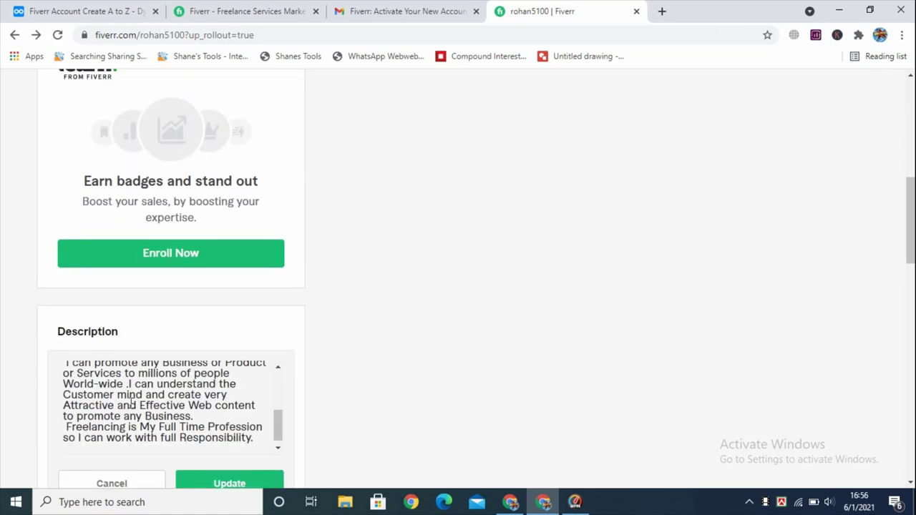
Replace the "Your Name" placeholder in the description's opening sentence with the seller's first name
{"action": "scroll", "coordinate": [131, 405], "scroll_direction": "up", "scroll_amount": 5}
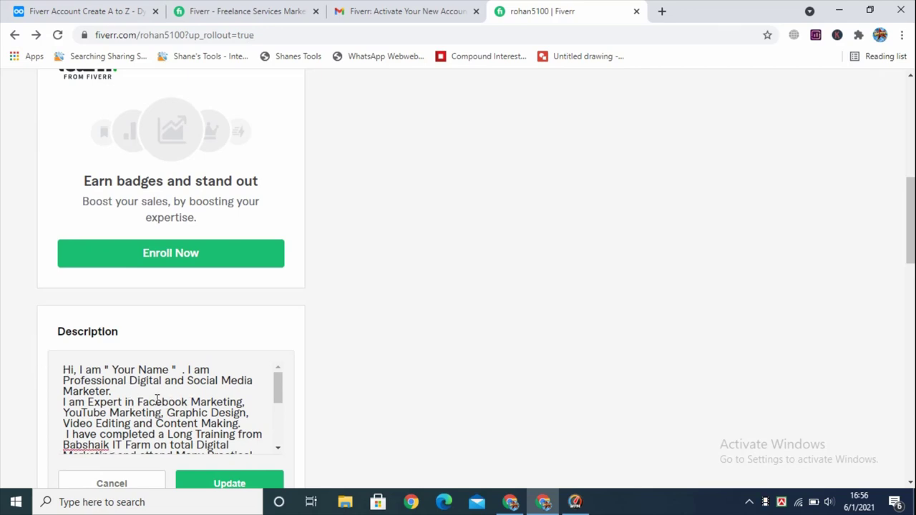
{"action": "scroll", "coordinate": [158, 397], "scroll_direction": "down", "scroll_amount": 2}
{"action": "scroll", "coordinate": [172, 399], "scroll_direction": "up", "scroll_amount": 3}
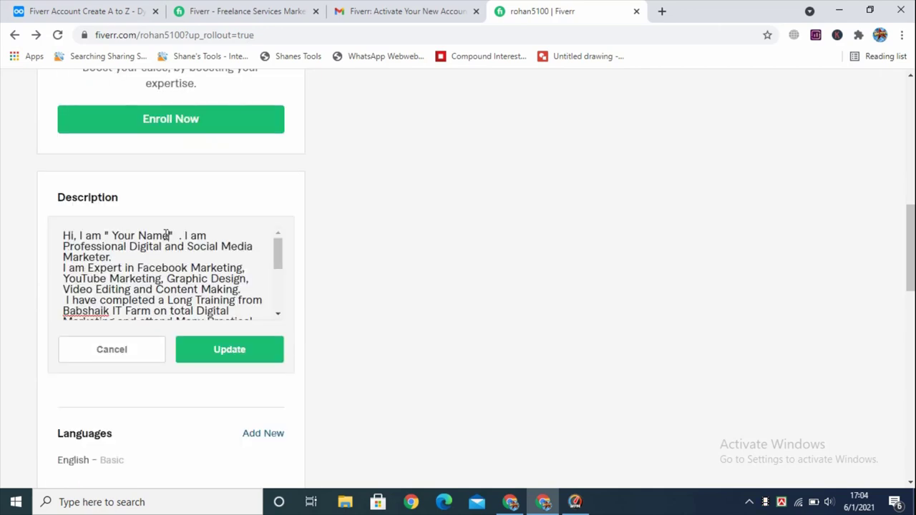
{"action": "left_click_drag", "start_coordinate": [169, 237], "coordinate": [114, 235]}
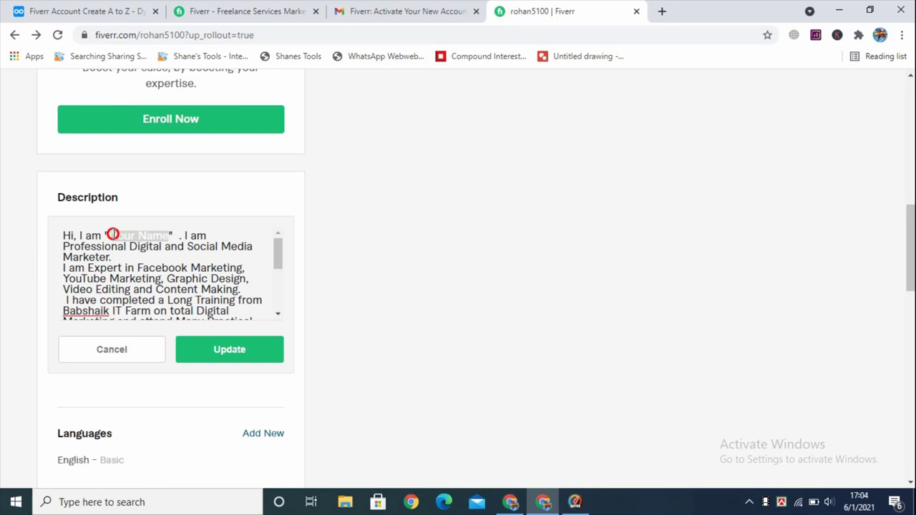
{"action": "type", "text": "Arafat"}
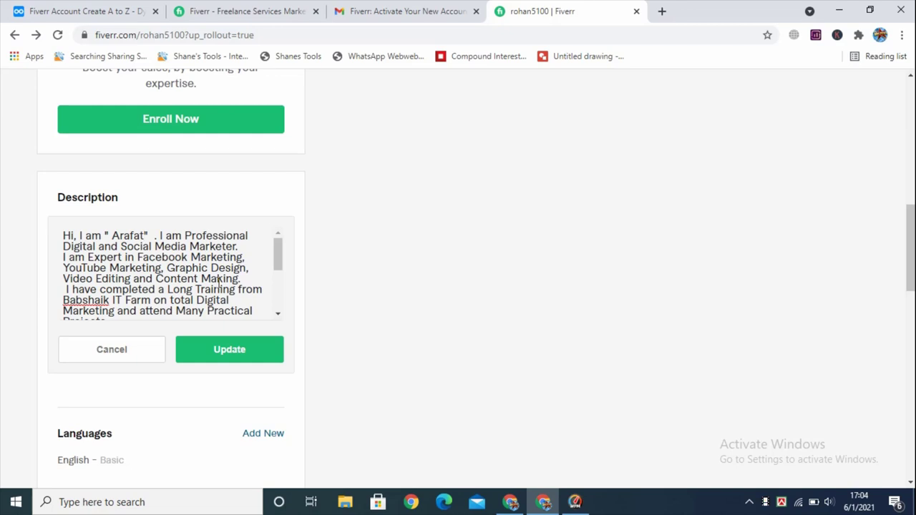
Insert blank lines before the description paragraphs starting "I have completed a Long Training" and "I am Expert in Facebook Marketing"
{"action": "left_click", "coordinate": [64, 290]}
{"action": "key", "text": "Return"}
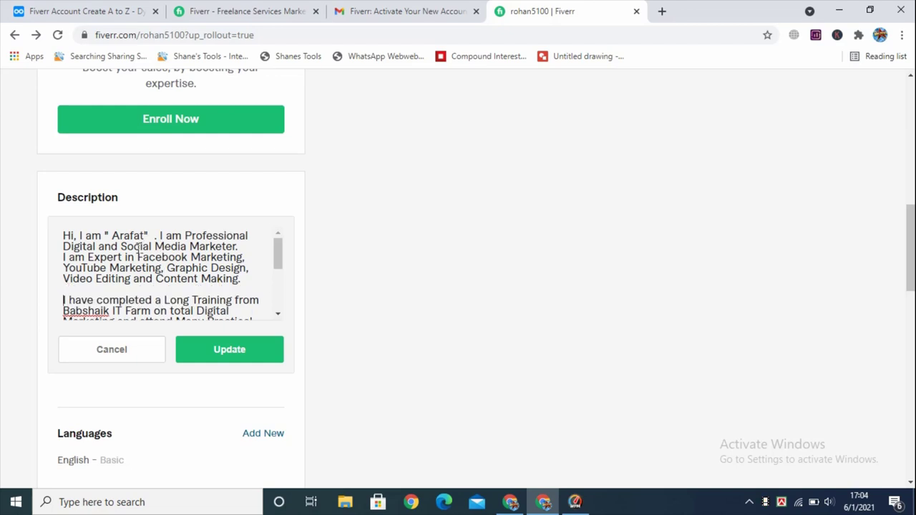
{"action": "left_click", "coordinate": [240, 246]}
{"action": "key", "text": "Return"}
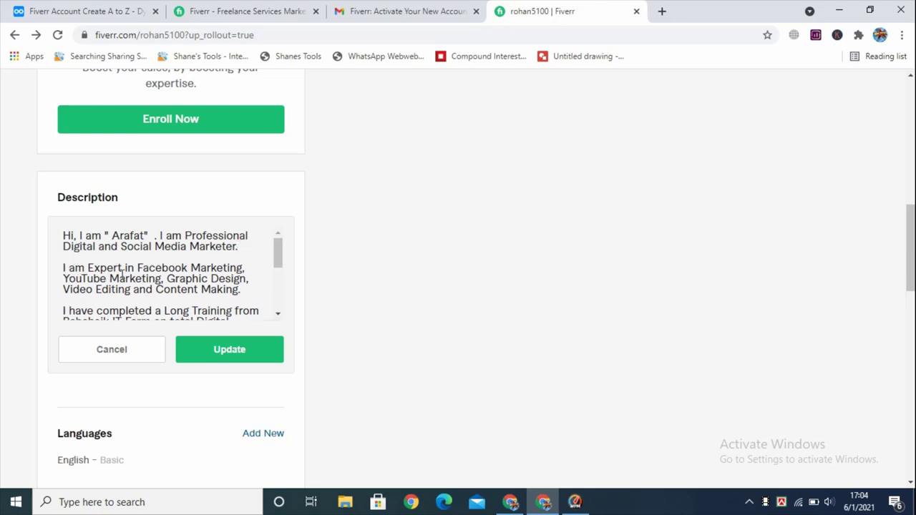
Compare the "My Skill and Special Quality" point in Dynalist with the "I am Expert in Facebook Marketing" paragraph of the Fiverr description
{"action": "left_click", "coordinate": [21, 11]}
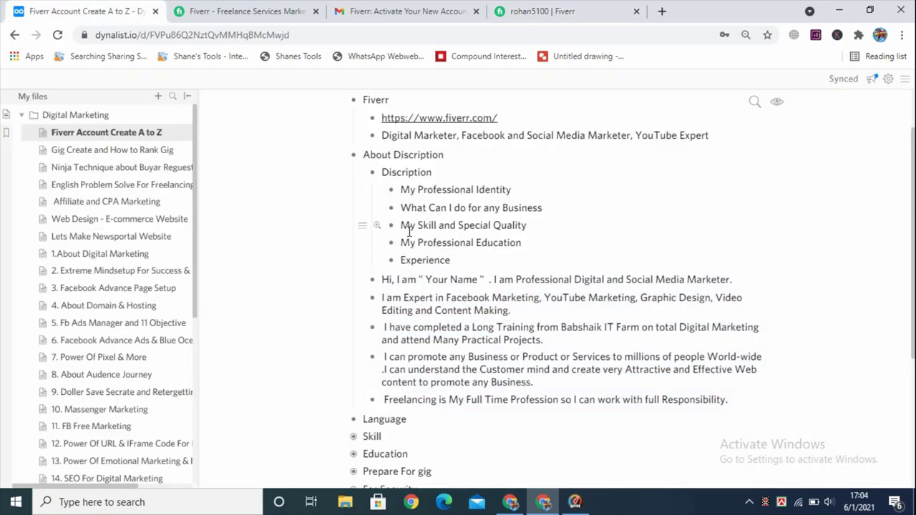
{"action": "left_click_drag", "start_coordinate": [401, 226], "coordinate": [520, 224]}
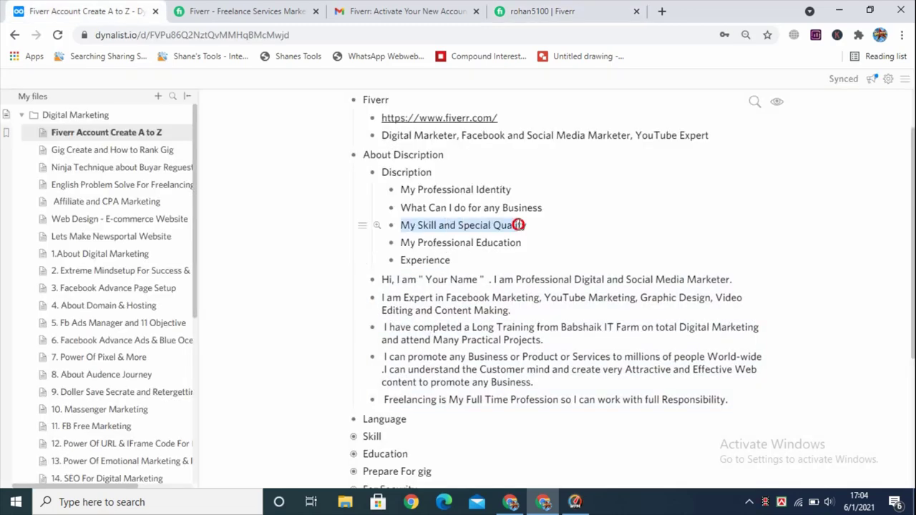
{"action": "left_click", "coordinate": [533, 11]}
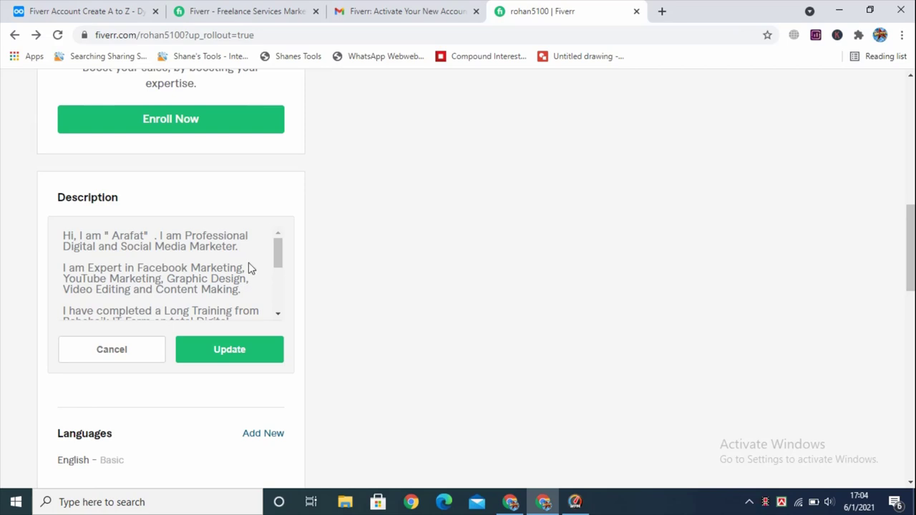
{"action": "left_click", "coordinate": [171, 273]}
{"action": "left_click", "coordinate": [61, 266]}
{"action": "left_click_drag", "start_coordinate": [62, 266], "coordinate": [239, 292]}
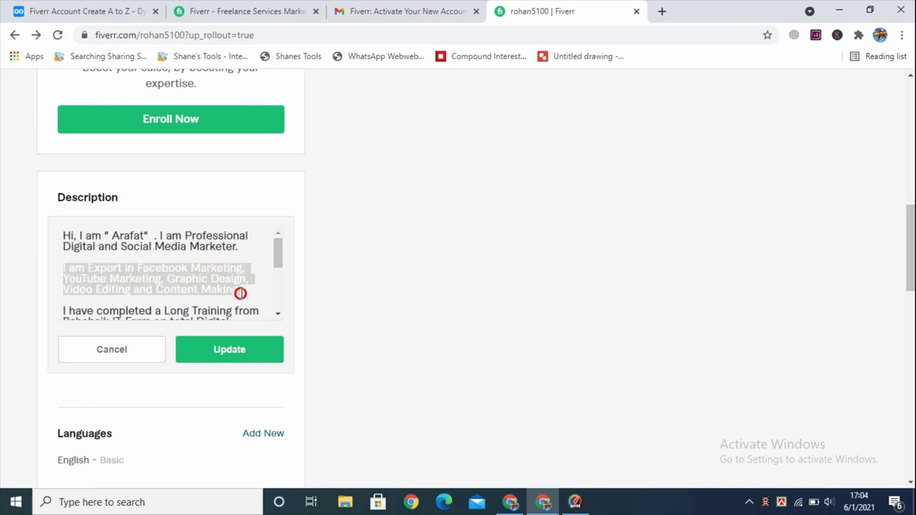
{"action": "left_click", "coordinate": [61, 236]}
Check the training paragraph of the Fiverr description against the "My Professional Education" point in the Dynalist outline
{"action": "left_click", "coordinate": [79, 10]}
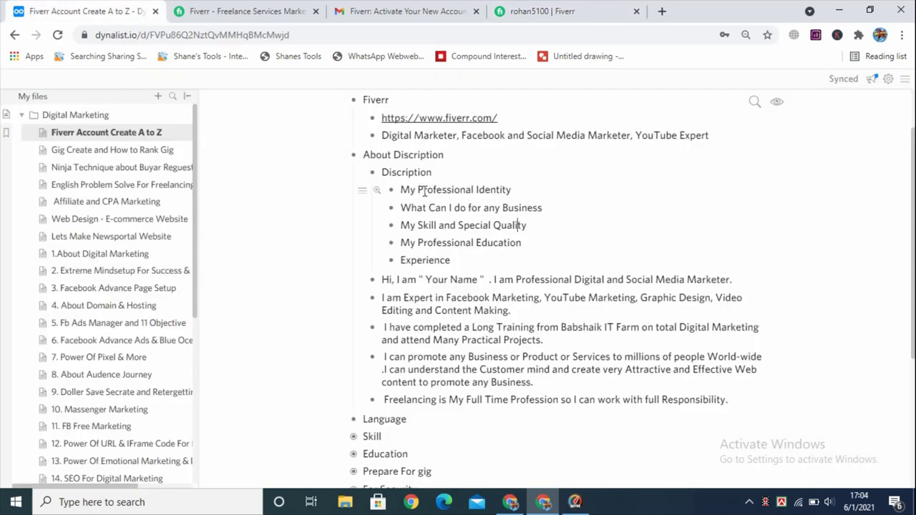
{"action": "left_click", "coordinate": [597, 8]}
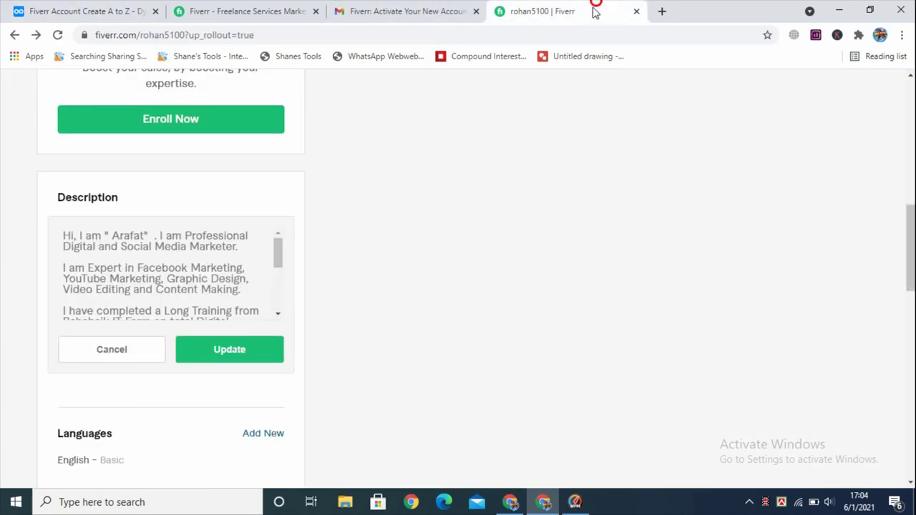
{"action": "scroll", "coordinate": [215, 268], "scroll_direction": "down", "scroll_amount": 2}
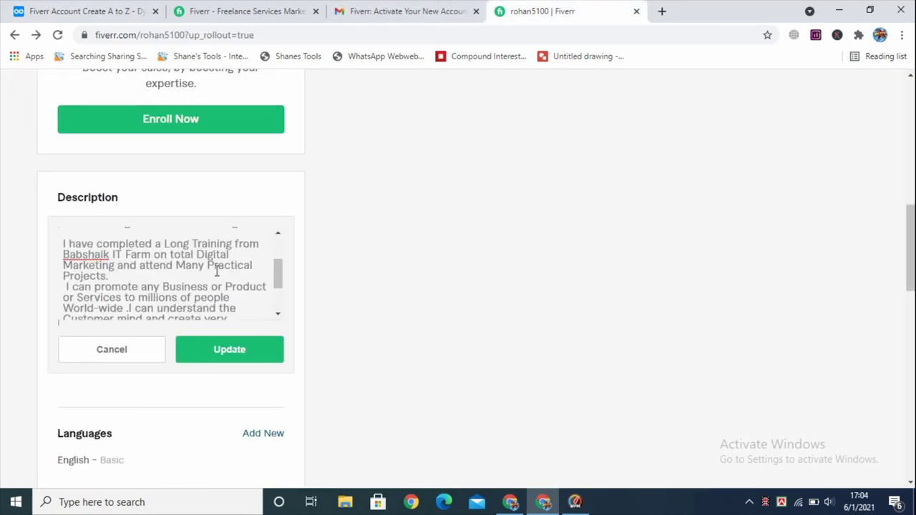
{"action": "left_click", "coordinate": [278, 233]}
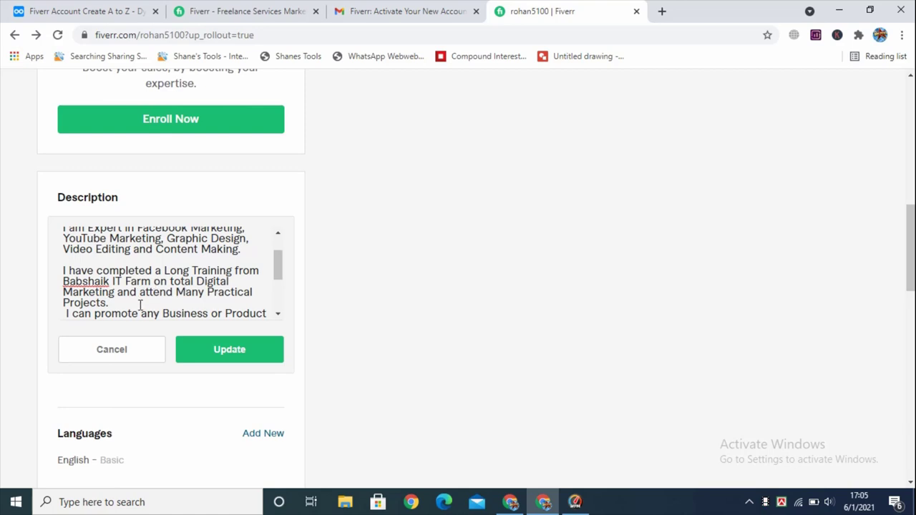
{"action": "key", "text": "ctrl+1"}
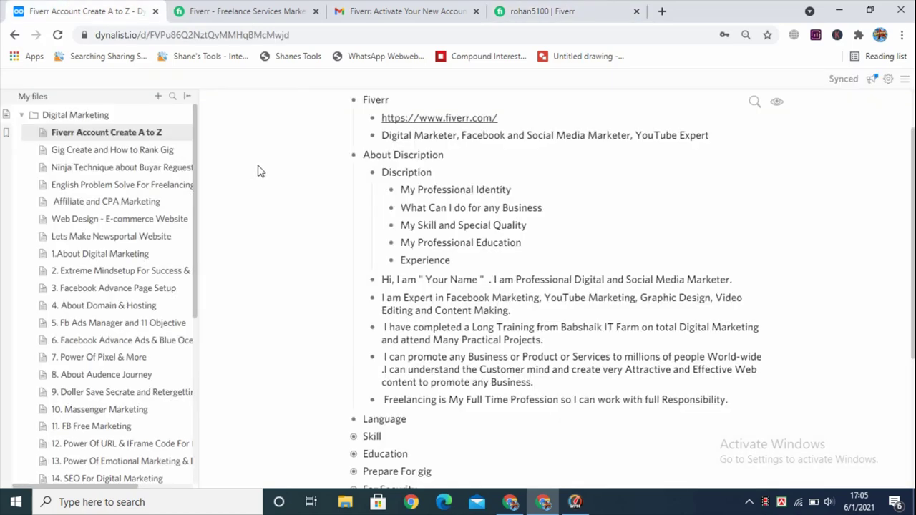
{"action": "left_click", "coordinate": [518, 243]}
{"action": "left_click_drag", "start_coordinate": [521, 243], "coordinate": [424, 243]}
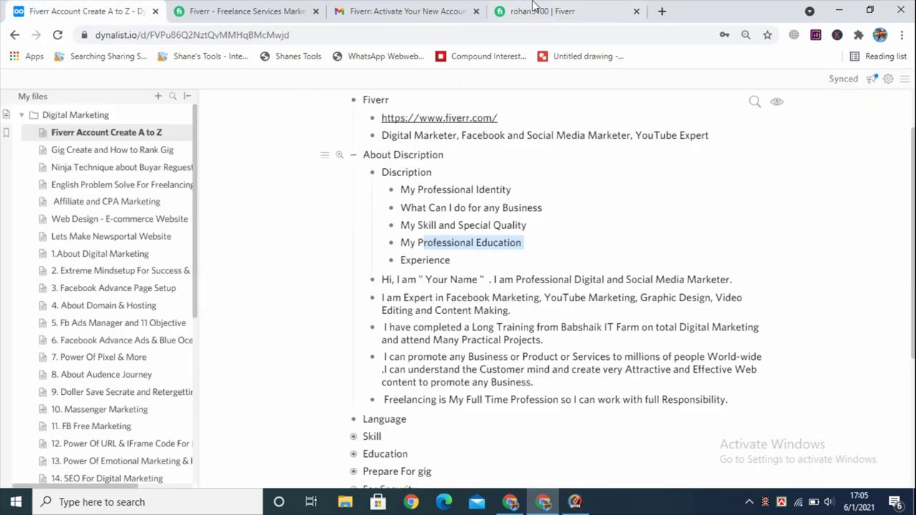
Insert a blank line before the "Freelancing is My Full Time Profession" paragraph and remove the space before "I can promote" in the Fiverr description
{"action": "left_click", "coordinate": [533, 11]}
{"action": "scroll", "coordinate": [118, 285], "scroll_direction": "down", "scroll_amount": 2}
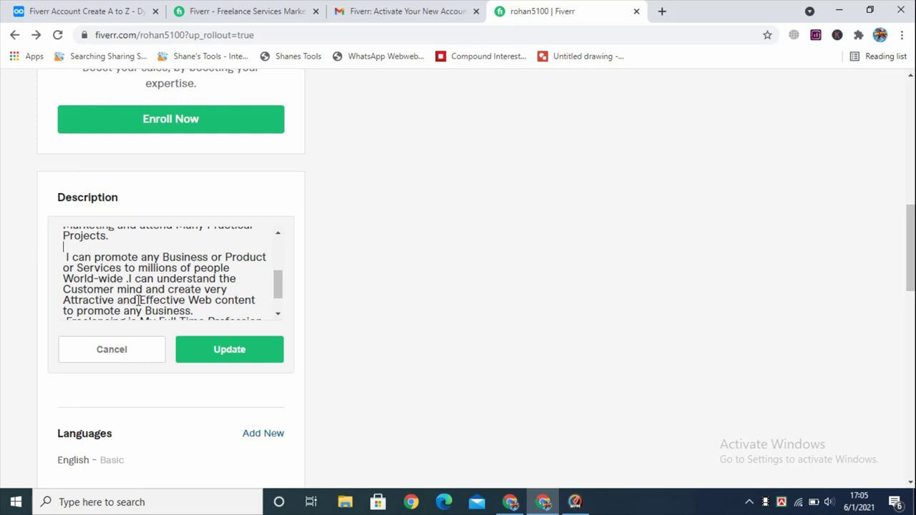
{"action": "scroll", "coordinate": [136, 297], "scroll_direction": "down", "scroll_amount": 1}
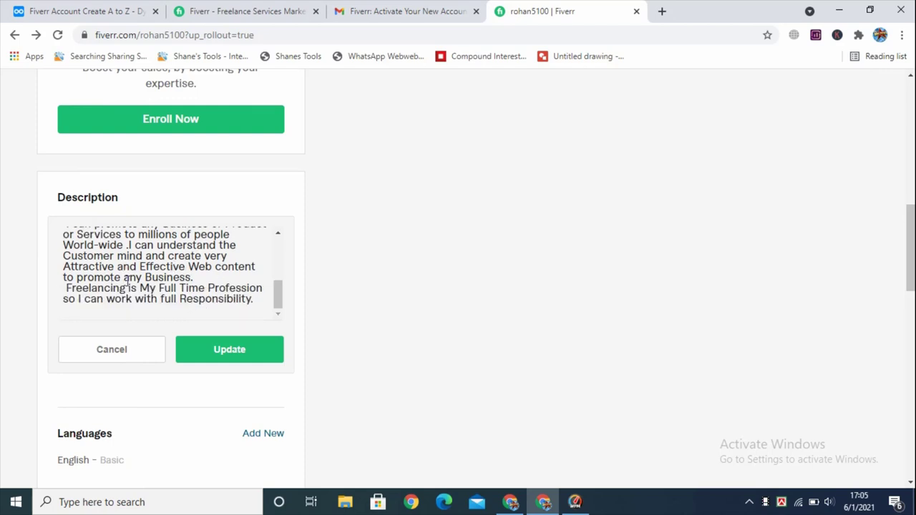
{"action": "left_click", "coordinate": [203, 277]}
{"action": "key", "text": "Return"}
{"action": "scroll", "coordinate": [171, 267], "scroll_direction": "up", "scroll_amount": 2}
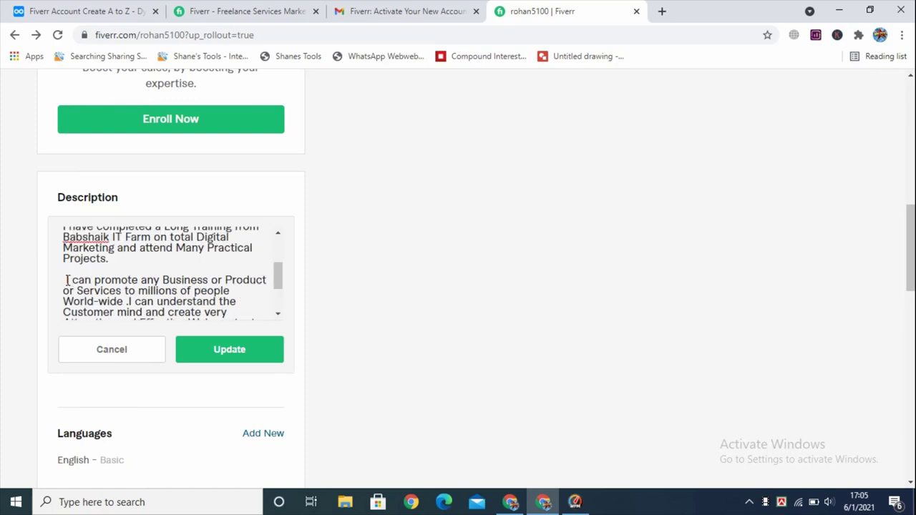
Compare the "Experience" and "What Can I do for any Business" points in Dynalist with the closing paragraphs of the Fiverr description
{"action": "left_click", "coordinate": [56, 6]}
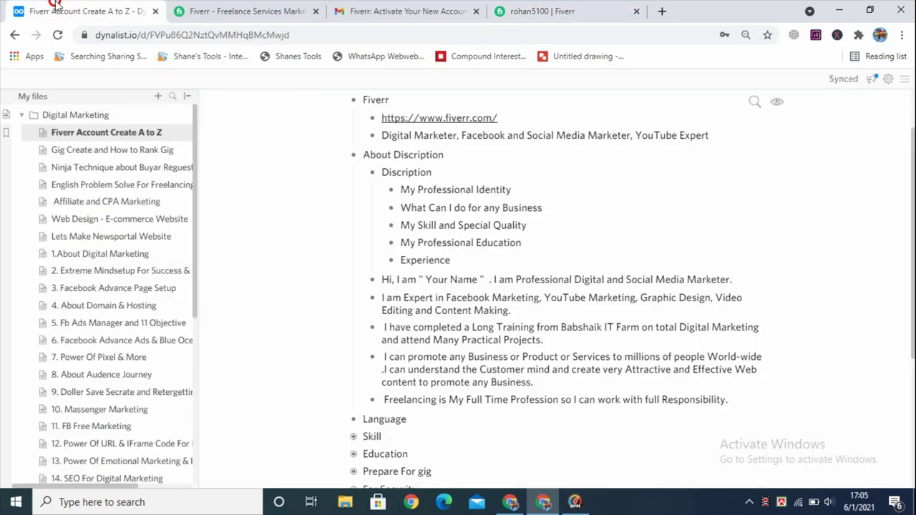
{"action": "left_click_drag", "start_coordinate": [403, 260], "coordinate": [419, 260]}
{"action": "left_click", "coordinate": [419, 260]}
{"action": "left_click_drag", "start_coordinate": [544, 207], "coordinate": [404, 210]}
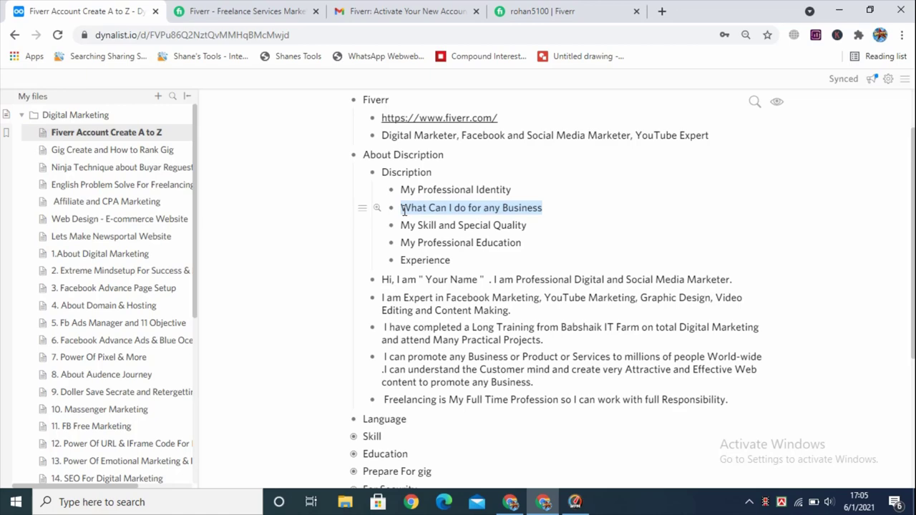
{"action": "key", "text": "ctrl+4"}
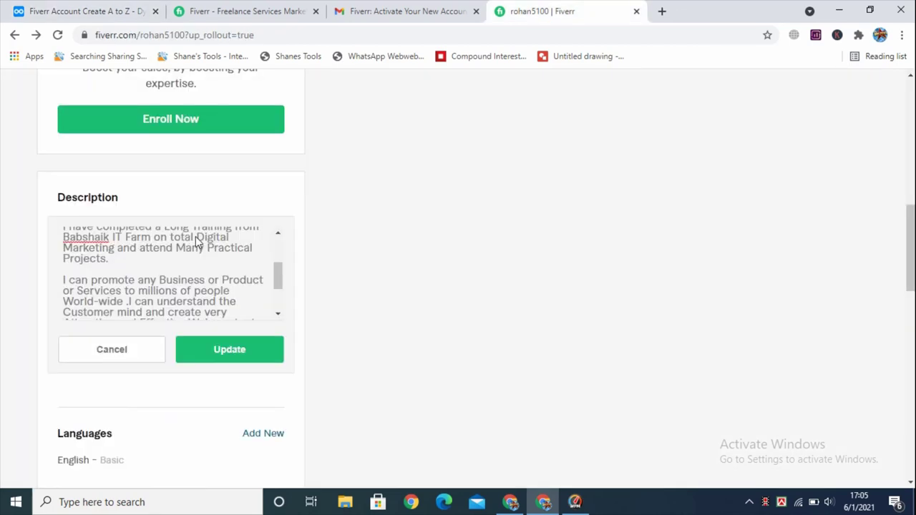
{"action": "scroll", "coordinate": [109, 255], "scroll_direction": "down", "scroll_amount": 2}
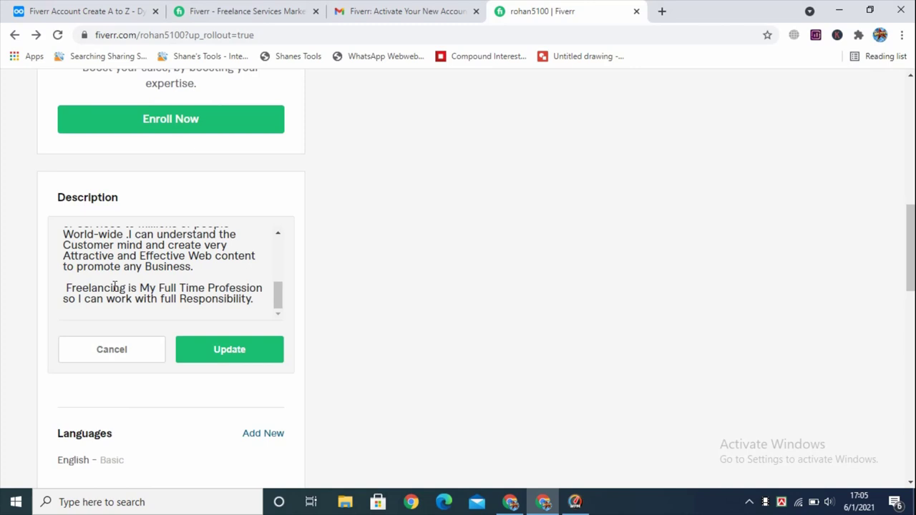
{"action": "key", "text": "ctrl+1"}
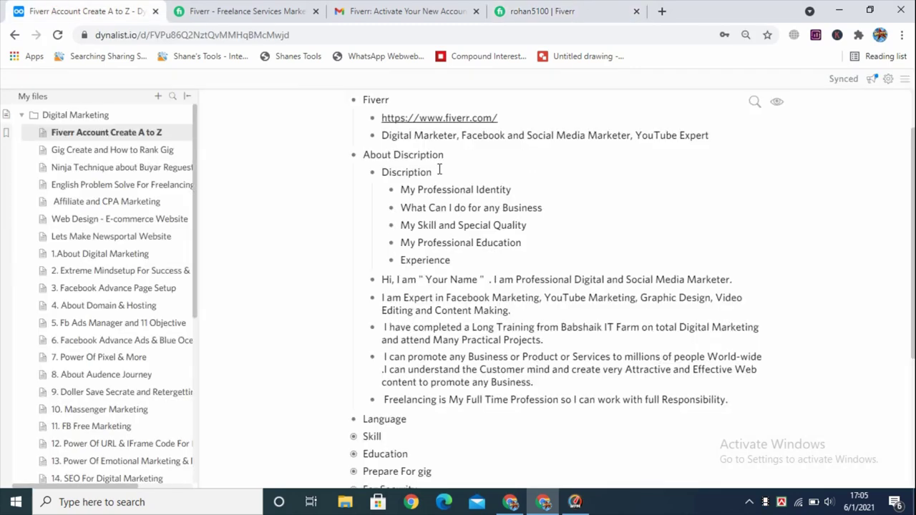
{"action": "left_click_drag", "start_coordinate": [543, 208], "coordinate": [405, 188]}
{"action": "left_click", "coordinate": [511, 8]}
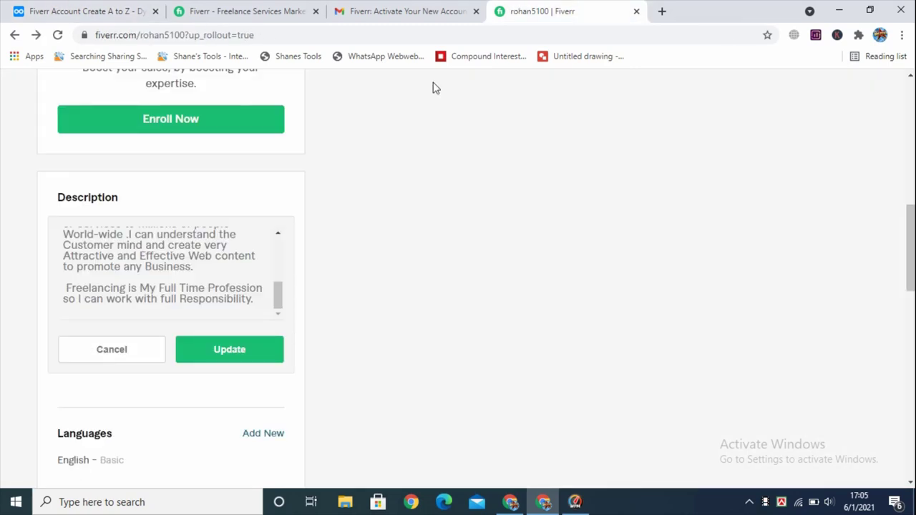
Proofread the description from its opening sentence and remove the leading space before "Freelancing is My Full Time Profession"
{"action": "scroll", "coordinate": [223, 281], "scroll_direction": "down", "scroll_amount": 1}
{"action": "scroll", "coordinate": [233, 229], "scroll_direction": "up", "scroll_amount": 5}
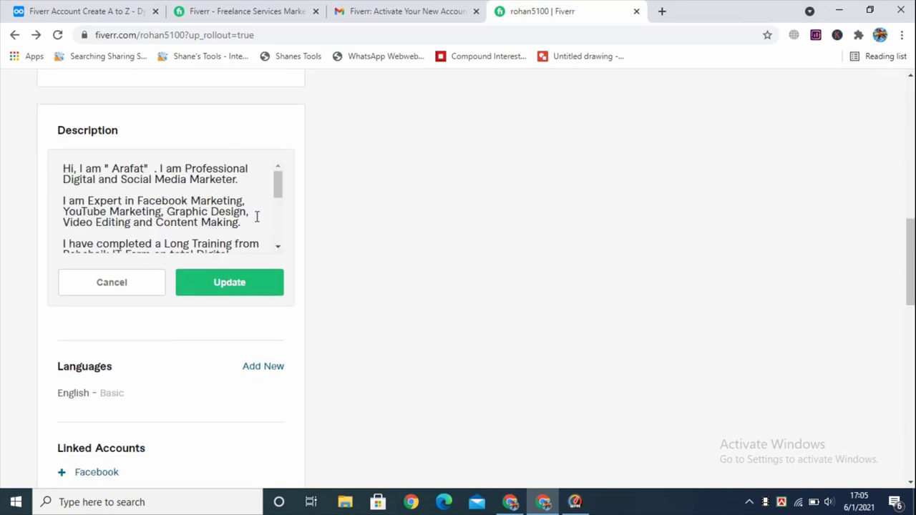
{"action": "scroll", "coordinate": [179, 208], "scroll_direction": "down", "scroll_amount": 1}
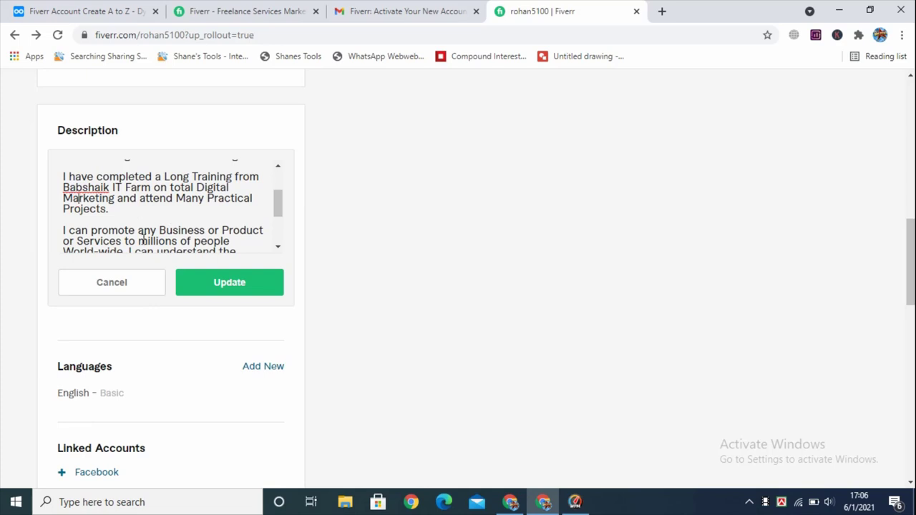
{"action": "scroll", "coordinate": [167, 223], "scroll_direction": "down", "scroll_amount": 1}
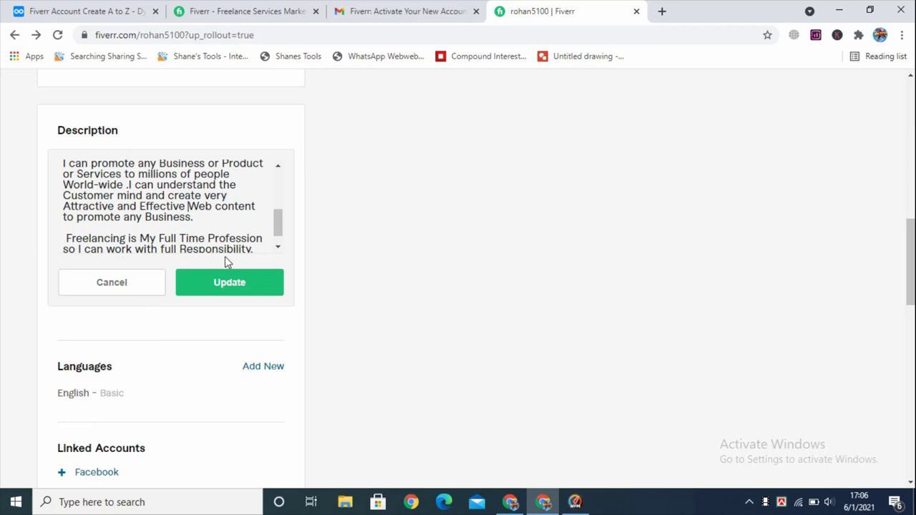
{"action": "scroll", "coordinate": [257, 241], "scroll_direction": "down", "scroll_amount": 1}
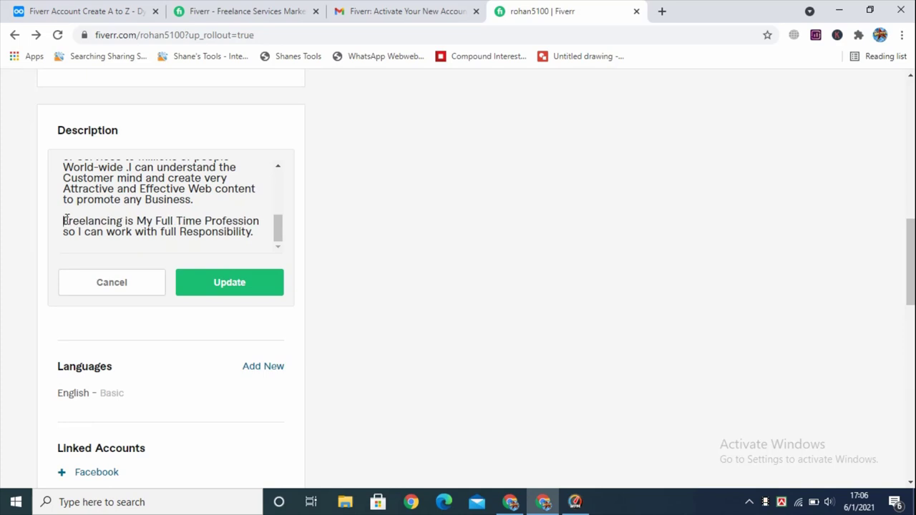
Recheck the whole description against the Dynalist notes and save it to the Fiverr profile
{"action": "scroll", "coordinate": [143, 215], "scroll_direction": "up", "scroll_amount": 5}
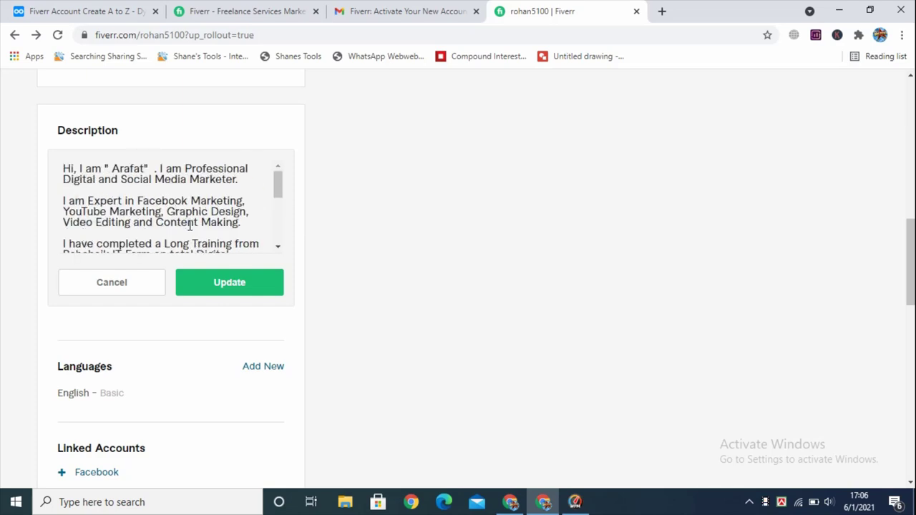
{"action": "scroll", "coordinate": [192, 226], "scroll_direction": "up", "scroll_amount": 1}
{"action": "scroll", "coordinate": [214, 265], "scroll_direction": "down", "scroll_amount": 1}
{"action": "scroll", "coordinate": [214, 266], "scroll_direction": "down", "scroll_amount": 2}
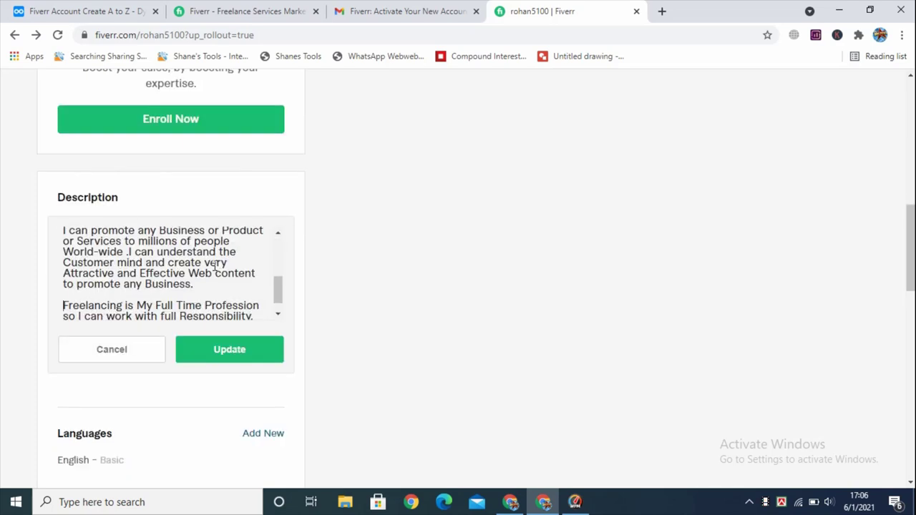
{"action": "left_click", "coordinate": [126, 10]}
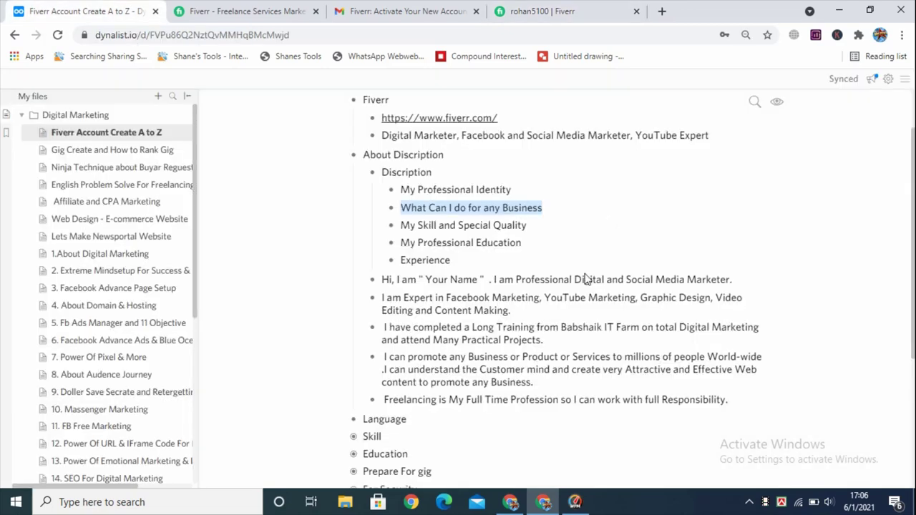
{"action": "scroll", "coordinate": [585, 275], "scroll_direction": "down", "scroll_amount": 1}
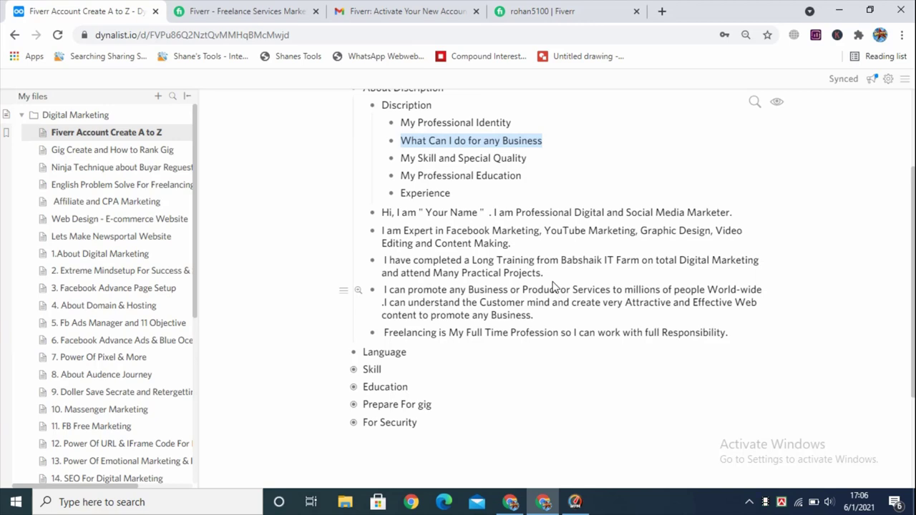
{"action": "left_click", "coordinate": [527, 7]}
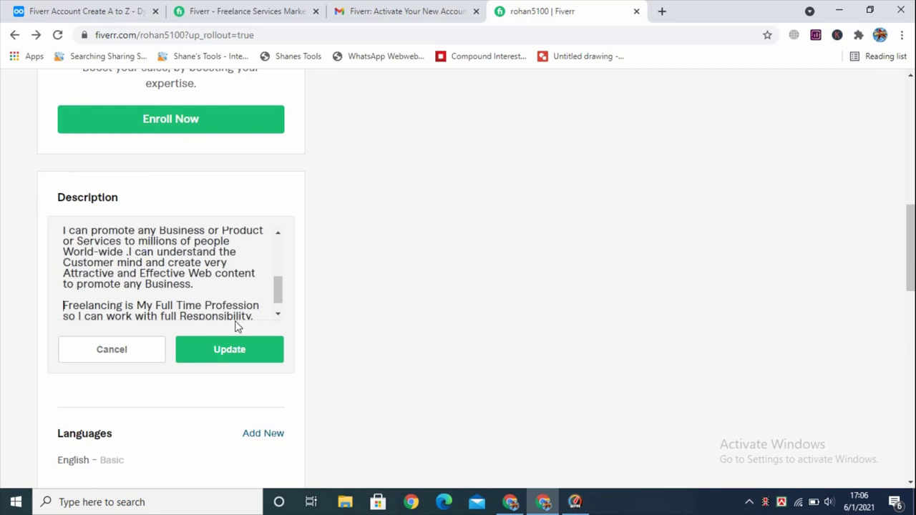
{"action": "left_click", "coordinate": [230, 351]}
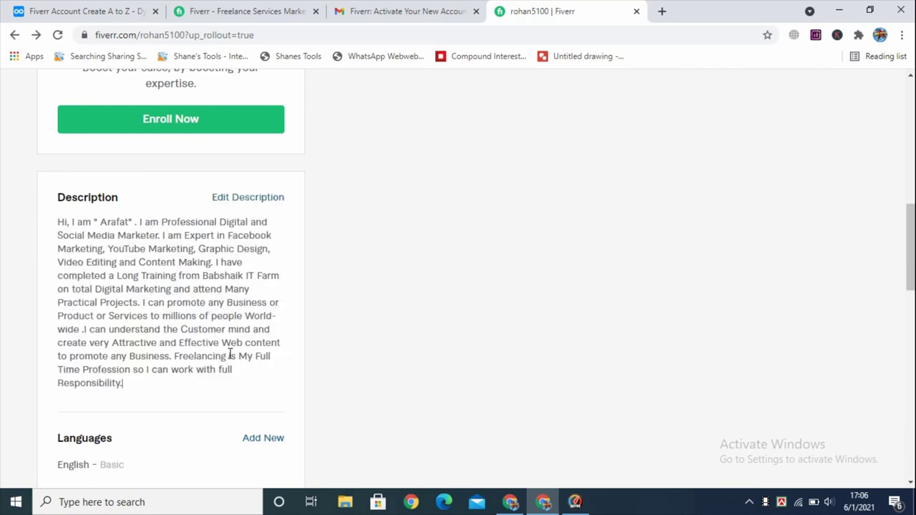
Change the English language level on the profile to Fluent and save the update
{"action": "scroll", "coordinate": [235, 356], "scroll_direction": "down", "scroll_amount": 2}
{"action": "scroll", "coordinate": [236, 337], "scroll_direction": "down", "scroll_amount": 1}
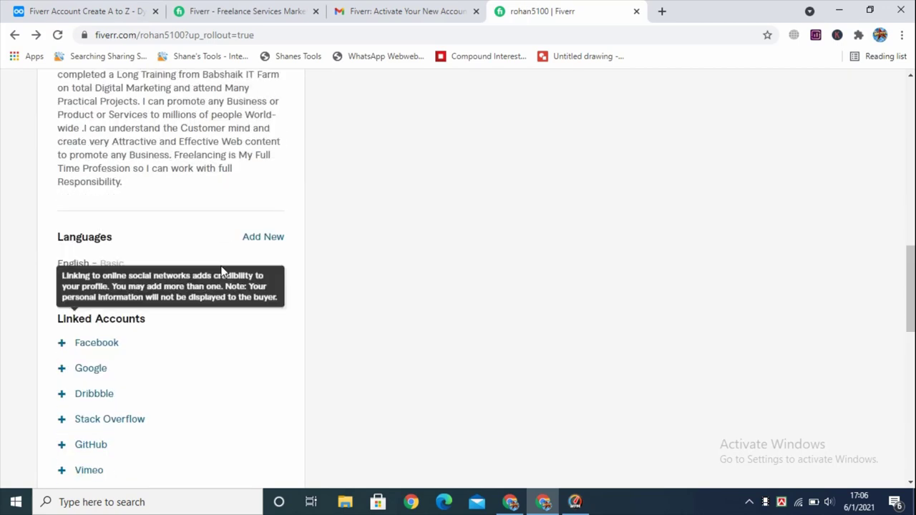
{"action": "scroll", "coordinate": [172, 247], "scroll_direction": "down", "scroll_amount": 1}
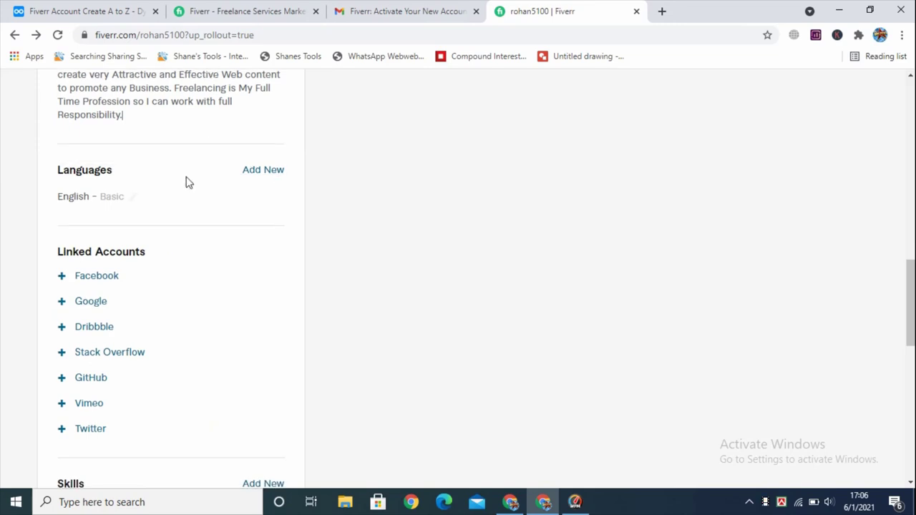
{"action": "left_click", "coordinate": [133, 195]}
{"action": "left_click", "coordinate": [208, 246]}
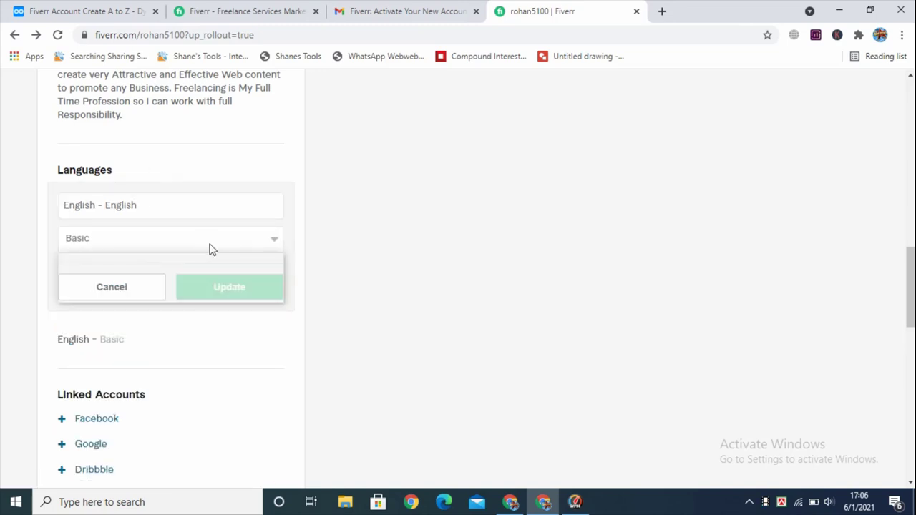
{"action": "left_click", "coordinate": [135, 282]}
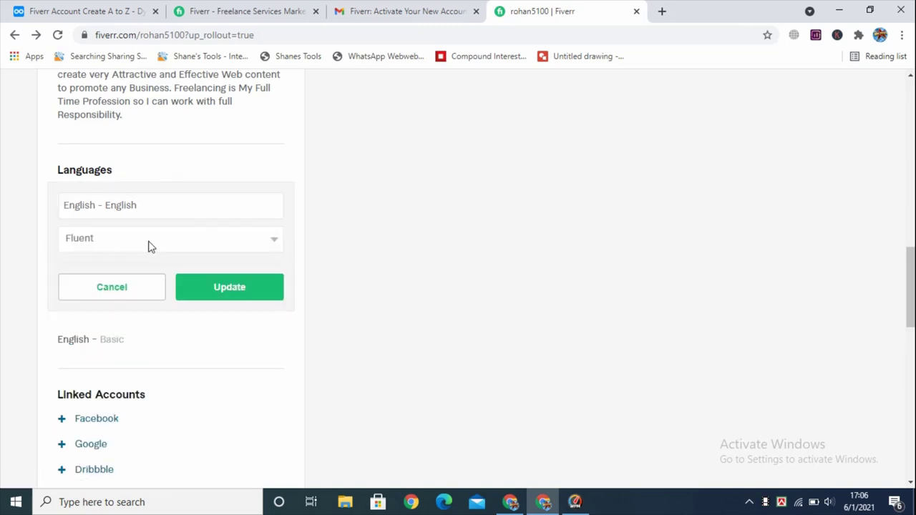
{"action": "left_click", "coordinate": [236, 287]}
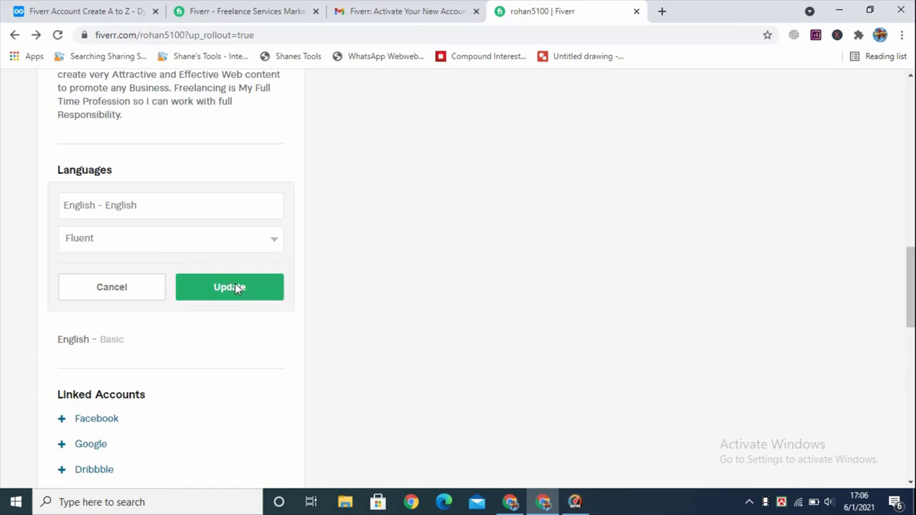
Add Bengali to the profile's languages with the level Native/Bilingual
{"action": "left_click", "coordinate": [261, 172]}
{"action": "left_click", "coordinate": [134, 204]}
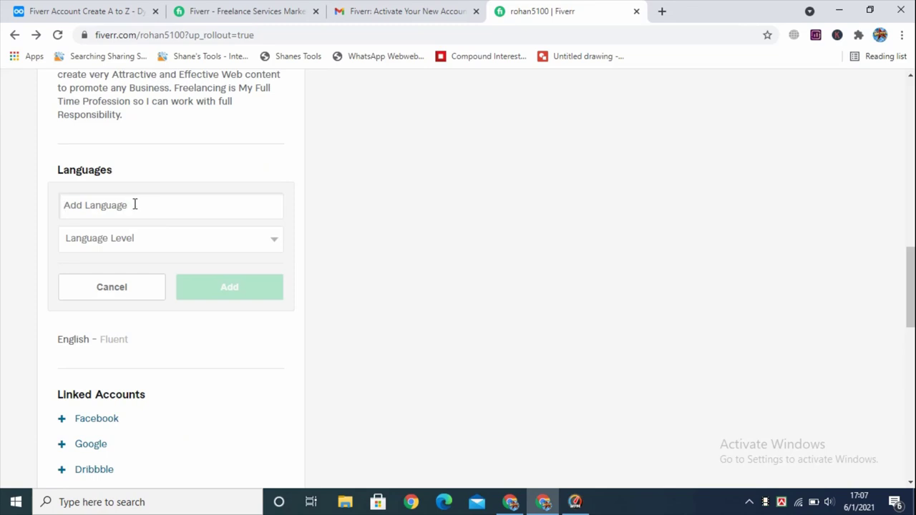
{"action": "type", "text": "Ben"}
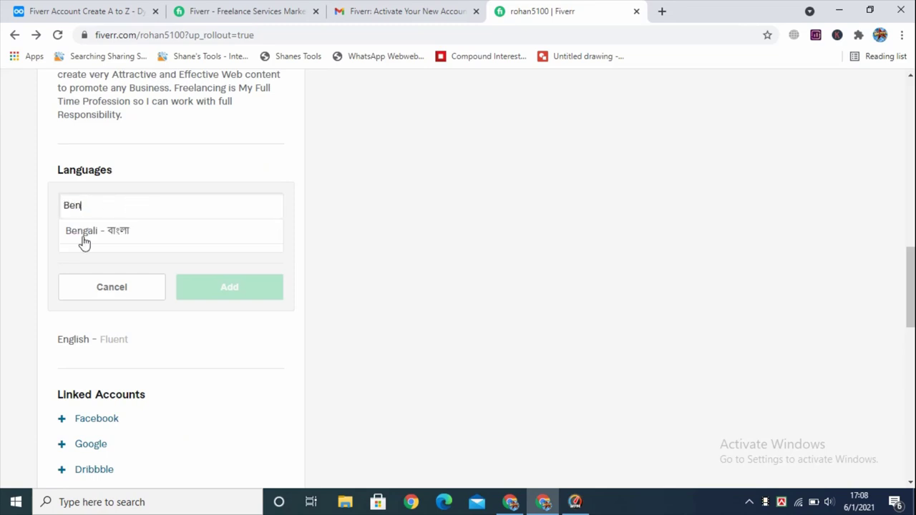
{"action": "left_click", "coordinate": [109, 234]}
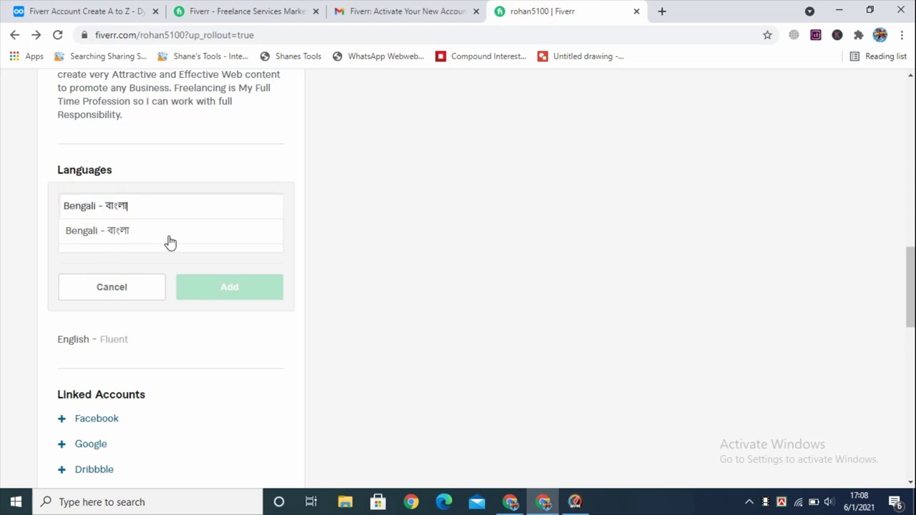
{"action": "left_click", "coordinate": [210, 262]}
{"action": "left_click", "coordinate": [202, 239]}
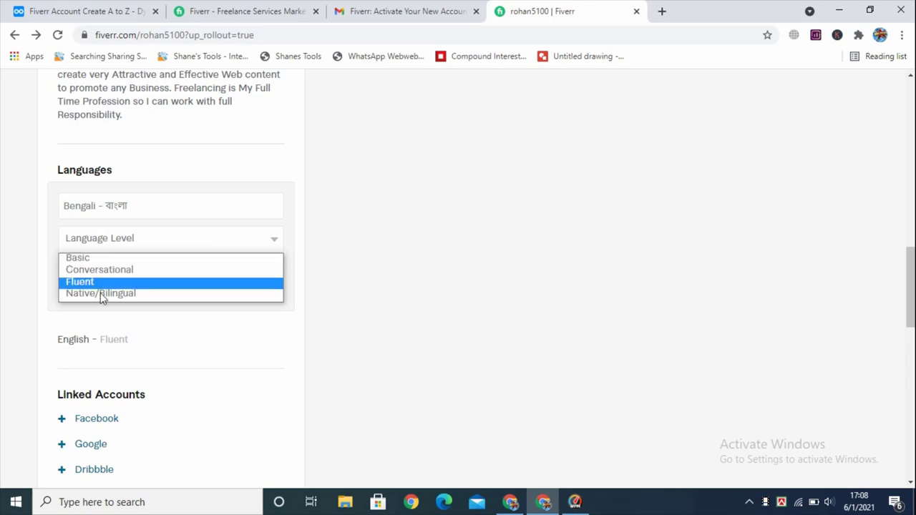
{"action": "left_click", "coordinate": [116, 293]}
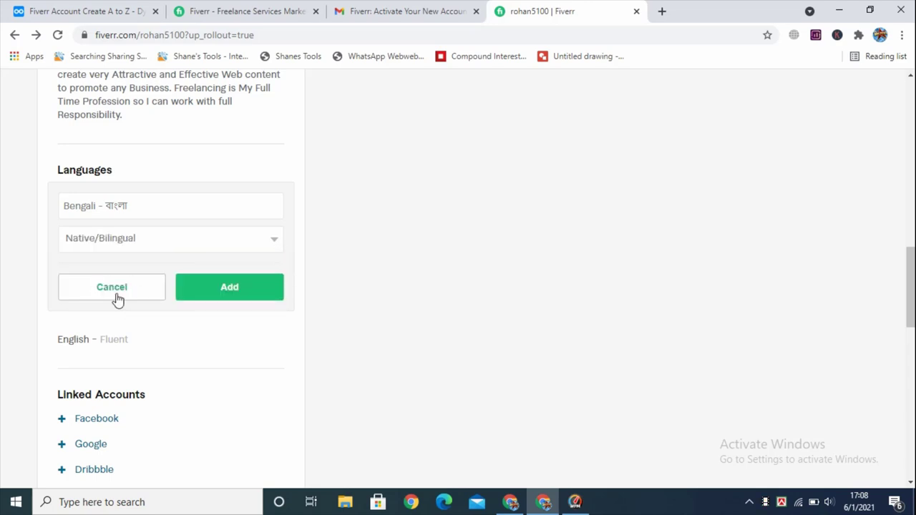
{"action": "left_click", "coordinate": [239, 288]}
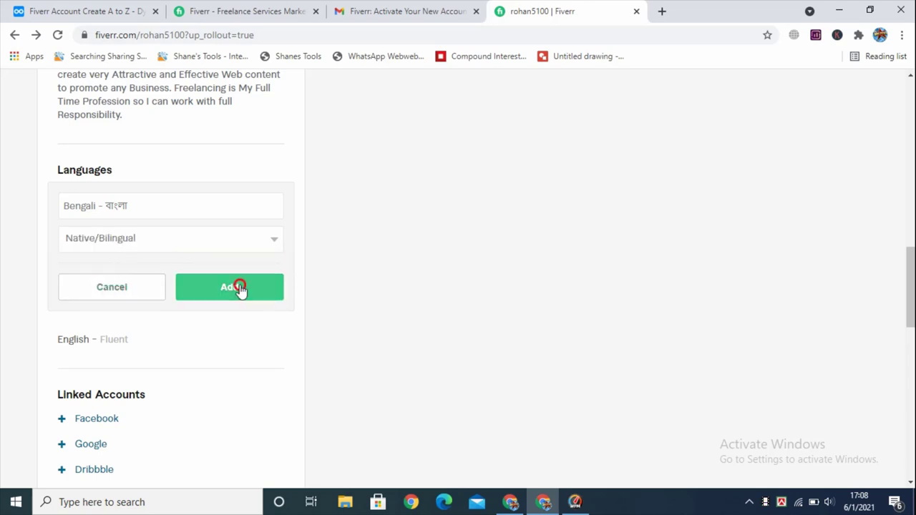
Add Hindi to the profile's languages with the level Basic
{"action": "scroll", "coordinate": [246, 275], "scroll_direction": "up", "scroll_amount": 1}
{"action": "left_click", "coordinate": [262, 239]}
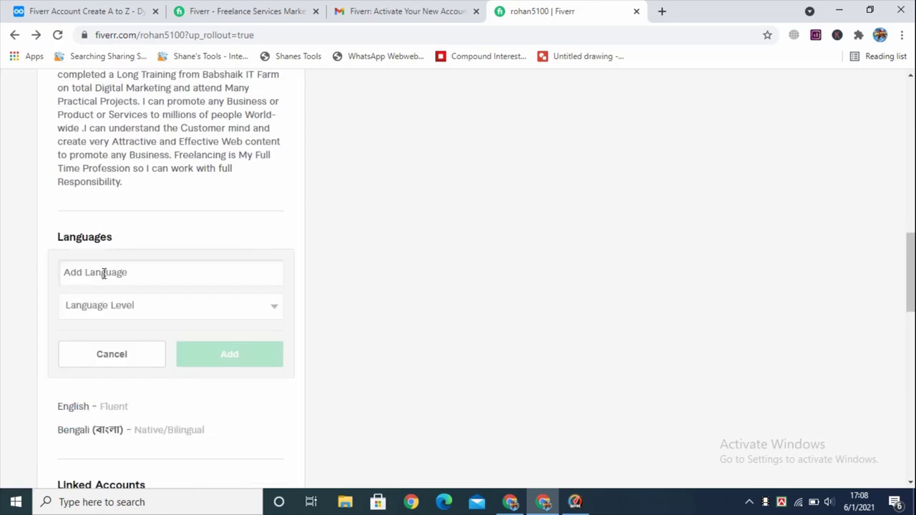
{"action": "type", "text": "Hindi"}
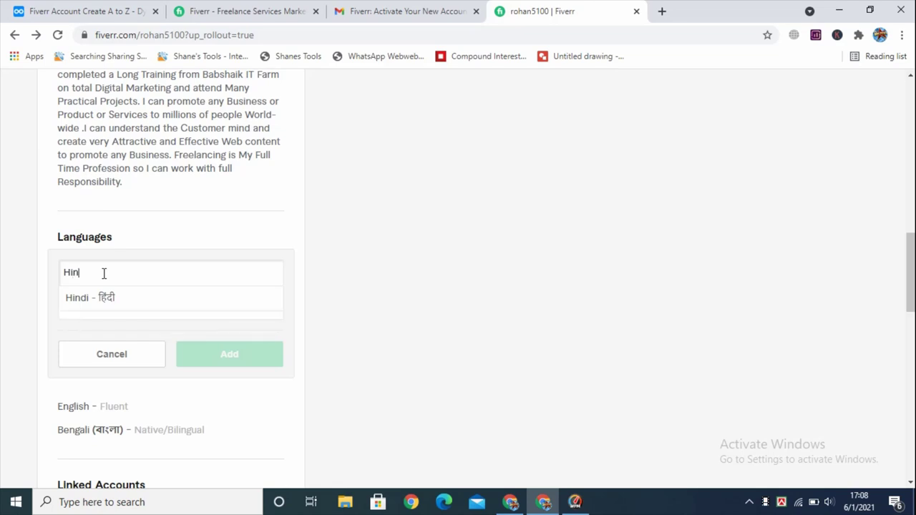
{"action": "left_click", "coordinate": [107, 300]}
{"action": "left_click", "coordinate": [176, 320]}
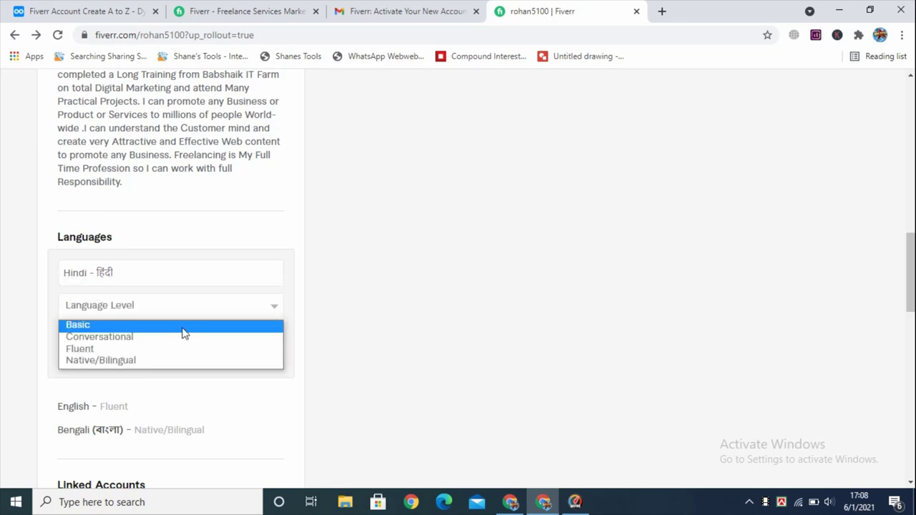
{"action": "left_click", "coordinate": [96, 324]}
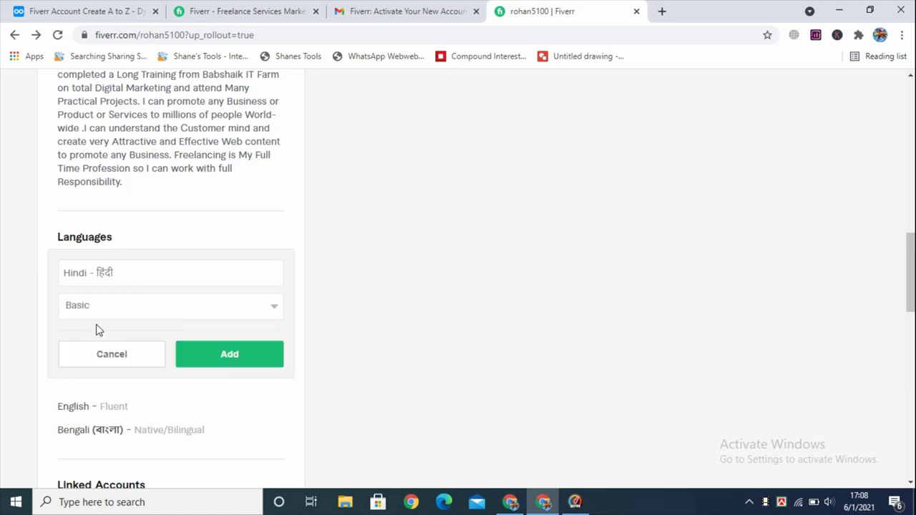
{"action": "scroll", "coordinate": [114, 329], "scroll_direction": "up", "scroll_amount": 1}
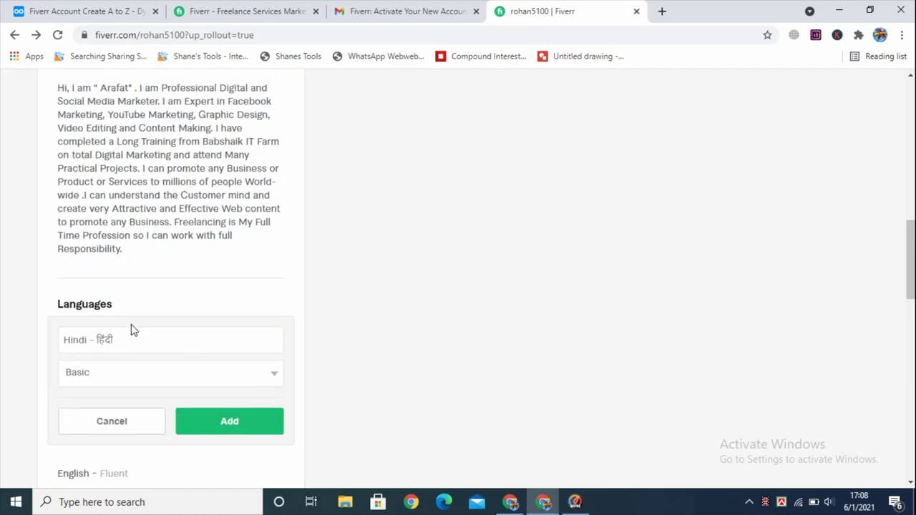
{"action": "left_click", "coordinate": [255, 432]}
{"action": "scroll", "coordinate": [265, 279], "scroll_direction": "down", "scroll_amount": 1}
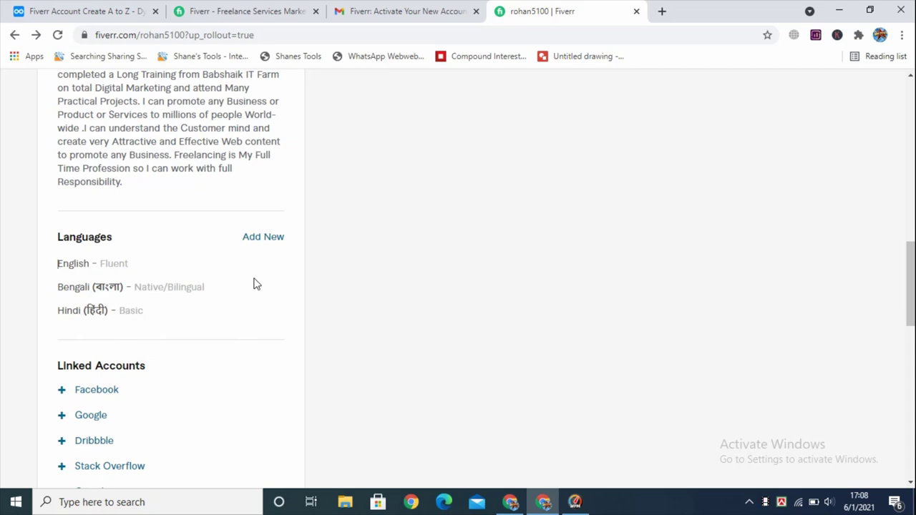
Check the Dynalist notes, and examine the Linked Accounts options and the Skills section of the Fiverr profile
{"action": "left_click", "coordinate": [75, 8]}
{"action": "left_click", "coordinate": [546, 11]}
{"action": "scroll", "coordinate": [108, 293], "scroll_direction": "down", "scroll_amount": 1}
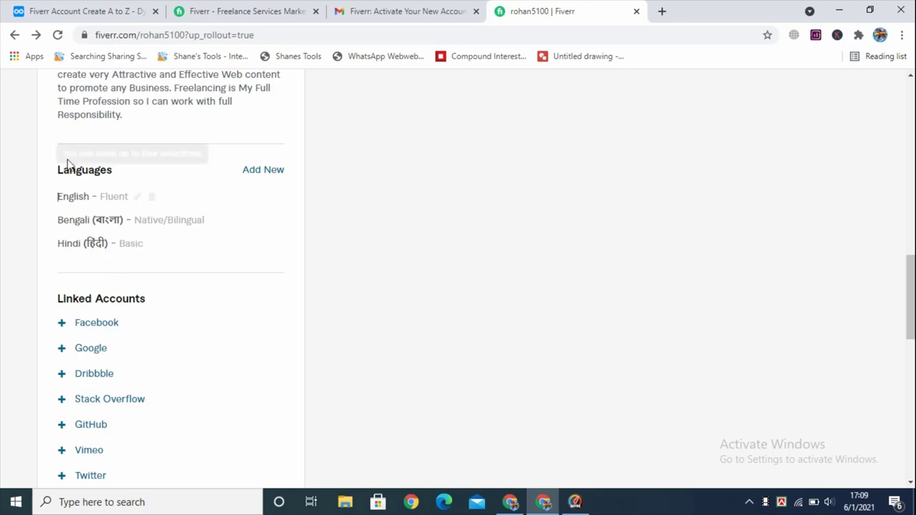
{"action": "scroll", "coordinate": [133, 296], "scroll_direction": "down", "scroll_amount": 1}
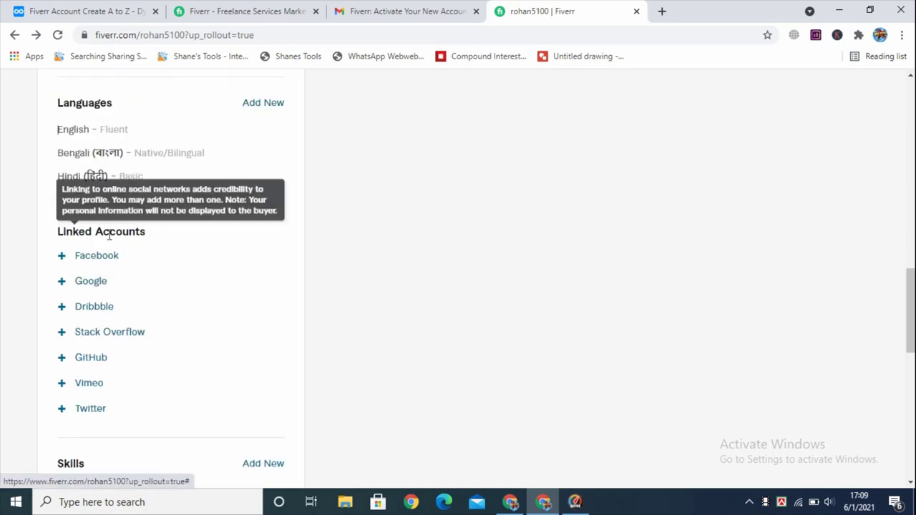
{"action": "scroll", "coordinate": [147, 243], "scroll_direction": "down", "scroll_amount": 2}
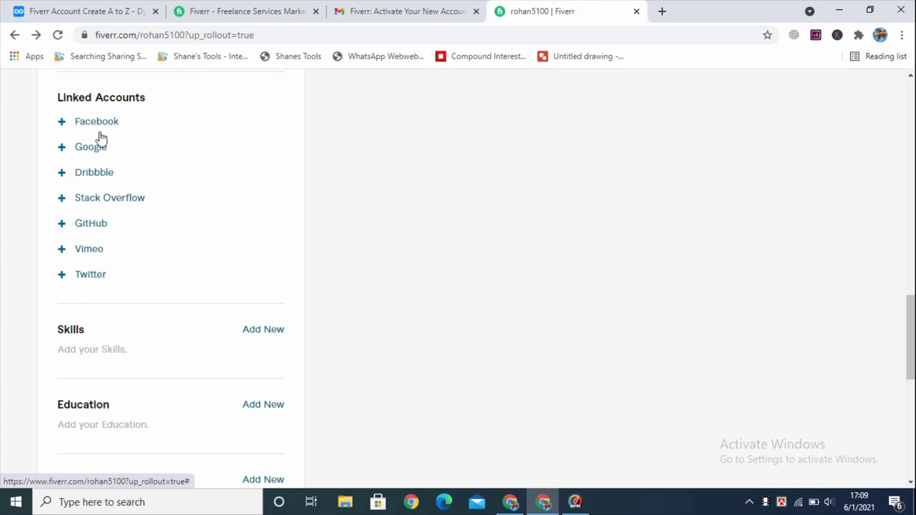
{"action": "scroll", "coordinate": [110, 376], "scroll_direction": "up", "scroll_amount": 2}
{"action": "scroll", "coordinate": [143, 229], "scroll_direction": "down", "scroll_amount": 1}
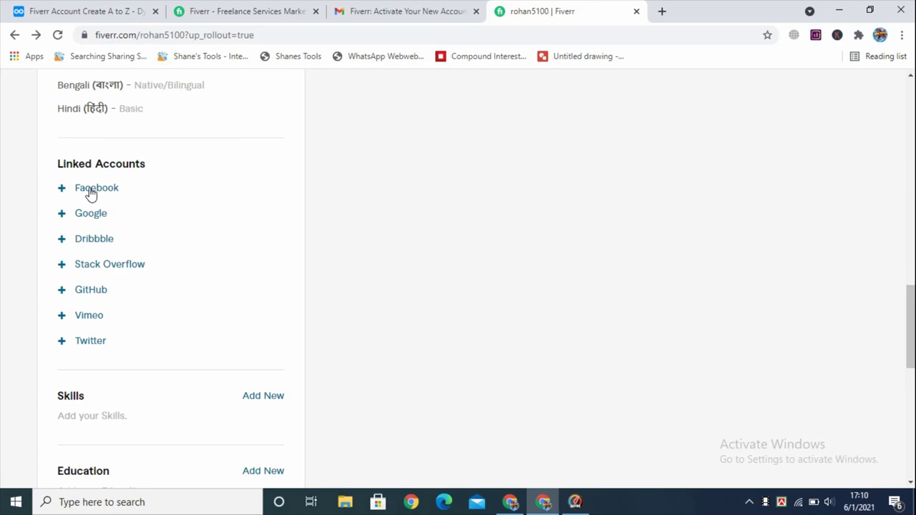
{"action": "scroll", "coordinate": [93, 191], "scroll_direction": "down", "scroll_amount": 1}
{"action": "mouse_move", "coordinate": [77, 201]}
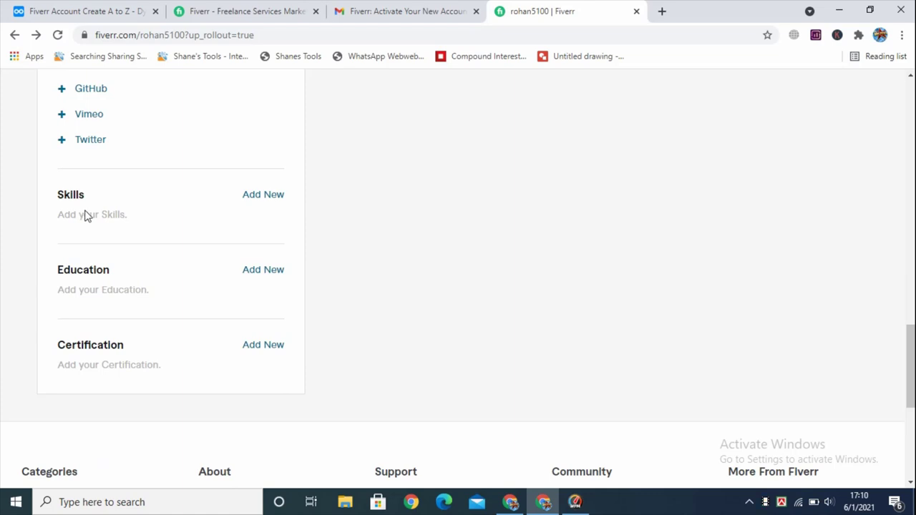
Open a new skill entry on the profile and expand the Skill item in the Dynalist notes to read its guidelines
{"action": "left_click", "coordinate": [269, 199]}
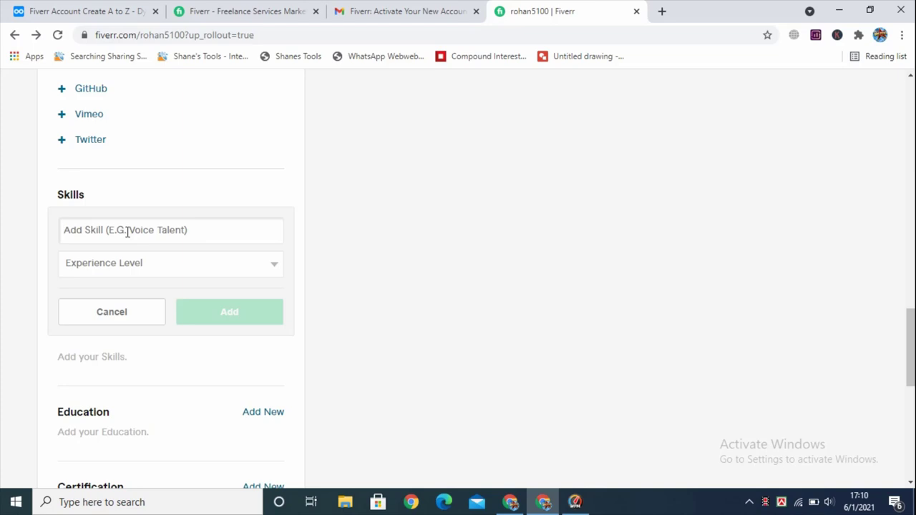
{"action": "key", "text": "ctrl+1"}
{"action": "scroll", "coordinate": [410, 313], "scroll_direction": "down", "scroll_amount": 2}
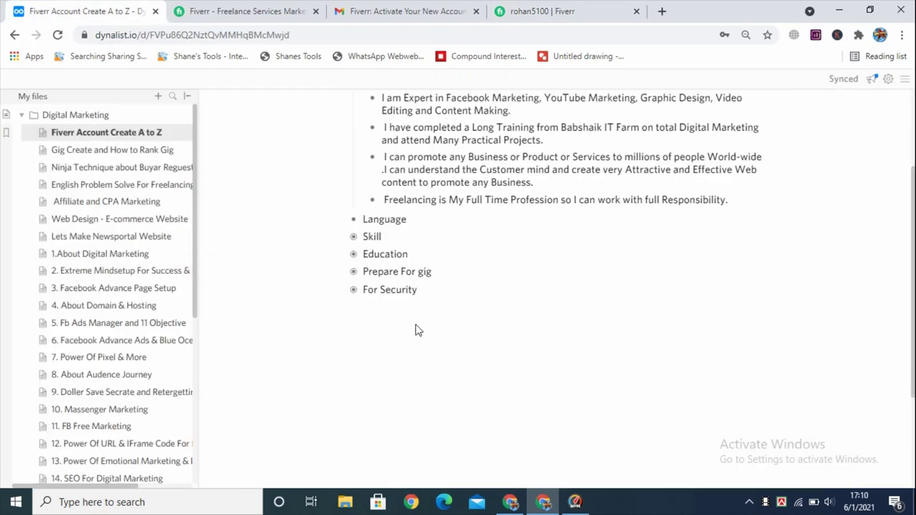
{"action": "left_click", "coordinate": [348, 237]}
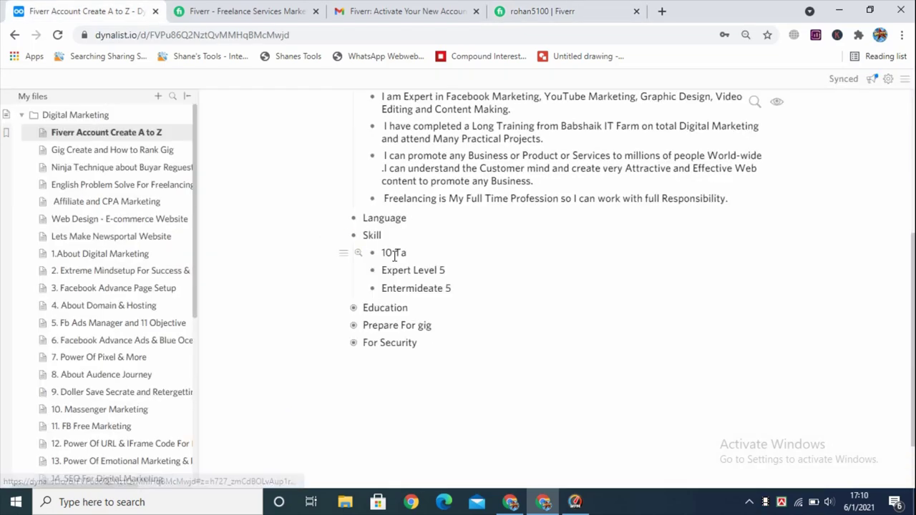
{"action": "left_click", "coordinate": [437, 270]}
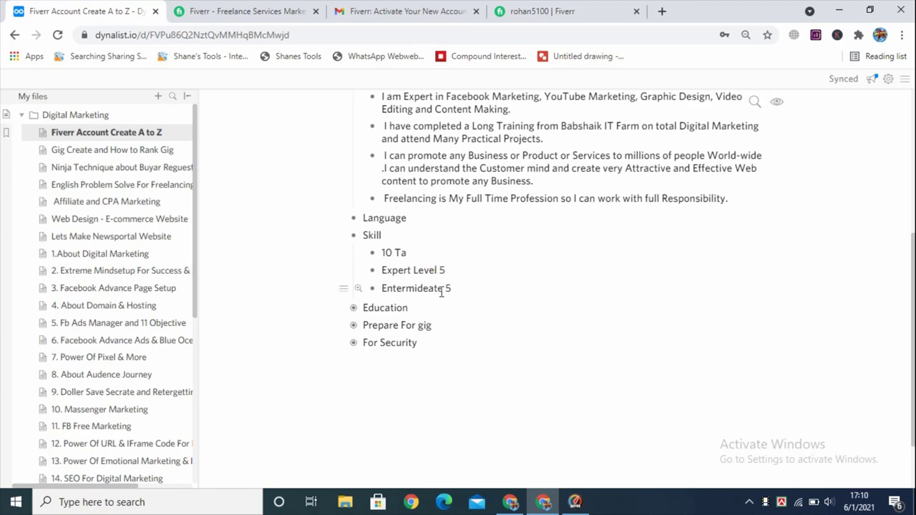
{"action": "key", "text": "ctrl+shift+Tab"}
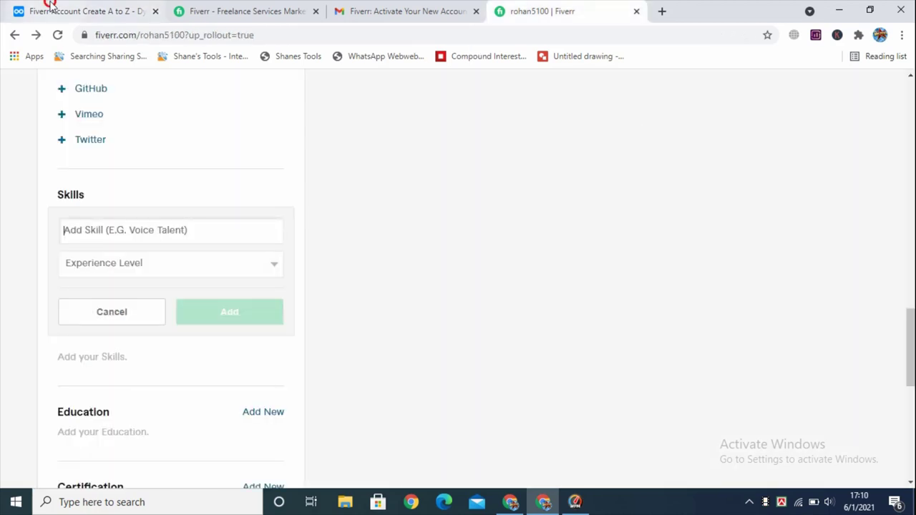
Look through the Digital Marketing document list in Dynalist for topics that can serve as profile skills
{"action": "key", "text": "ctrl+Tab"}
{"action": "scroll", "coordinate": [77, 324], "scroll_direction": "down", "scroll_amount": 3}
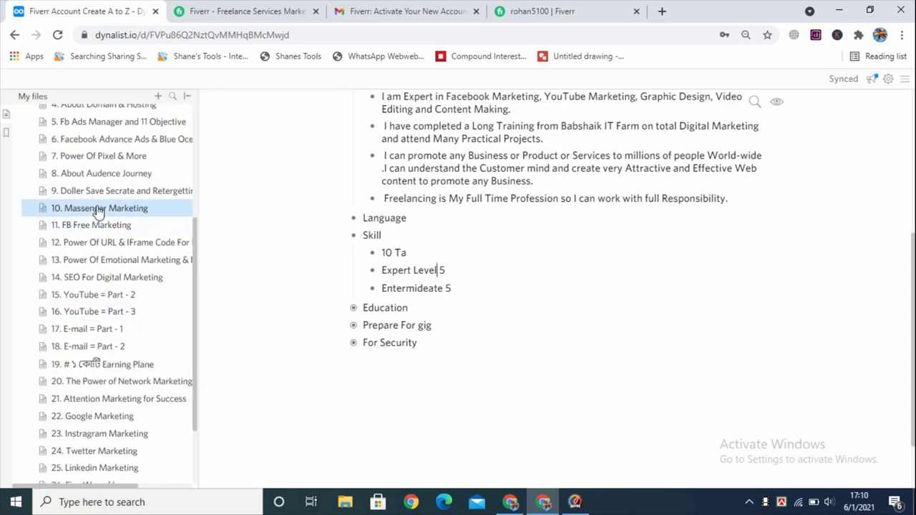
{"action": "scroll", "coordinate": [99, 236], "scroll_direction": "down", "scroll_amount": 1}
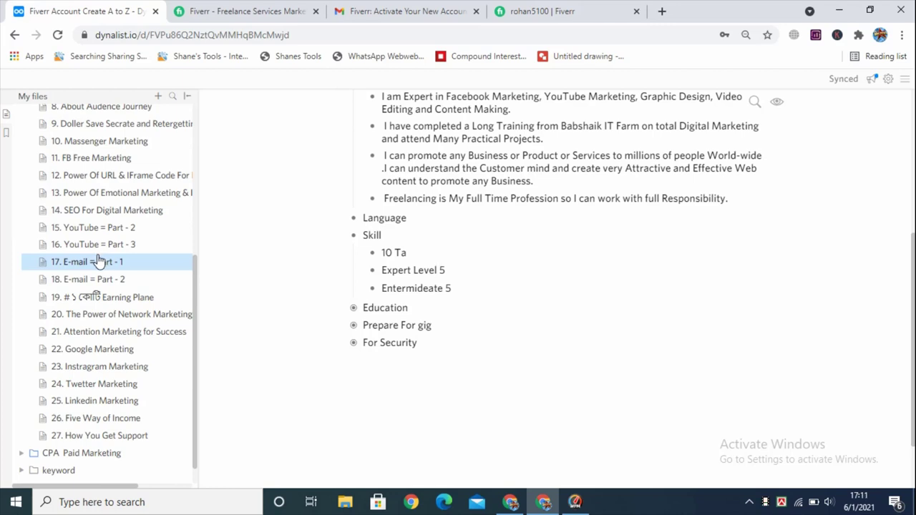
{"action": "scroll", "coordinate": [99, 260], "scroll_direction": "up", "scroll_amount": 3}
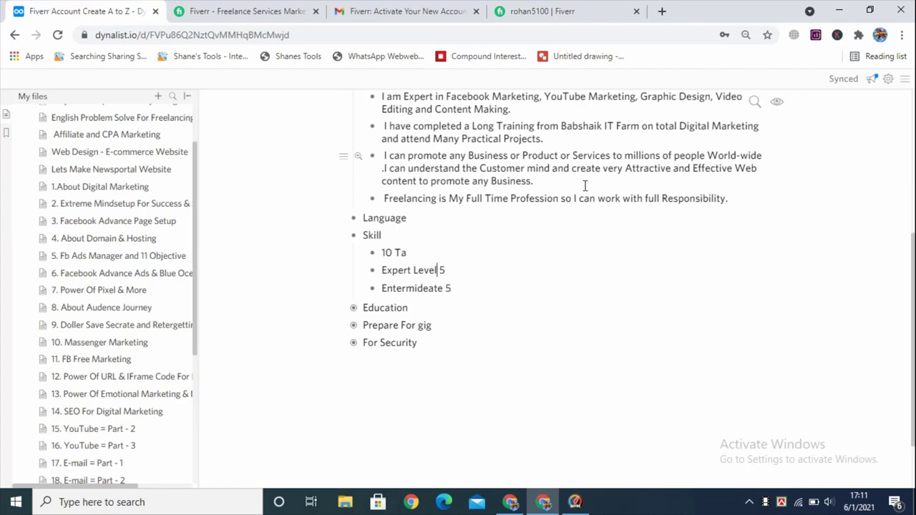
Add the suggested skill Socialmediamarketin to the Fiverr profile with the experience level Expert
{"action": "left_click", "coordinate": [542, 10]}
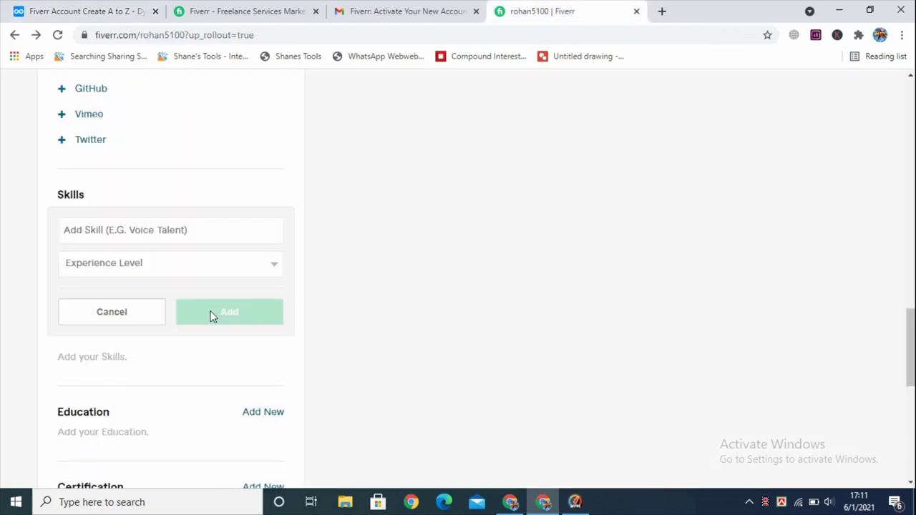
{"action": "left_click", "coordinate": [137, 227]}
{"action": "type", "text": "Social"}
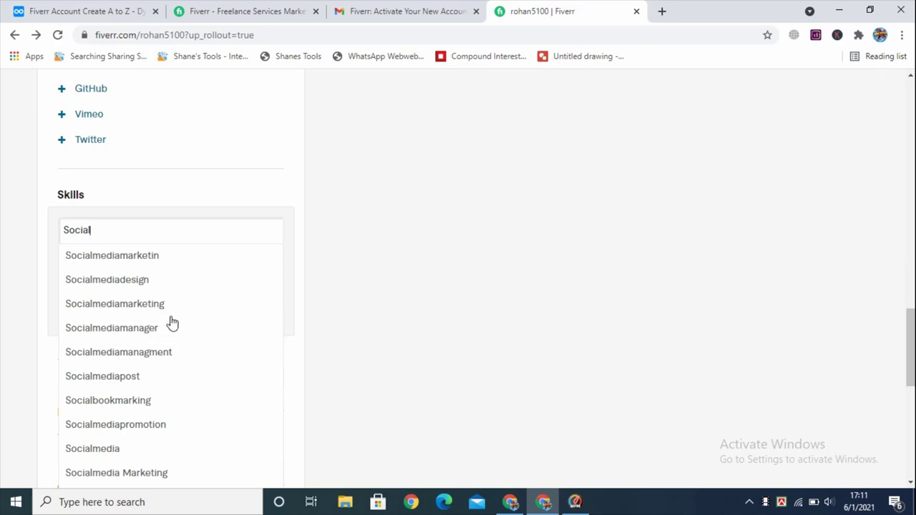
{"action": "left_click", "coordinate": [159, 259]}
{"action": "left_click", "coordinate": [212, 211]}
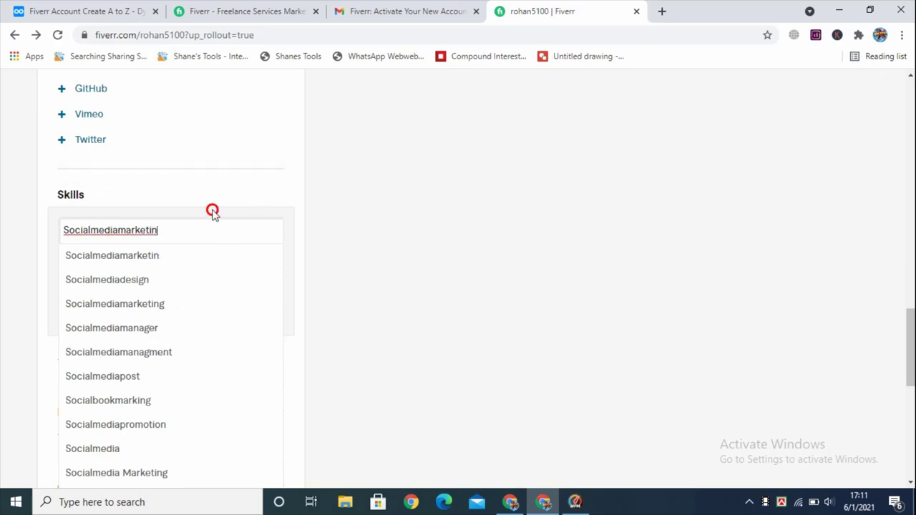
{"action": "left_click", "coordinate": [207, 269]}
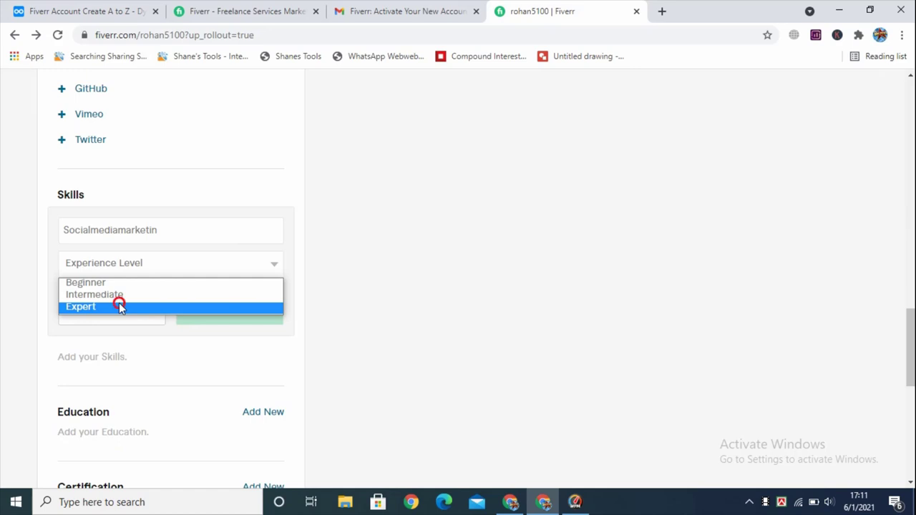
{"action": "left_click", "coordinate": [119, 307]}
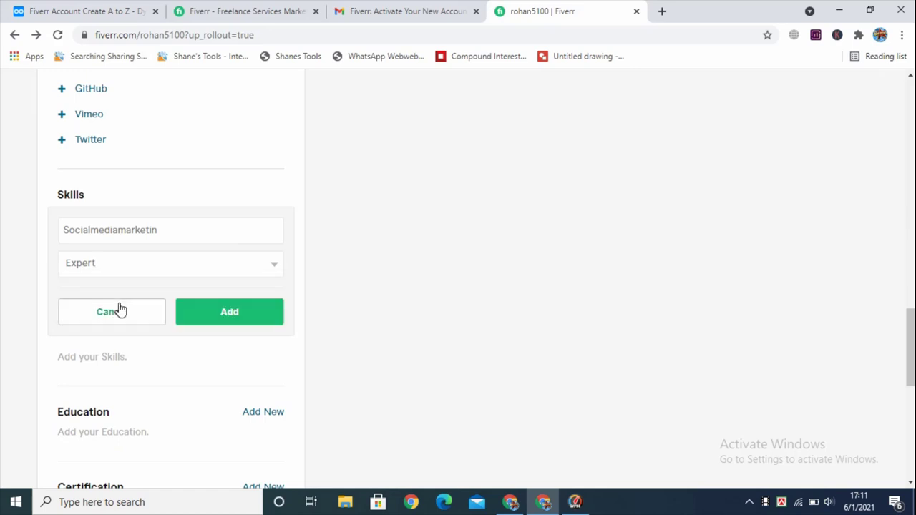
{"action": "left_click", "coordinate": [231, 313]}
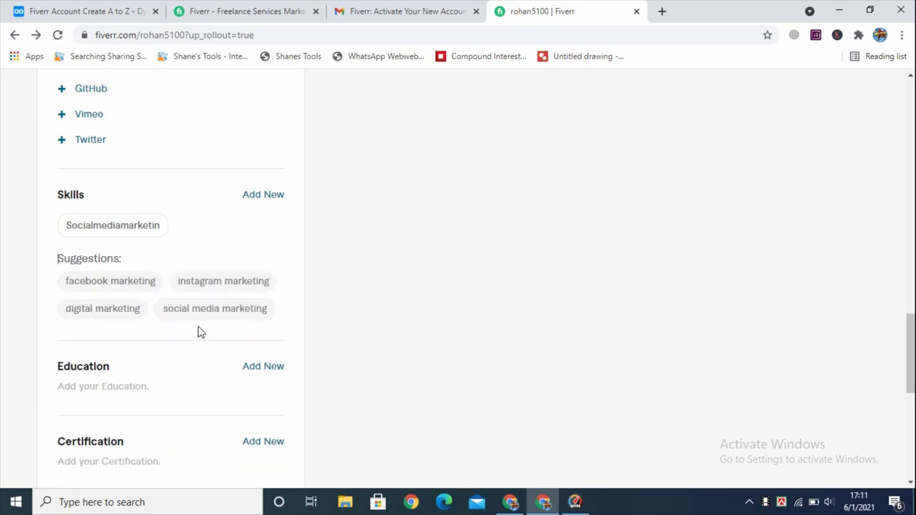
Add the suggested Facebook Marketing skill with the experience level Expert
{"action": "left_click", "coordinate": [101, 290]}
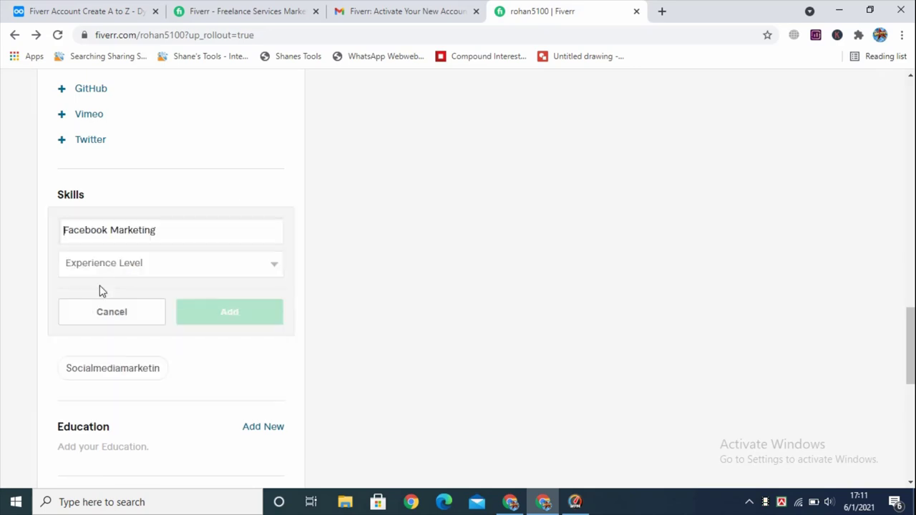
{"action": "left_click", "coordinate": [214, 261]}
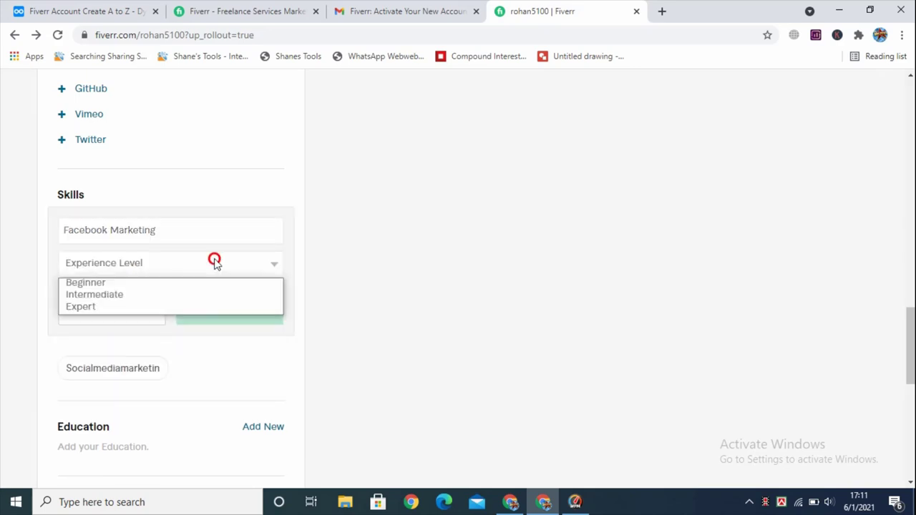
{"action": "left_click", "coordinate": [104, 307]}
{"action": "left_click", "coordinate": [229, 313]}
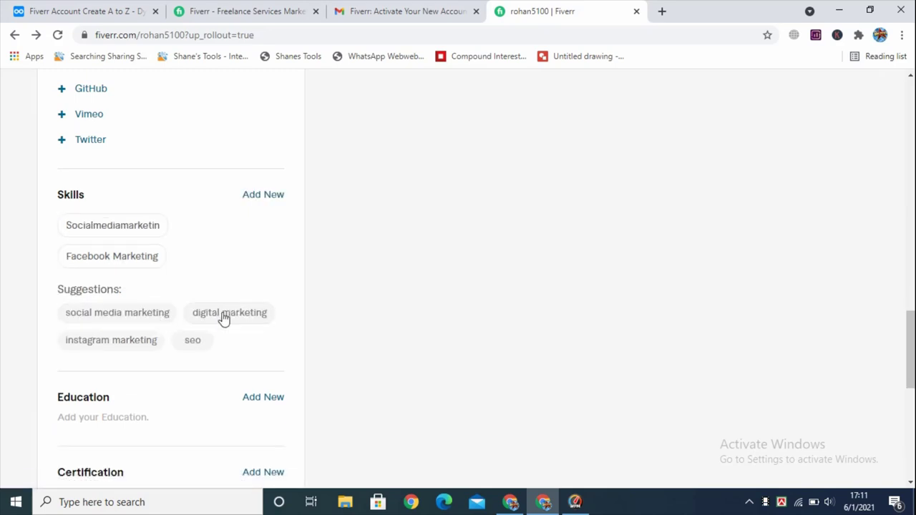
Add the suggested Digital Marketing skill with the experience level Expert
{"action": "left_click", "coordinate": [224, 318]}
{"action": "left_click", "coordinate": [217, 262]}
{"action": "left_click", "coordinate": [104, 308]}
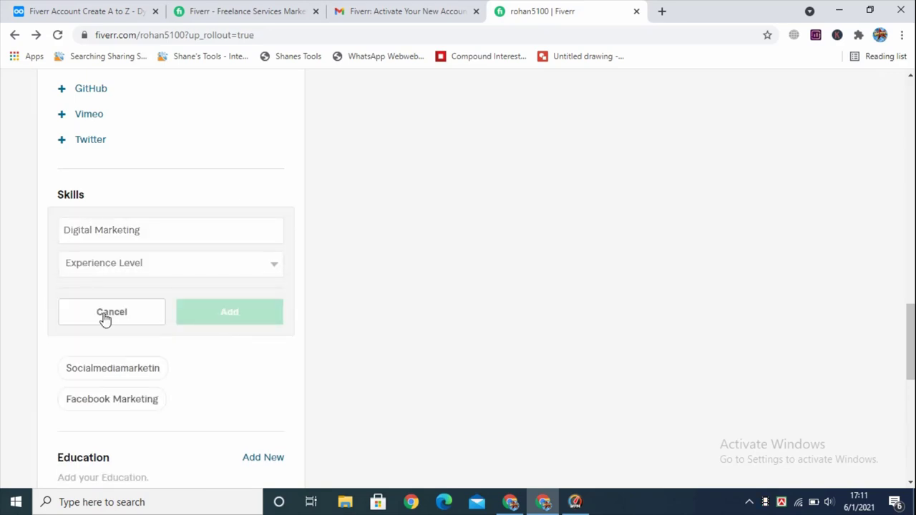
{"action": "left_click", "coordinate": [251, 317]}
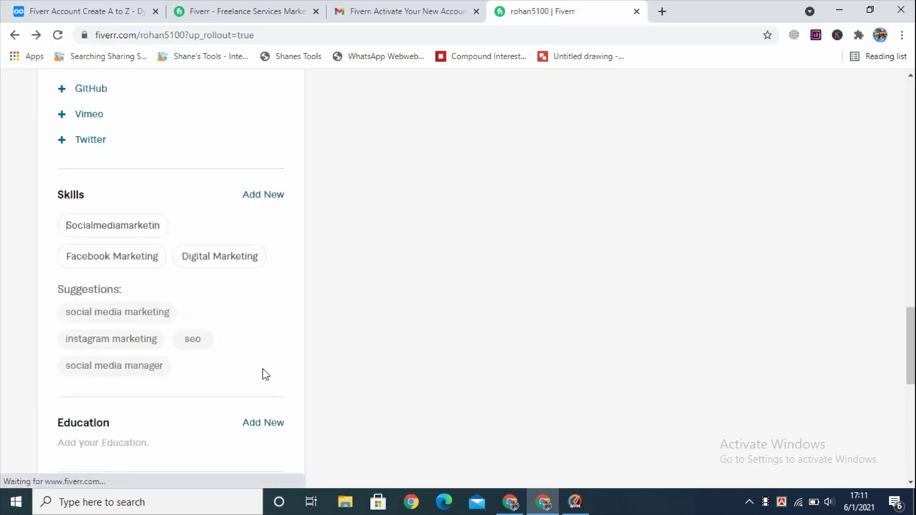
Add the suggested Seo skill with the experience level Intermediate, checking the Dynalist document list for the topic
{"action": "left_click", "coordinate": [193, 341]}
{"action": "left_click", "coordinate": [79, 11]}
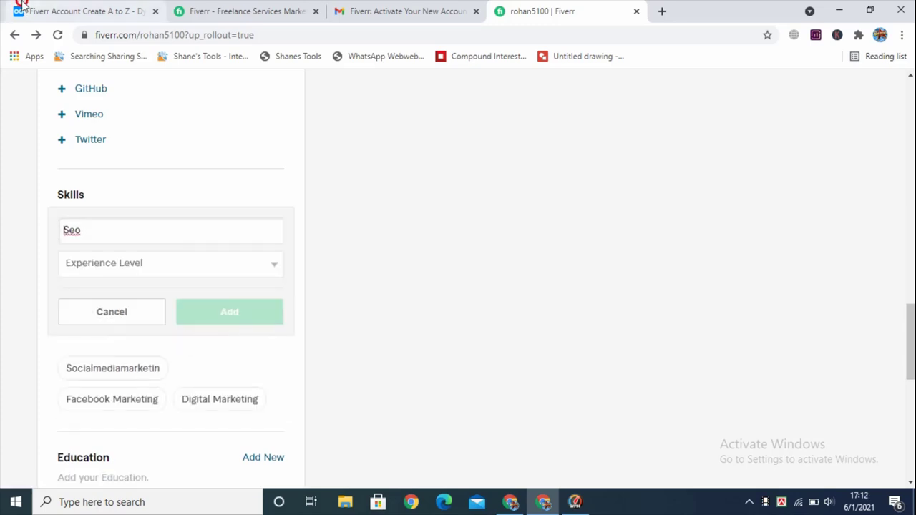
{"action": "scroll", "coordinate": [92, 344], "scroll_direction": "down", "scroll_amount": 3}
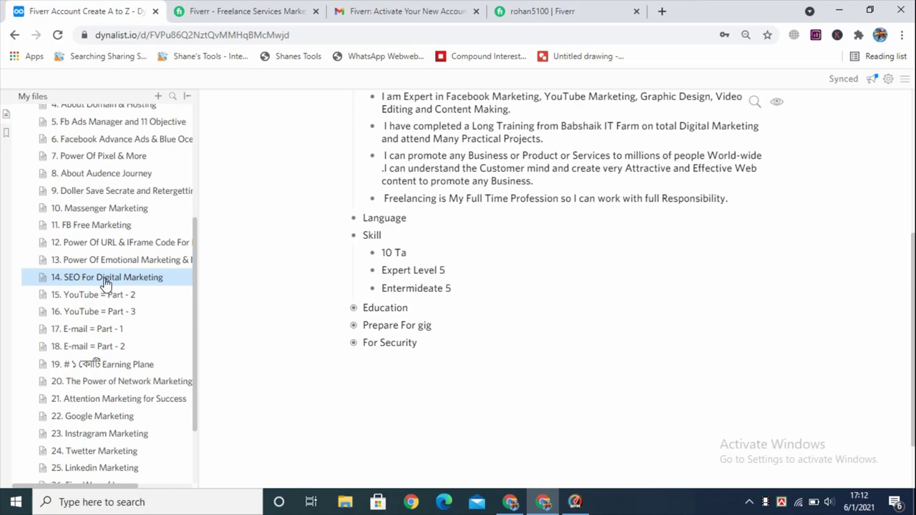
{"action": "left_click", "coordinate": [562, 13]}
{"action": "type", "text": "Seo"}
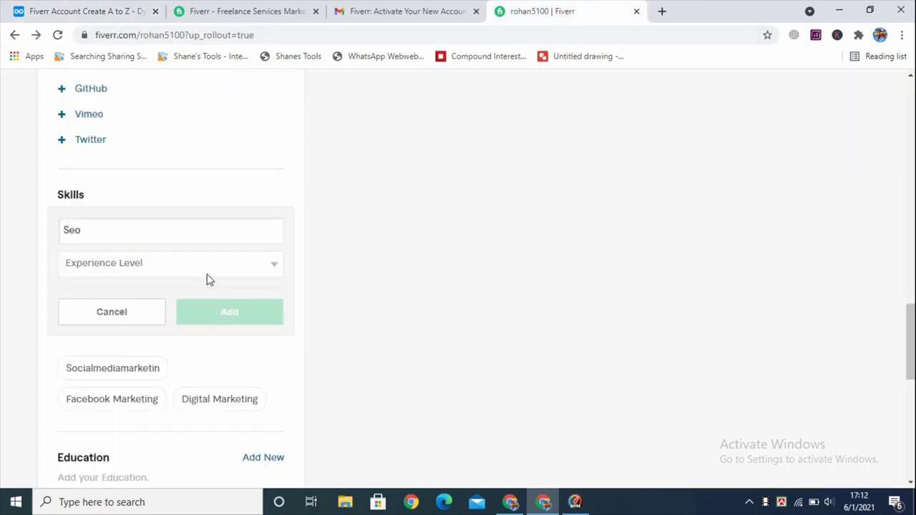
{"action": "left_click", "coordinate": [206, 268]}
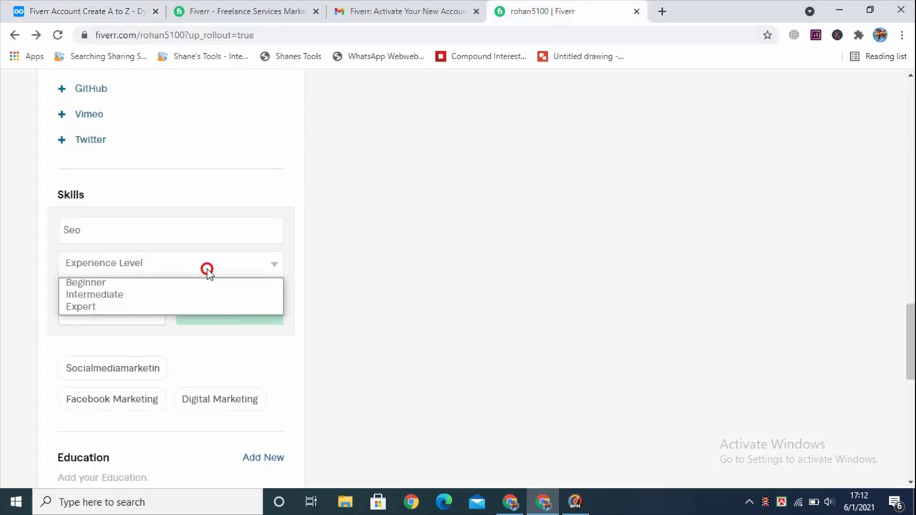
{"action": "left_click", "coordinate": [104, 297]}
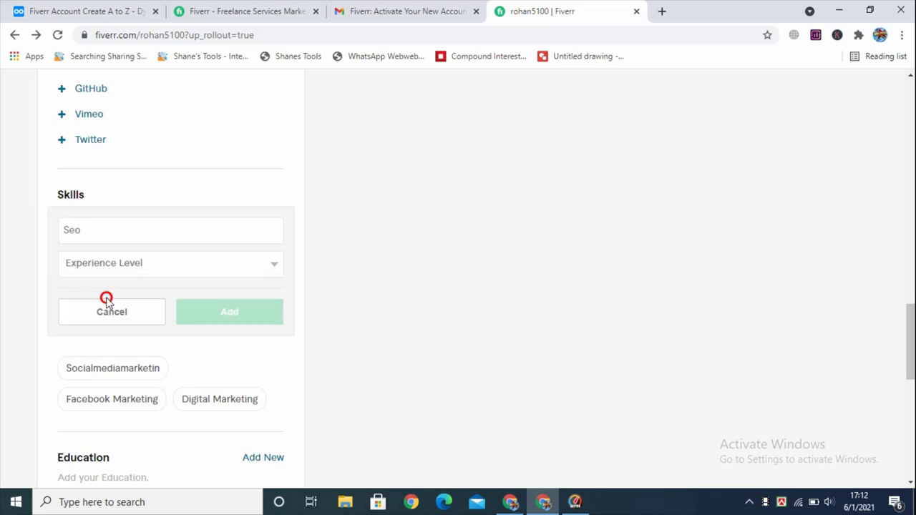
{"action": "left_click", "coordinate": [229, 312]}
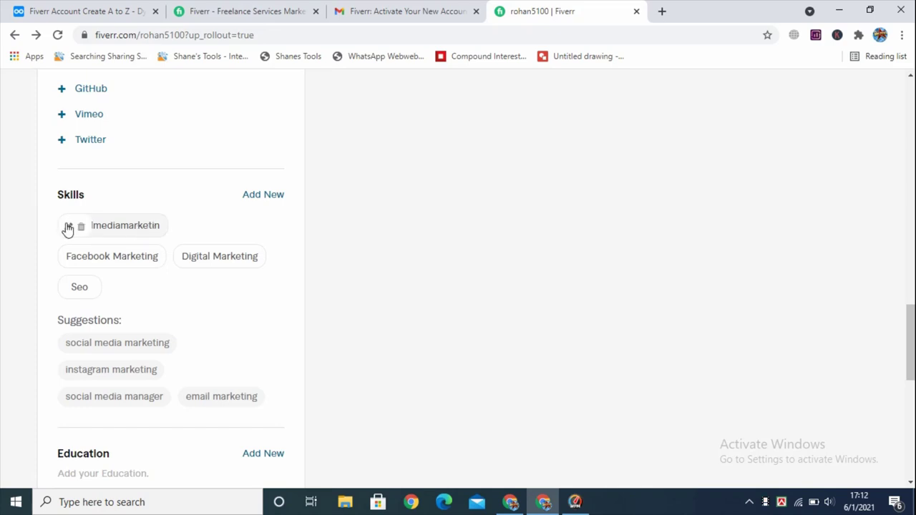
Replace the Socialmediamarketin skill with the suggested Social Media Marketing skill at the experience level Expert
{"action": "left_click", "coordinate": [82, 228]}
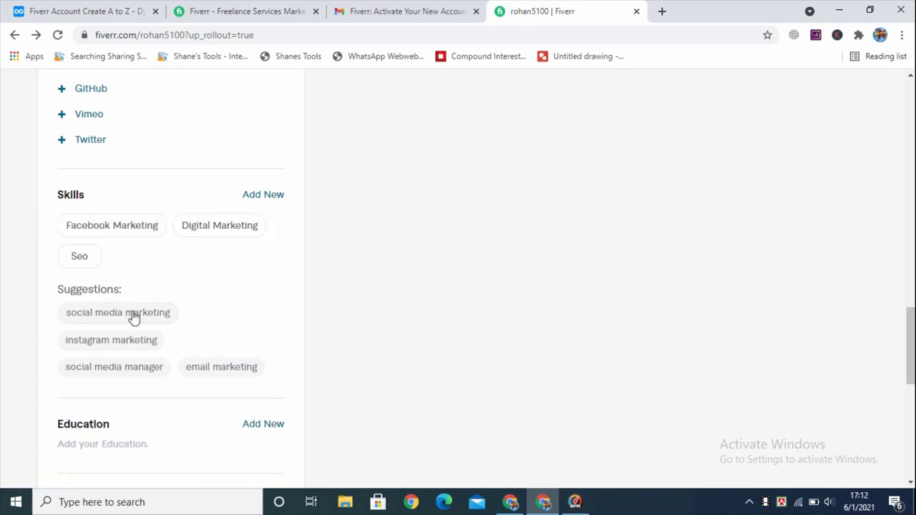
{"action": "left_click", "coordinate": [133, 315]}
{"action": "left_click", "coordinate": [170, 264]}
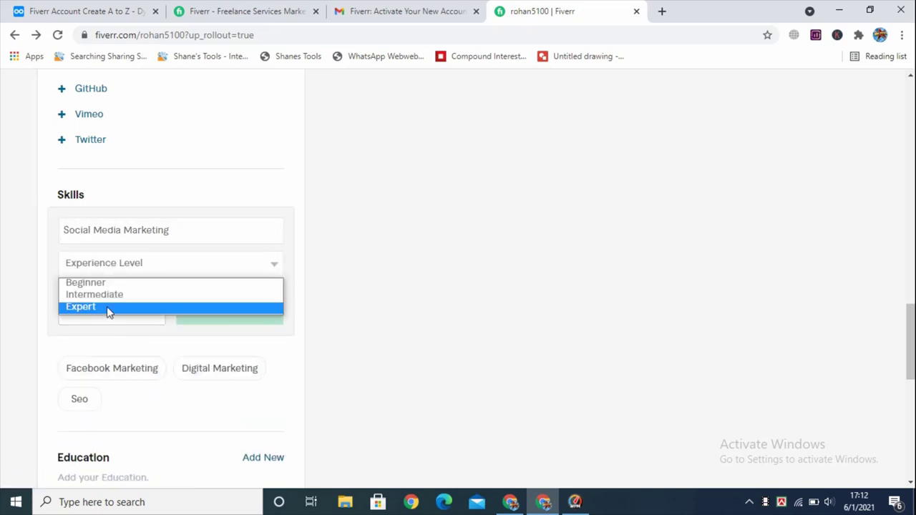
{"action": "left_click", "coordinate": [106, 308]}
{"action": "left_click", "coordinate": [224, 313]}
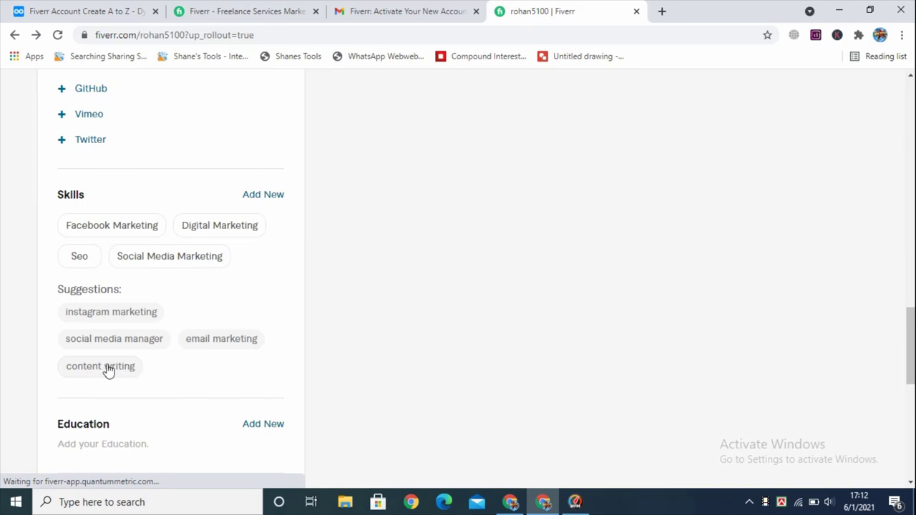
Add the suggested Content Writing skill to the profile with the experience level Intermediate
{"action": "left_click", "coordinate": [105, 367]}
{"action": "left_click", "coordinate": [202, 266]}
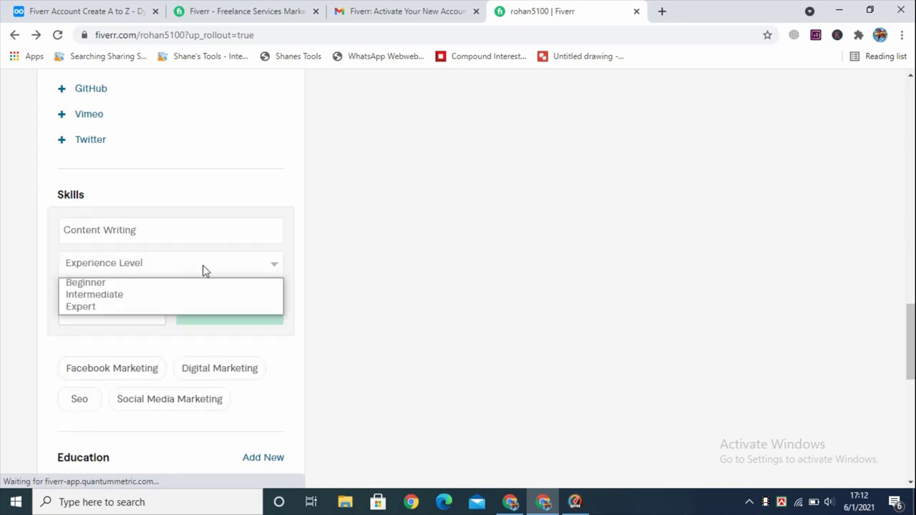
{"action": "left_click", "coordinate": [115, 295]}
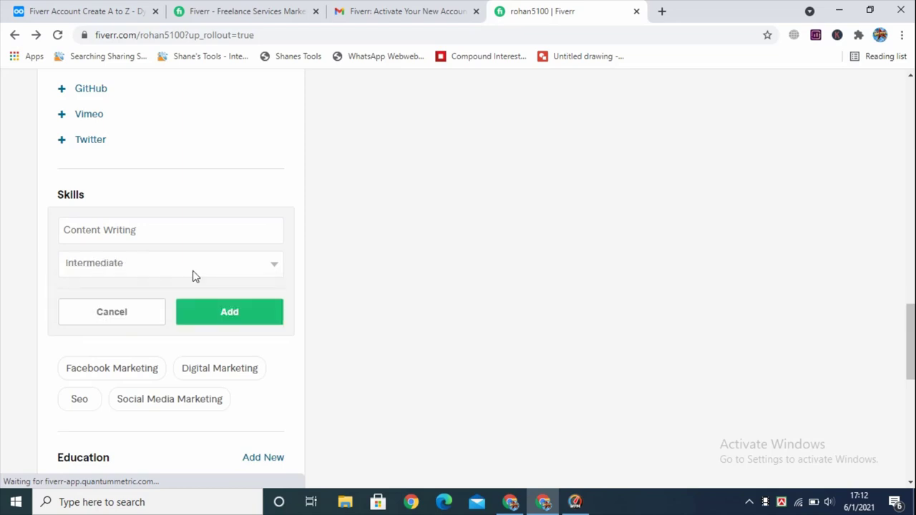
{"action": "left_click", "coordinate": [252, 319]}
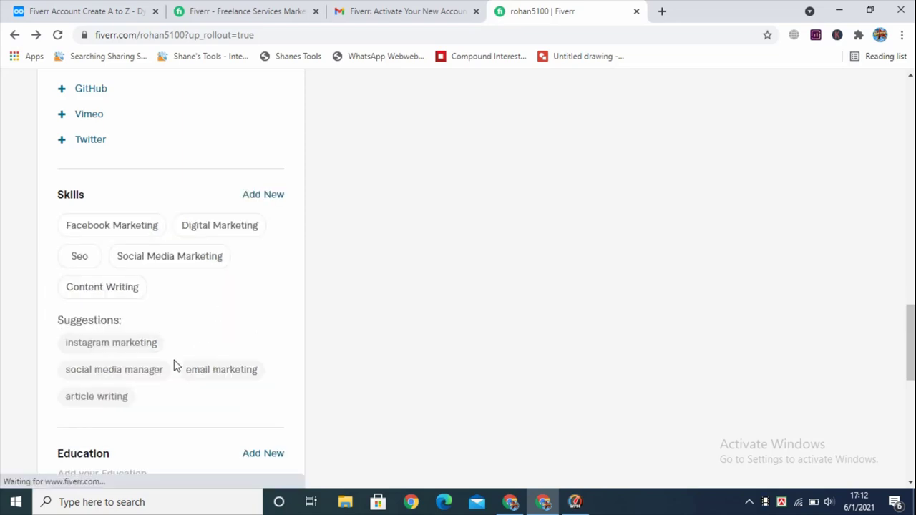
Add the suggested Article Writing skill to the profile with the experience level Intermediate
{"action": "left_click", "coordinate": [107, 401]}
{"action": "left_click", "coordinate": [189, 269]}
{"action": "left_click", "coordinate": [103, 295]}
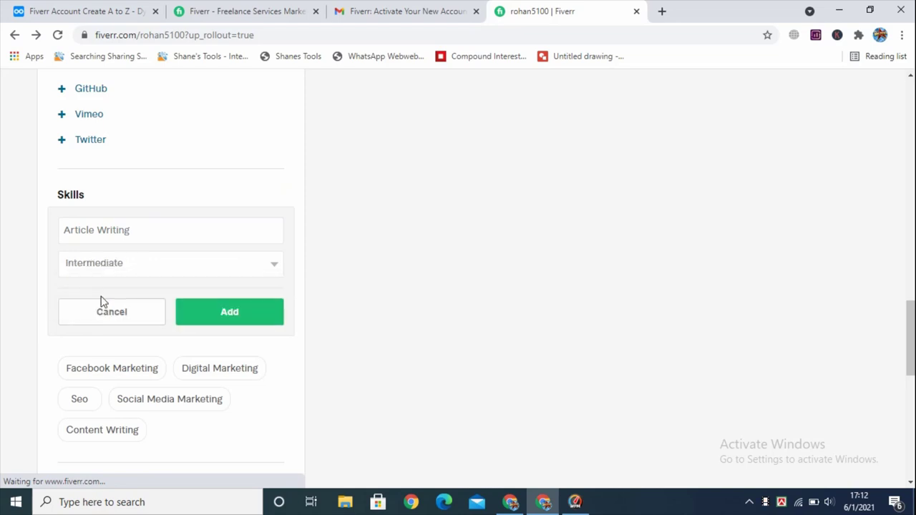
{"action": "left_click", "coordinate": [230, 313]}
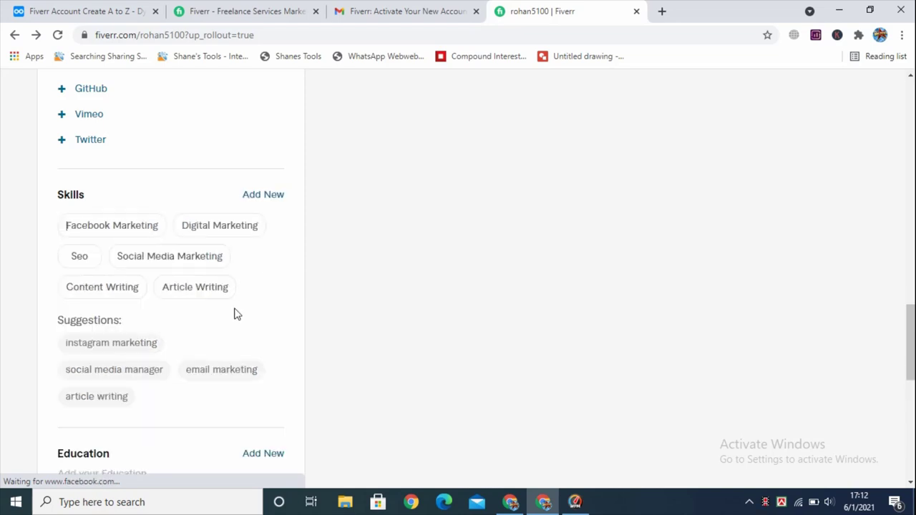
Add the suggested Email Marketing skill to the profile with the experience level Expert
{"action": "left_click", "coordinate": [228, 374]}
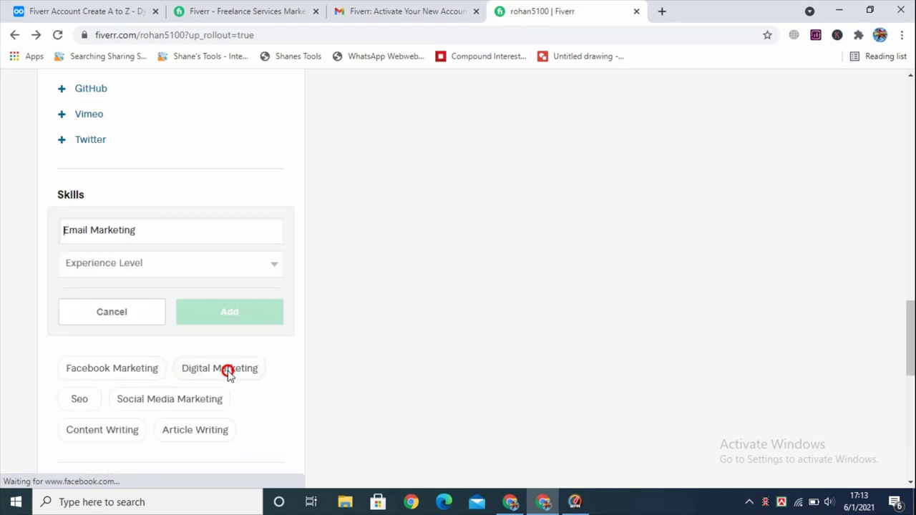
{"action": "left_click", "coordinate": [199, 273]}
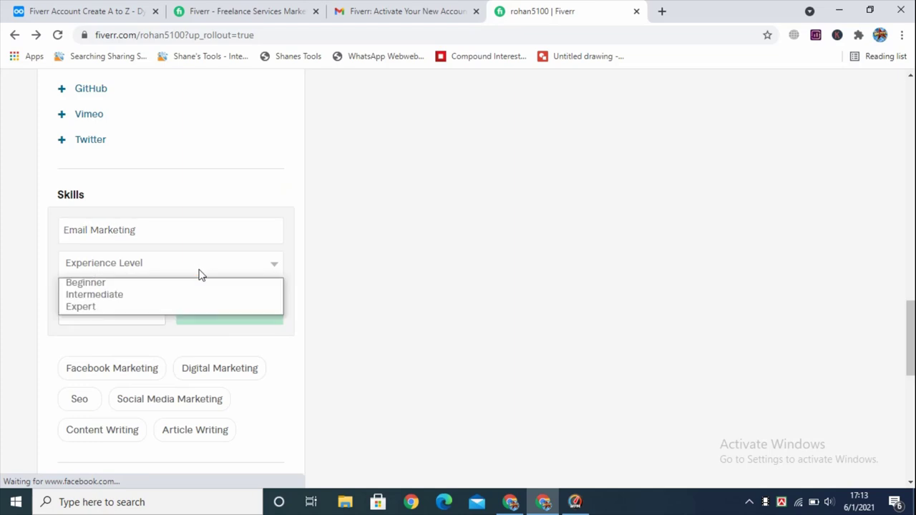
{"action": "left_click", "coordinate": [100, 306]}
{"action": "left_click", "coordinate": [245, 309]}
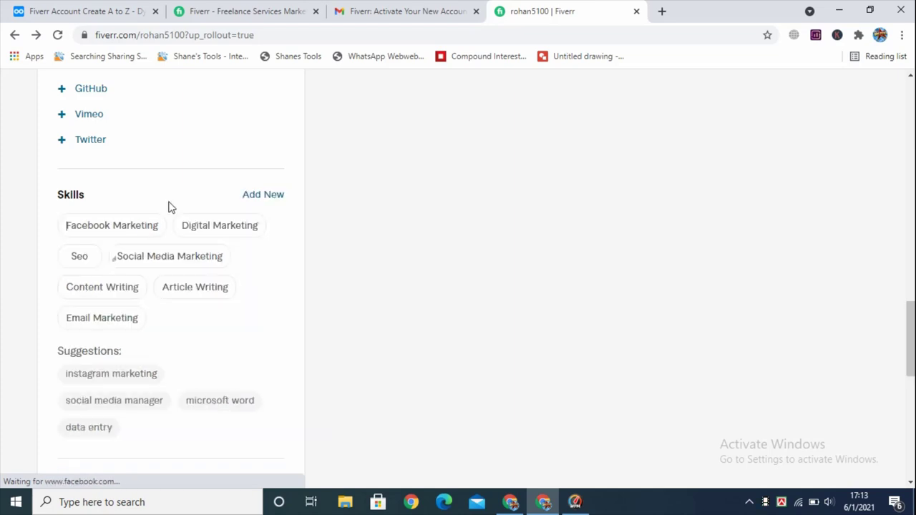
Add the suggested Instagram Marketing skill to the profile with the experience level Expert
{"action": "left_click", "coordinate": [133, 375]}
{"action": "left_click", "coordinate": [198, 264]}
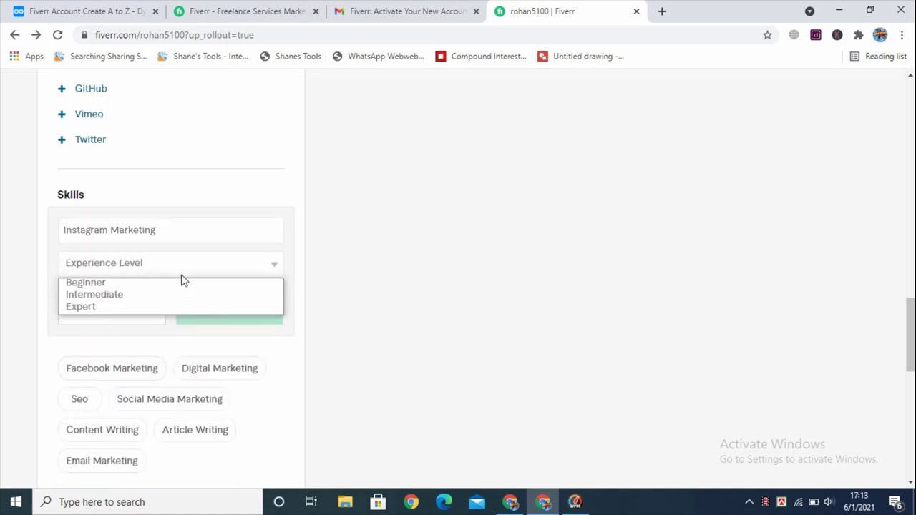
{"action": "left_click", "coordinate": [117, 308]}
{"action": "left_click", "coordinate": [217, 313]}
Check the Dynalist skill notes, and add a new Grapics Design skill to the Fiverr profile with the experience level Intermediate
{"action": "left_click", "coordinate": [93, 9]}
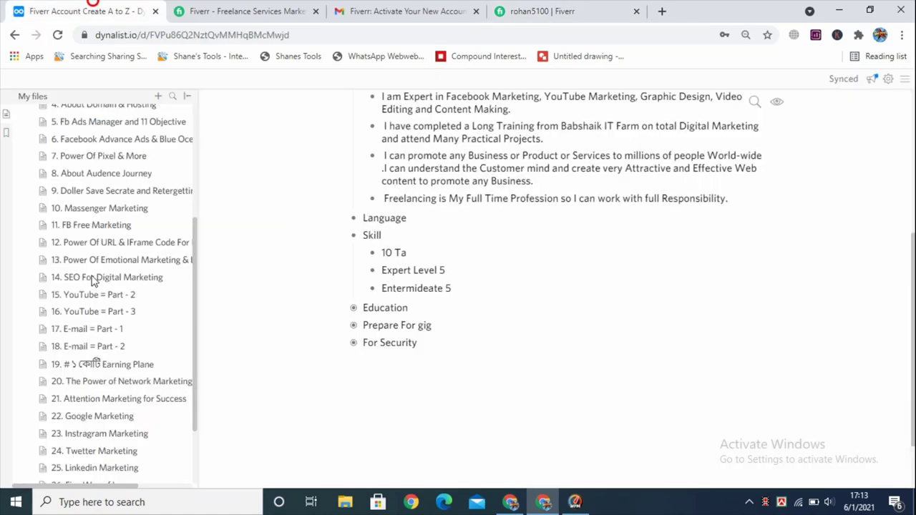
{"action": "scroll", "coordinate": [95, 281], "scroll_direction": "up", "scroll_amount": 3}
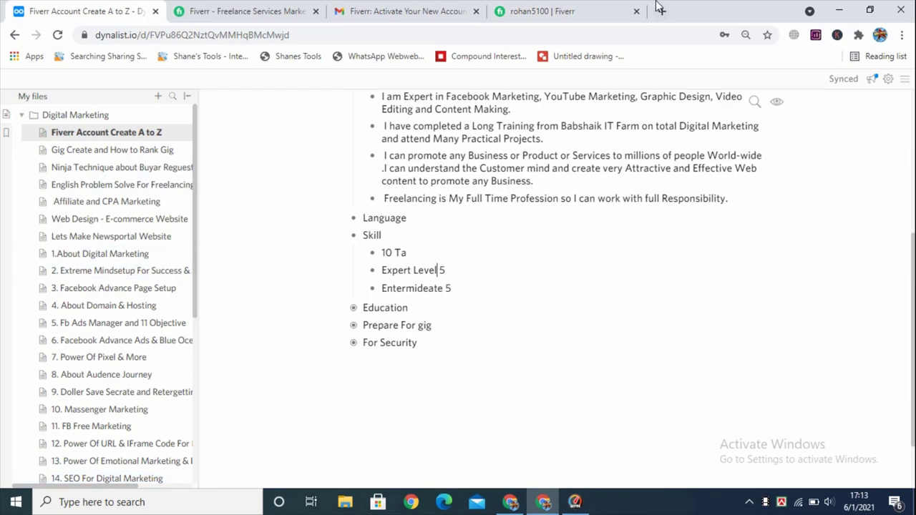
{"action": "left_click", "coordinate": [589, 7]}
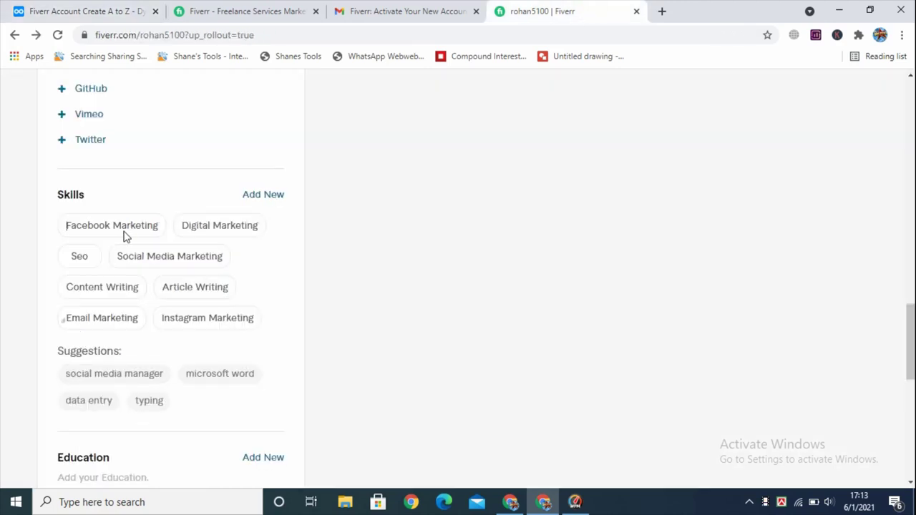
{"action": "left_click", "coordinate": [264, 196]}
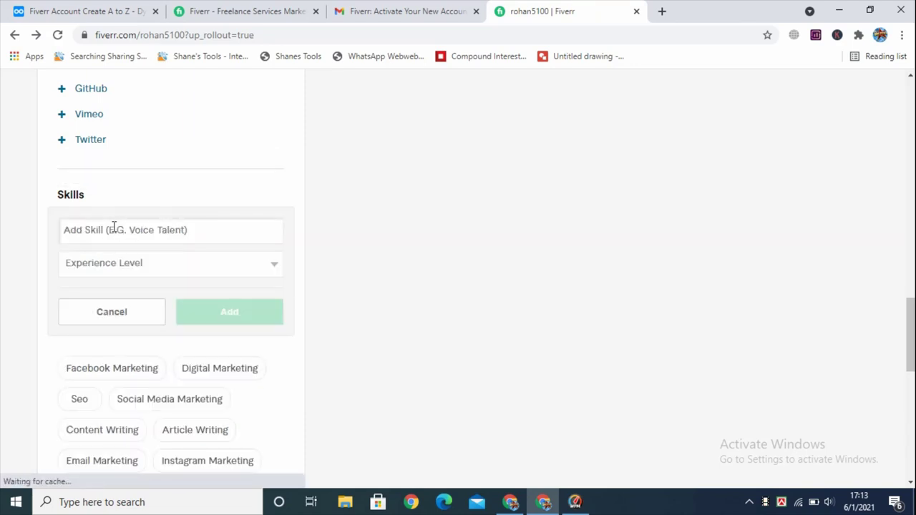
{"action": "type", "text": "Graf"}
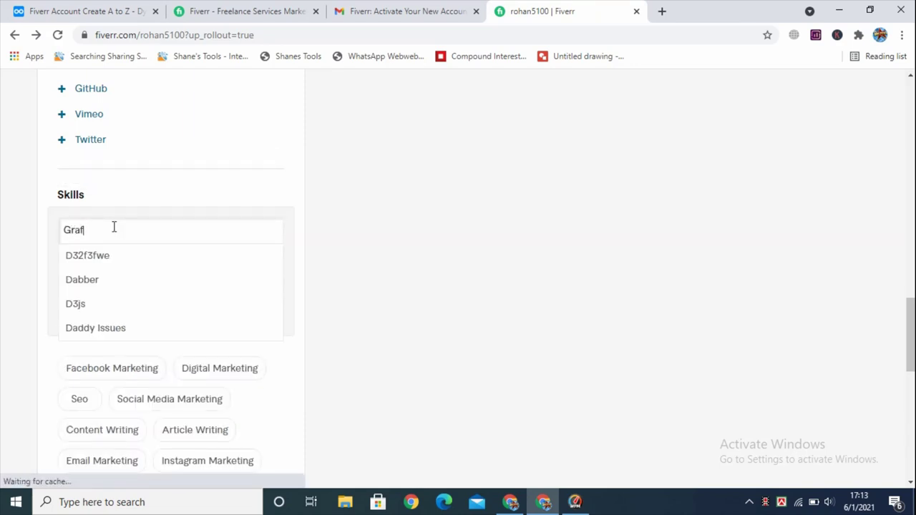
{"action": "key", "text": "BackSpace"}
{"action": "type", "text": "pi"}
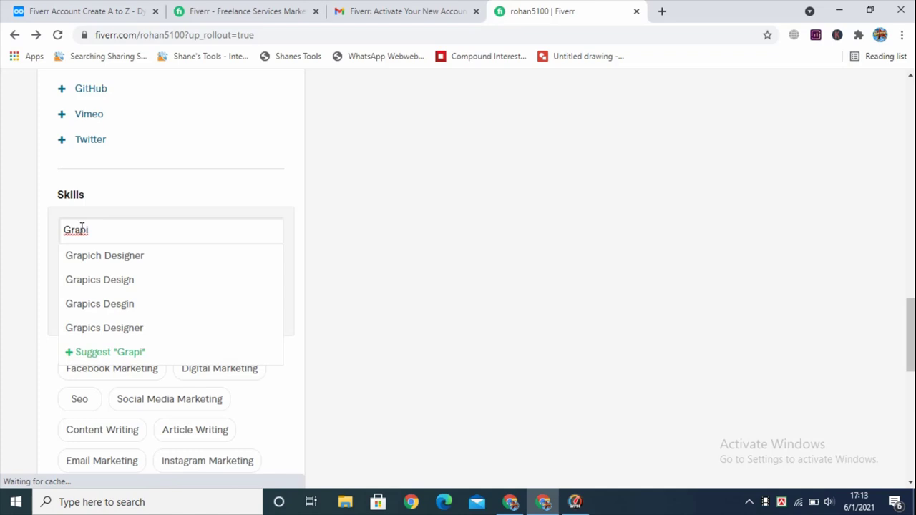
{"action": "left_click", "coordinate": [112, 287]}
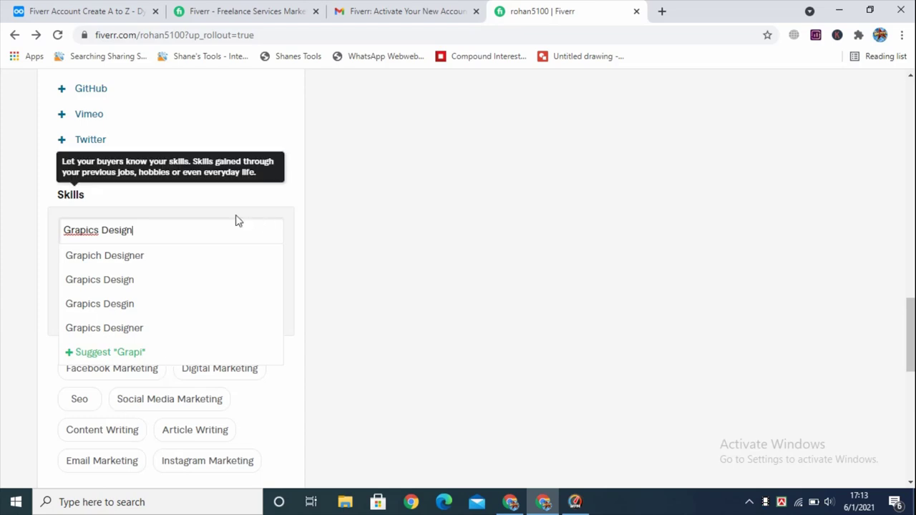
{"action": "left_click", "coordinate": [295, 245]}
{"action": "left_click", "coordinate": [221, 268]}
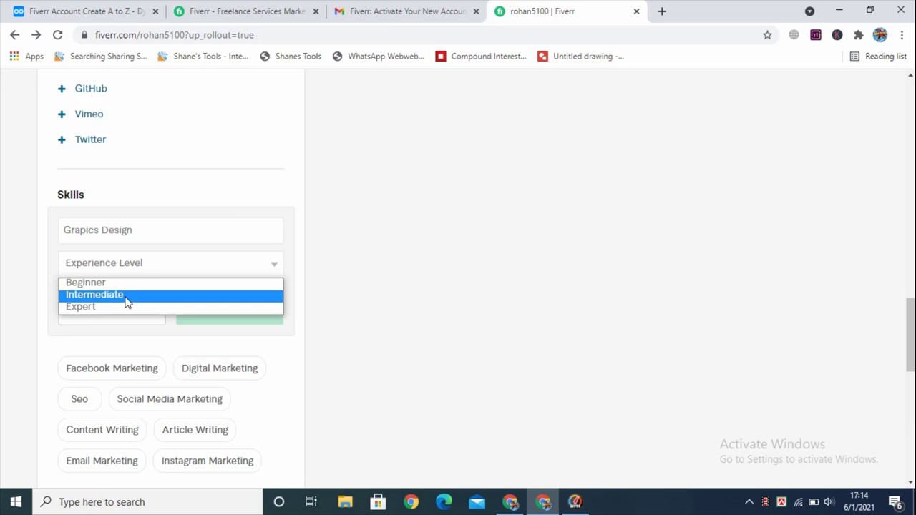
{"action": "left_click", "coordinate": [126, 297]}
{"action": "left_click", "coordinate": [223, 313]}
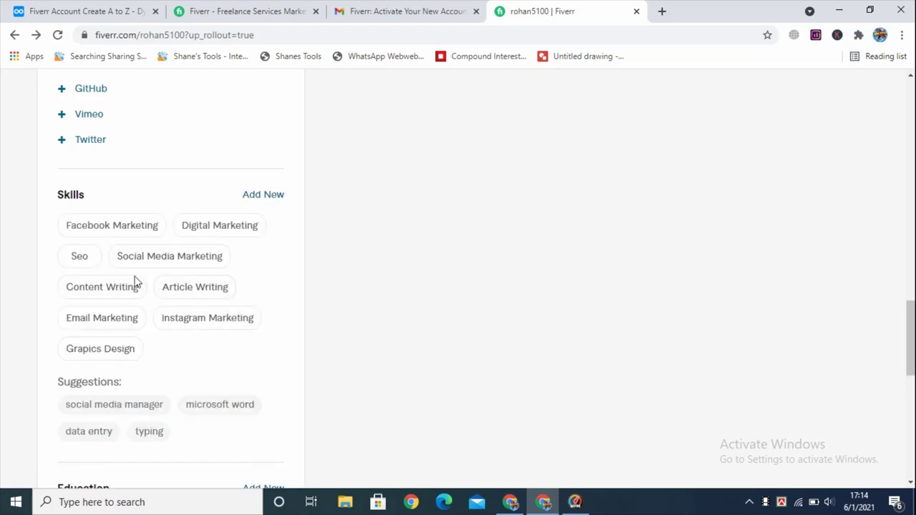
Add a new Youtube Marketing skill to the profile with the experience level Expert
{"action": "left_click", "coordinate": [259, 199]}
{"action": "left_click", "coordinate": [138, 234]}
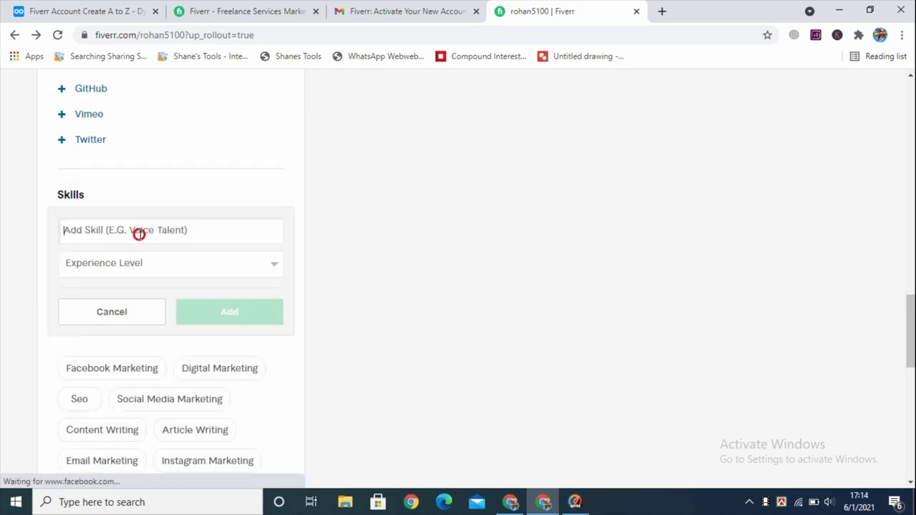
{"action": "type", "text": "YouTube M"}
{"action": "left_click", "coordinate": [147, 256]}
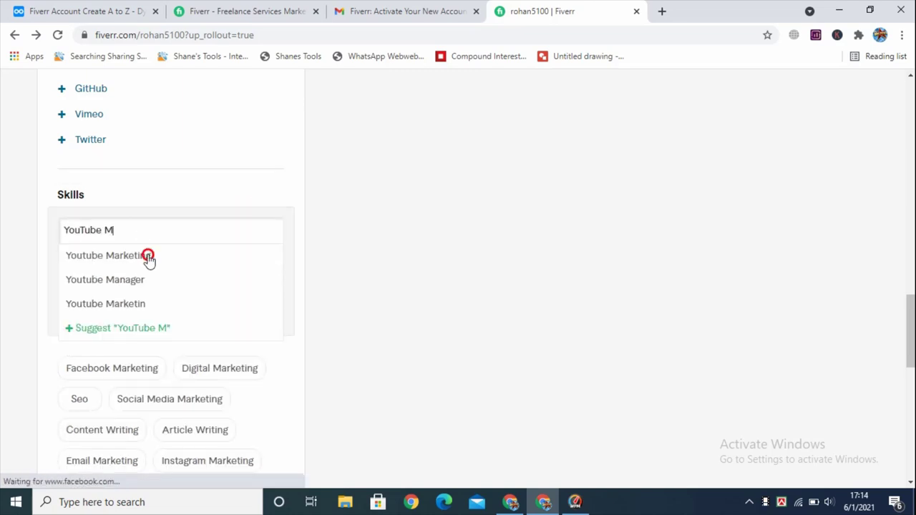
{"action": "left_click", "coordinate": [293, 276]}
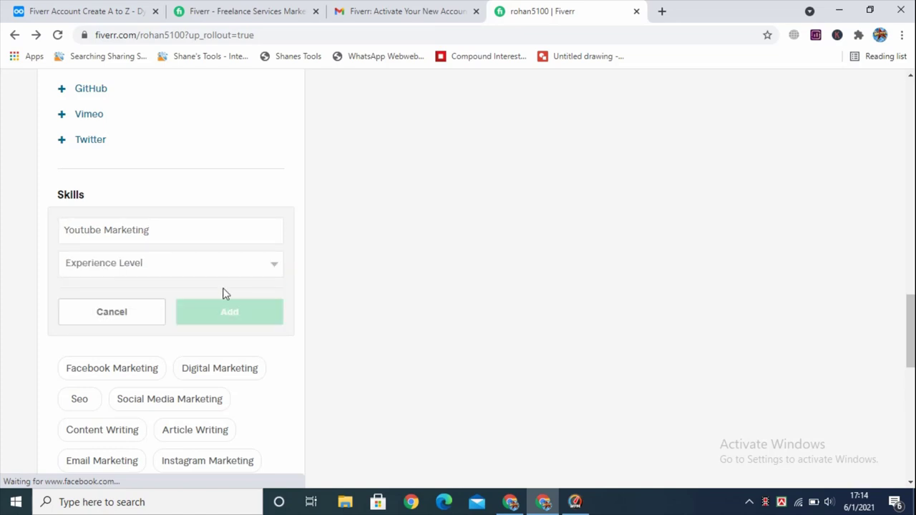
{"action": "left_click", "coordinate": [209, 264]}
{"action": "left_click", "coordinate": [90, 306]}
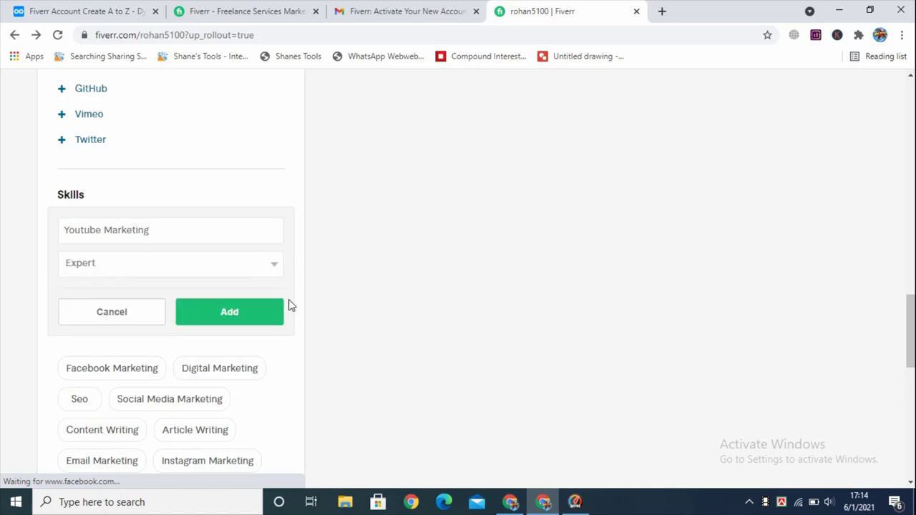
{"action": "left_click", "coordinate": [240, 314]}
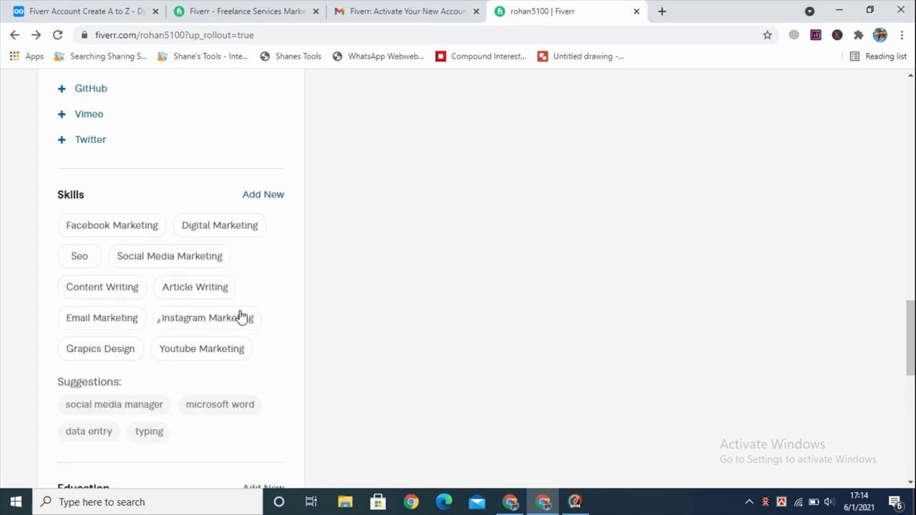
Start a new Education entry on the profile and set the country of the college to Bangladesh
{"action": "scroll", "coordinate": [239, 317], "scroll_direction": "down", "scroll_amount": 1}
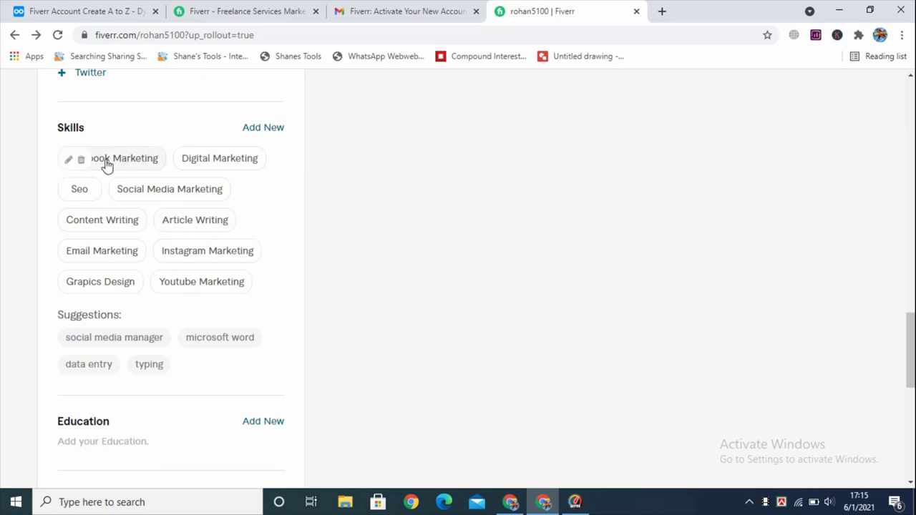
{"action": "scroll", "coordinate": [115, 286], "scroll_direction": "down", "scroll_amount": 3}
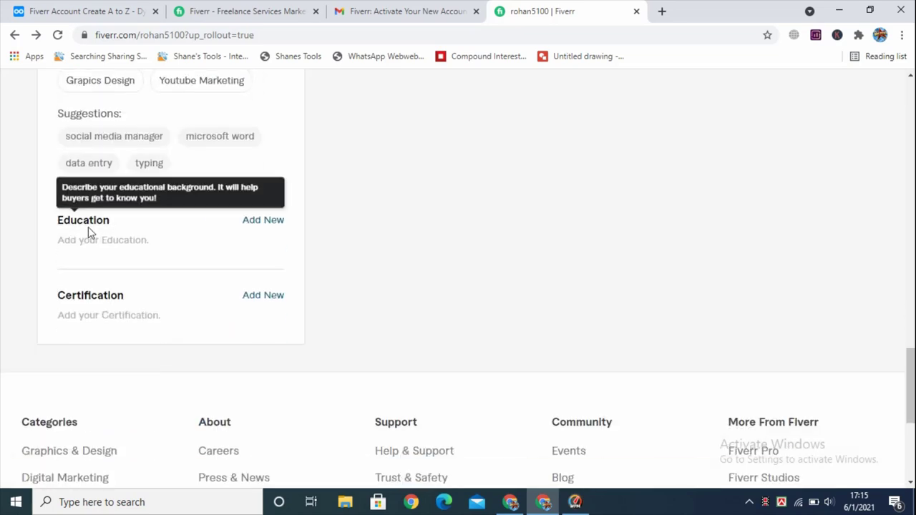
{"action": "left_click", "coordinate": [266, 228]}
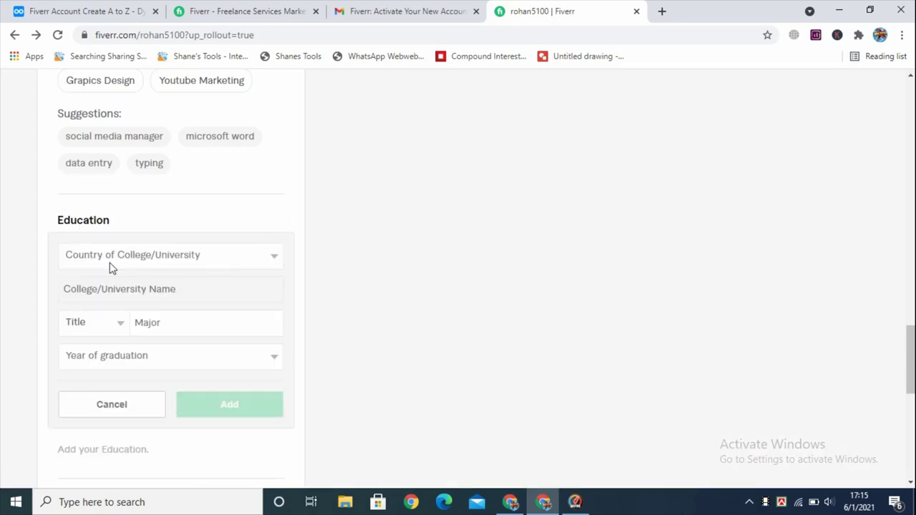
{"action": "left_click", "coordinate": [215, 263]}
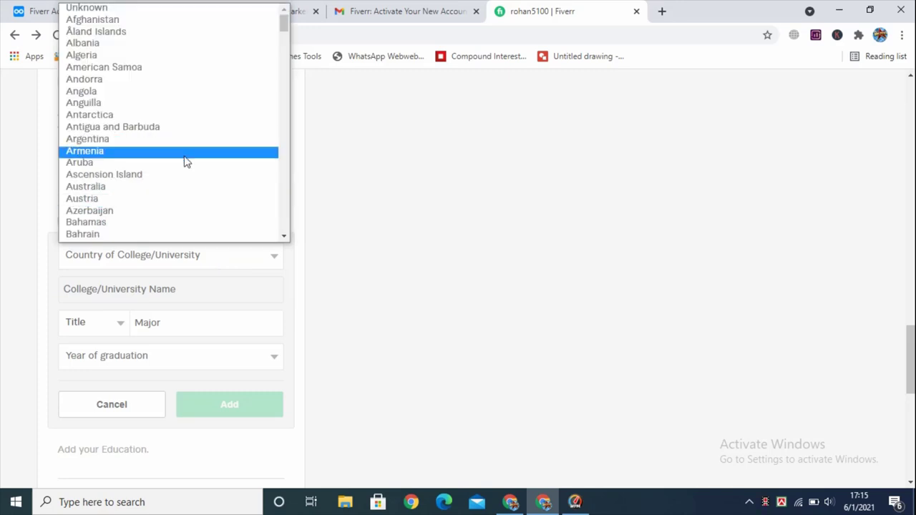
{"action": "scroll", "coordinate": [194, 138], "scroll_direction": "down", "scroll_amount": 4}
{"action": "scroll", "coordinate": [125, 201], "scroll_direction": "down", "scroll_amount": 1}
{"action": "scroll", "coordinate": [123, 179], "scroll_direction": "down", "scroll_amount": 3}
{"action": "scroll", "coordinate": [141, 157], "scroll_direction": "up", "scroll_amount": 6}
{"action": "scroll", "coordinate": [141, 157], "scroll_direction": "up", "scroll_amount": 2}
{"action": "scroll", "coordinate": [136, 157], "scroll_direction": "down", "scroll_amount": 2}
{"action": "left_click", "coordinate": [108, 114]}
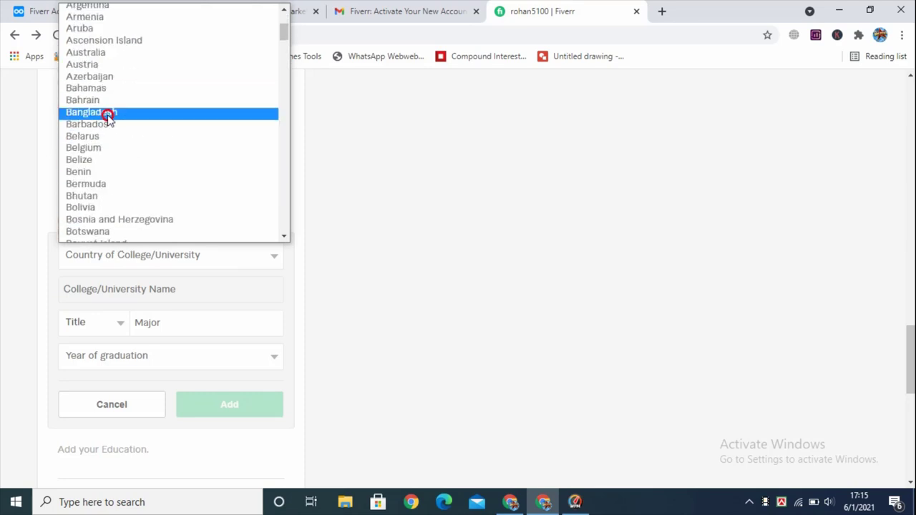
Enter Babshaik IT Farm as the college name, with the title Associate and graduation year 2021
{"action": "scroll", "coordinate": [127, 202], "scroll_direction": "down", "scroll_amount": 1}
{"action": "left_click", "coordinate": [118, 222]}
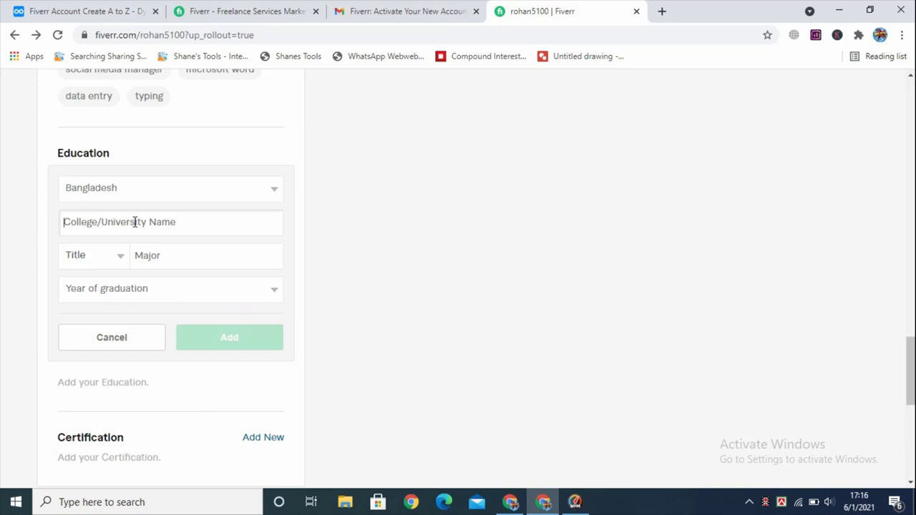
{"action": "type", "text": "Babsha"}
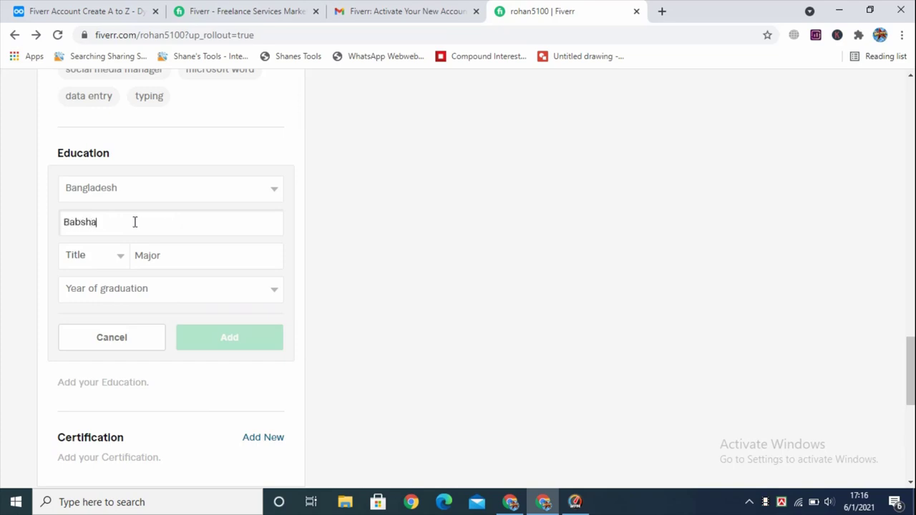
{"action": "type", "text": "ik IT Farm"}
{"action": "left_click", "coordinate": [107, 261]}
{"action": "left_click", "coordinate": [90, 275]}
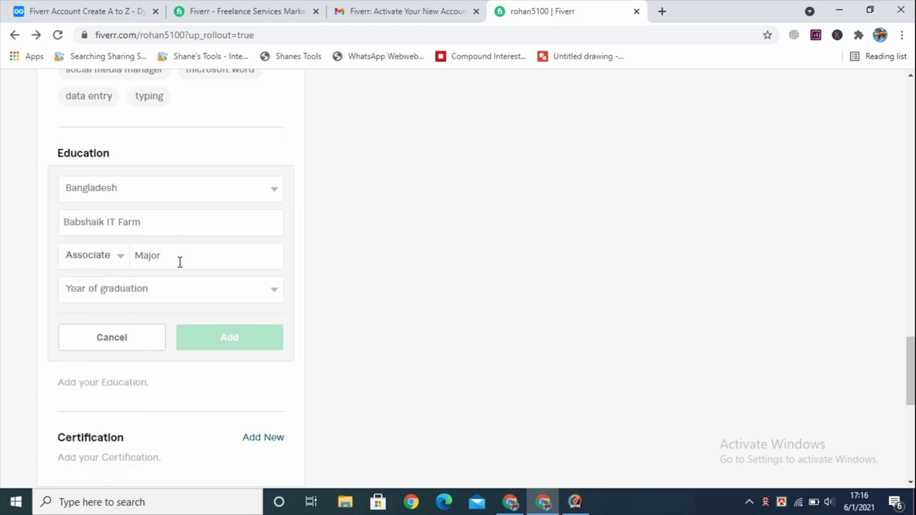
{"action": "left_click", "coordinate": [237, 297]}
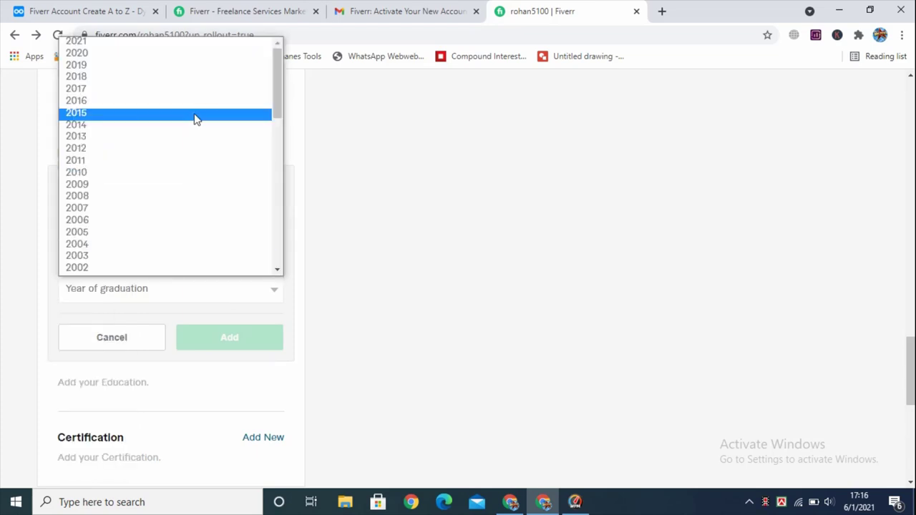
{"action": "left_click", "coordinate": [78, 41]}
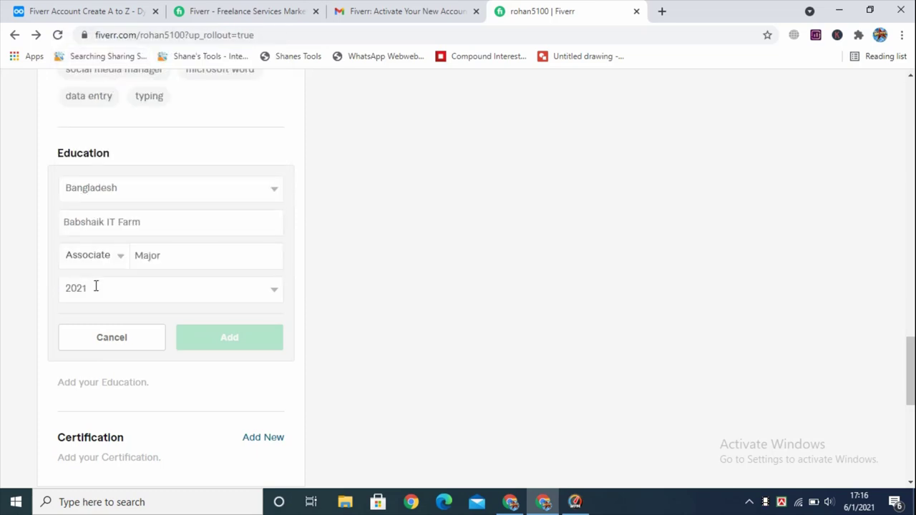
Set the major to the suggested Professional Diploma In Digital Marketing and add the education entry to the profile
{"action": "left_click", "coordinate": [153, 255]}
{"action": "type", "text": "P"}
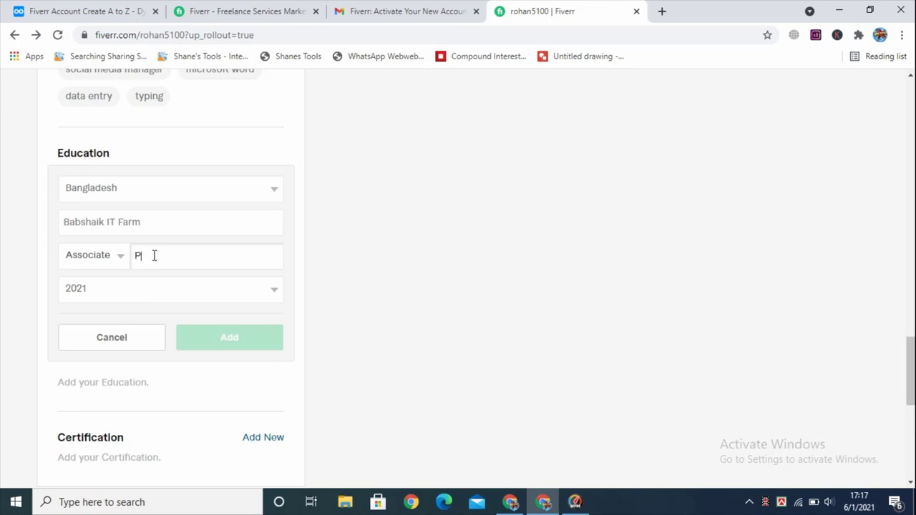
{"action": "type", "text": "rofessio"}
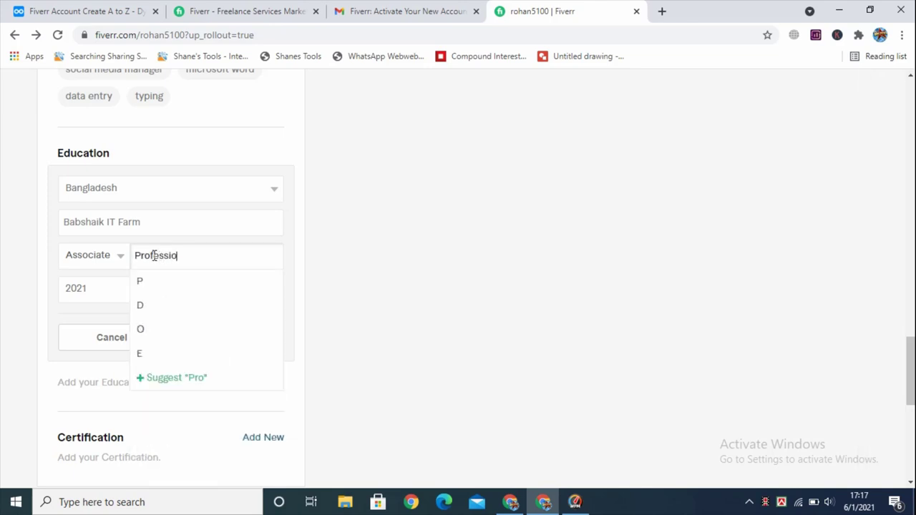
{"action": "type", "text": "nal D"}
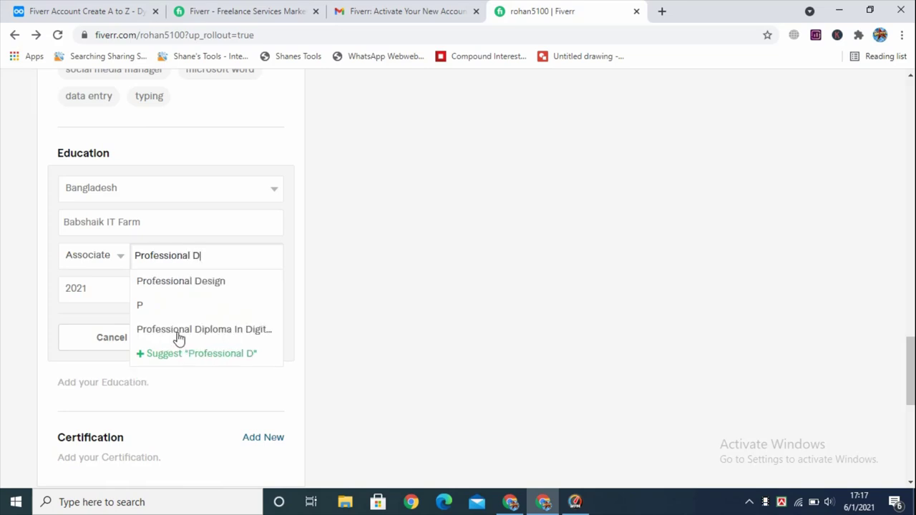
{"action": "left_click", "coordinate": [193, 331]}
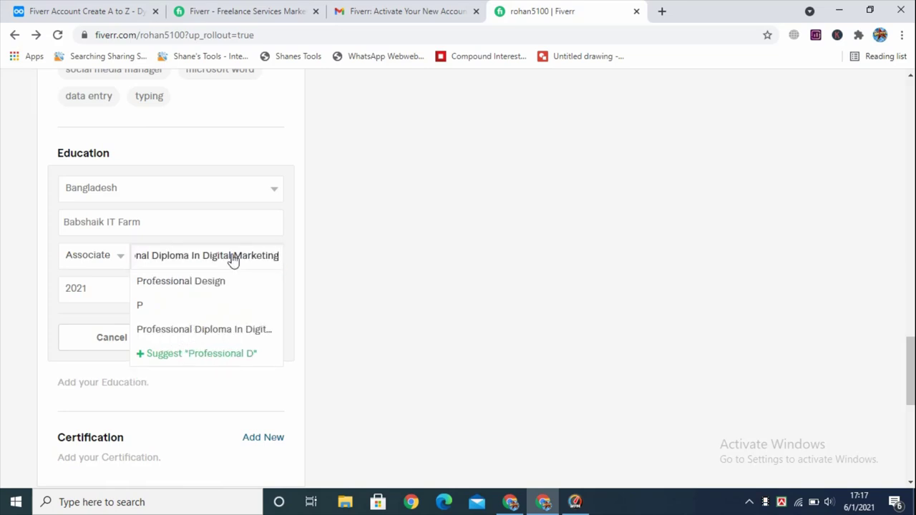
{"action": "double_click", "coordinate": [129, 256]}
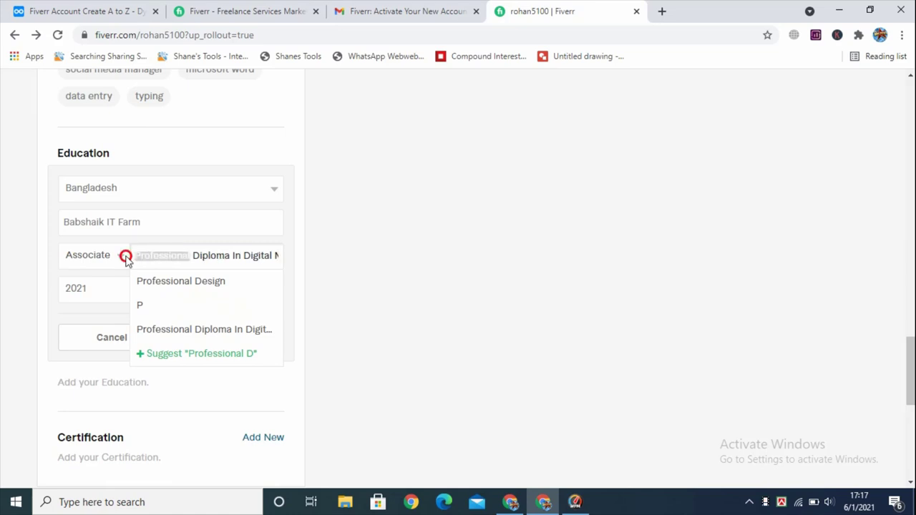
{"action": "left_click", "coordinate": [176, 252]}
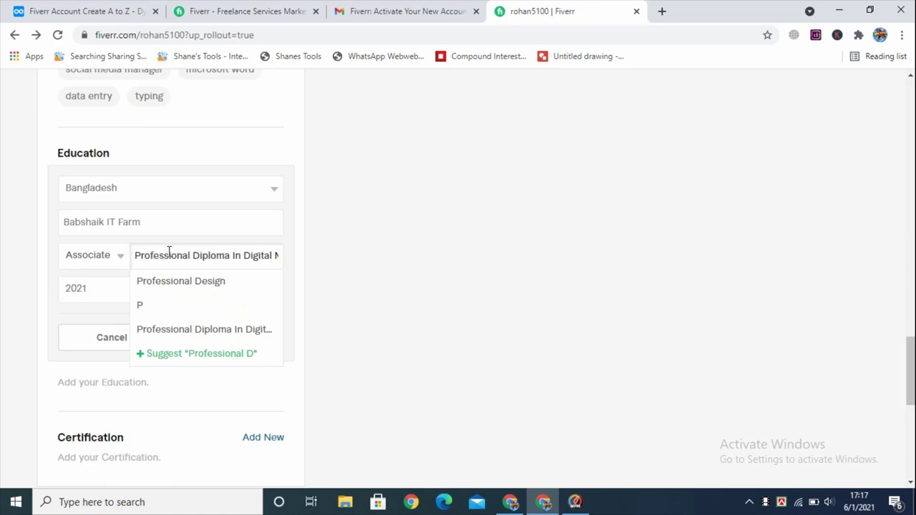
{"action": "left_click", "coordinate": [241, 253]}
{"action": "left_click", "coordinate": [282, 251]}
{"action": "left_click", "coordinate": [204, 256]}
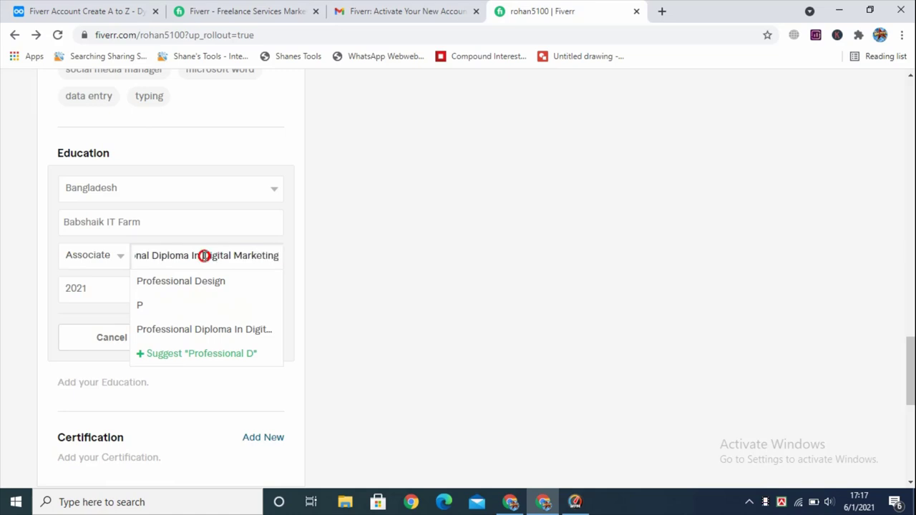
{"action": "left_click", "coordinate": [192, 214]}
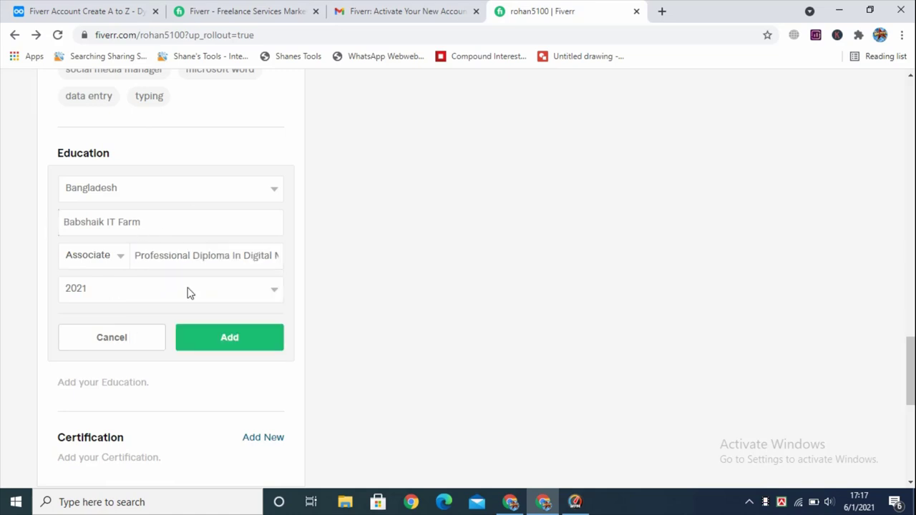
{"action": "left_click", "coordinate": [243, 336]}
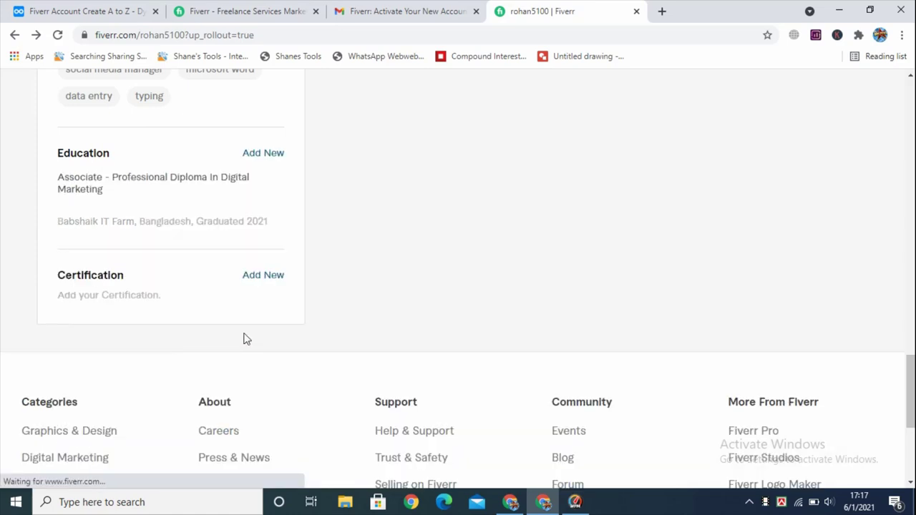
Start creating a new Gig and continue through the seller onboarding introduction pages to the Personal Info form
{"action": "scroll", "coordinate": [244, 337], "scroll_direction": "up", "scroll_amount": 1}
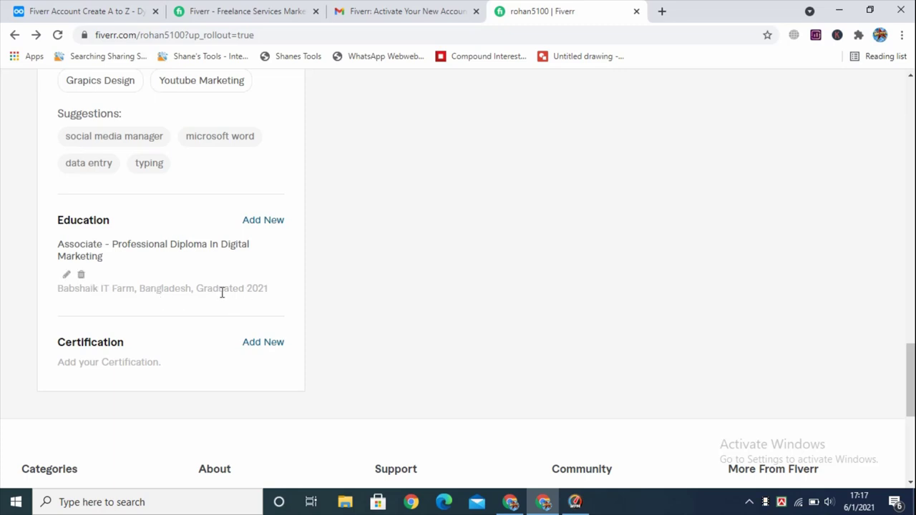
{"action": "scroll", "coordinate": [84, 231], "scroll_direction": "down", "scroll_amount": 2}
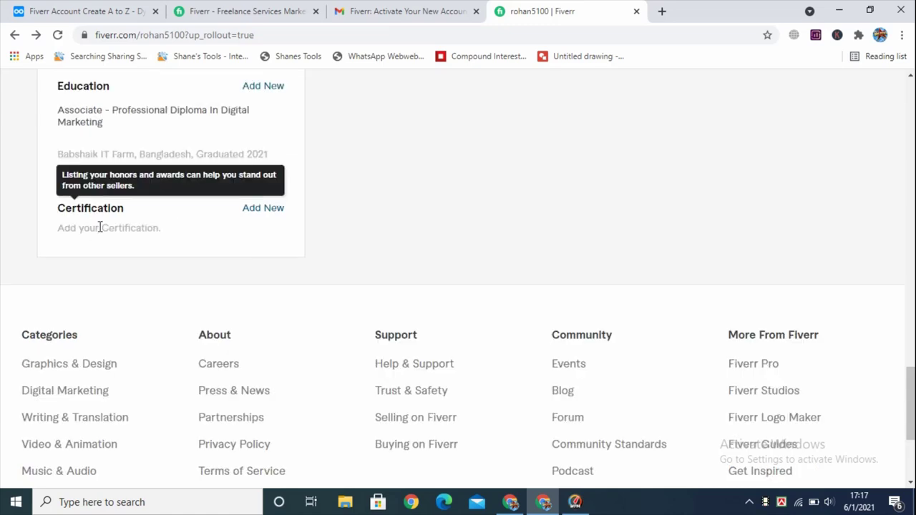
{"action": "scroll", "coordinate": [188, 370], "scroll_direction": "up", "scroll_amount": 15}
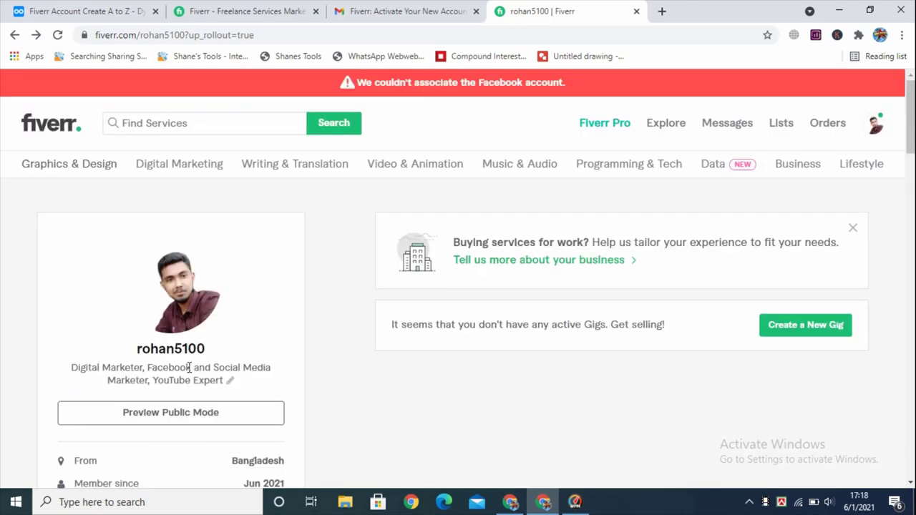
{"action": "left_click", "coordinate": [787, 331]}
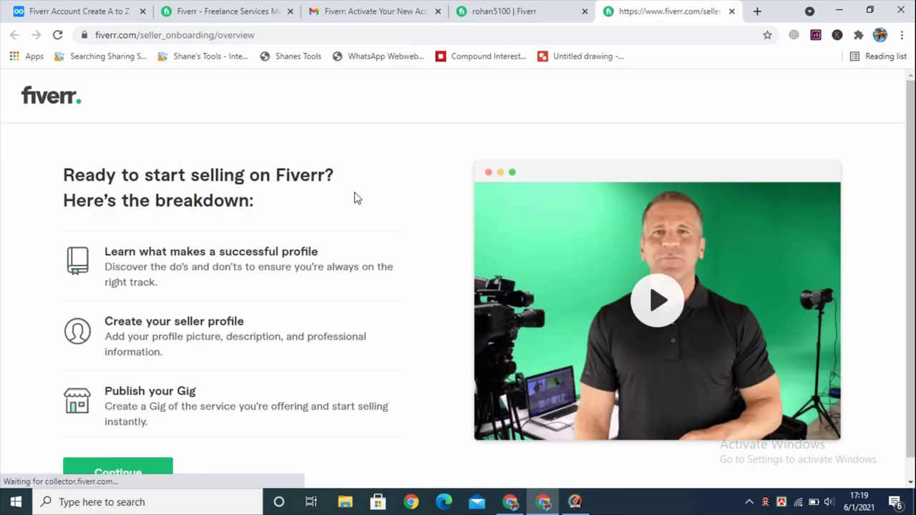
{"action": "scroll", "coordinate": [250, 236], "scroll_direction": "down", "scroll_amount": 1}
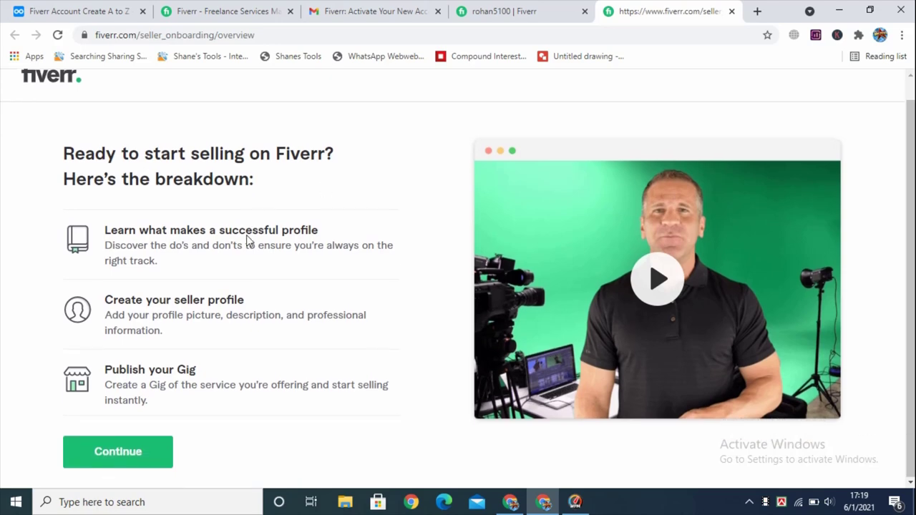
{"action": "left_click", "coordinate": [116, 456]}
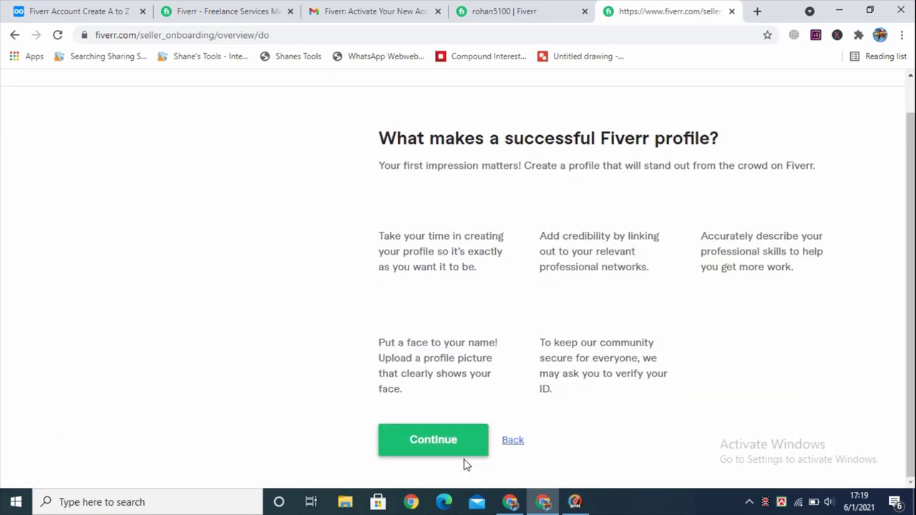
{"action": "left_click", "coordinate": [421, 435]}
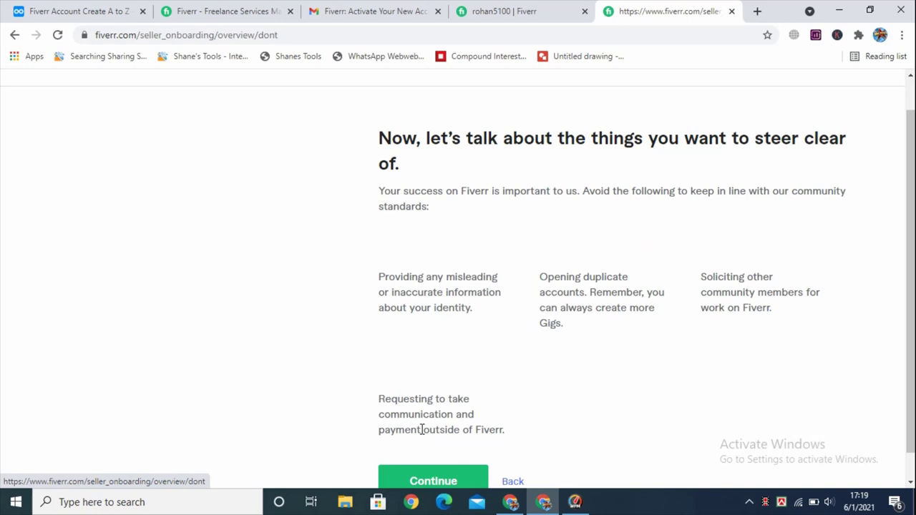
{"action": "scroll", "coordinate": [421, 429], "scroll_direction": "down", "scroll_amount": 1}
{"action": "left_click", "coordinate": [448, 458]}
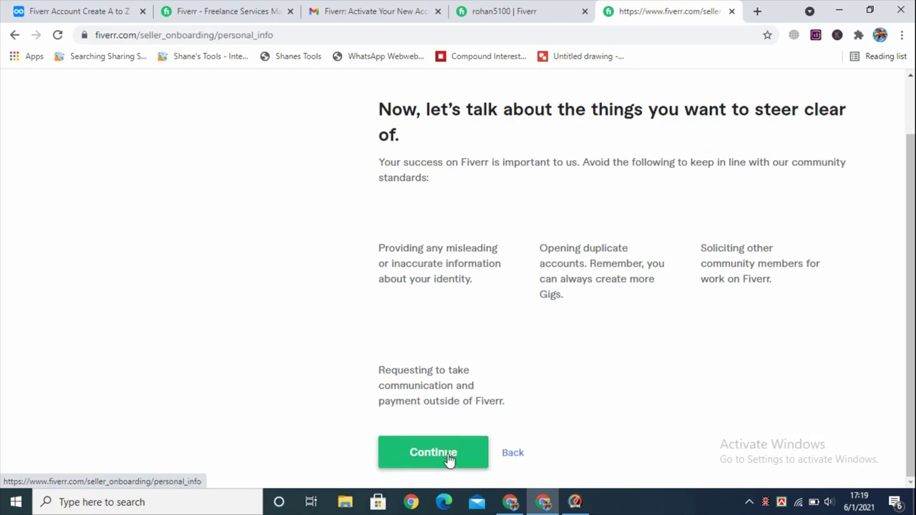
{"action": "scroll", "coordinate": [121, 154], "scroll_direction": "down", "scroll_amount": 1}
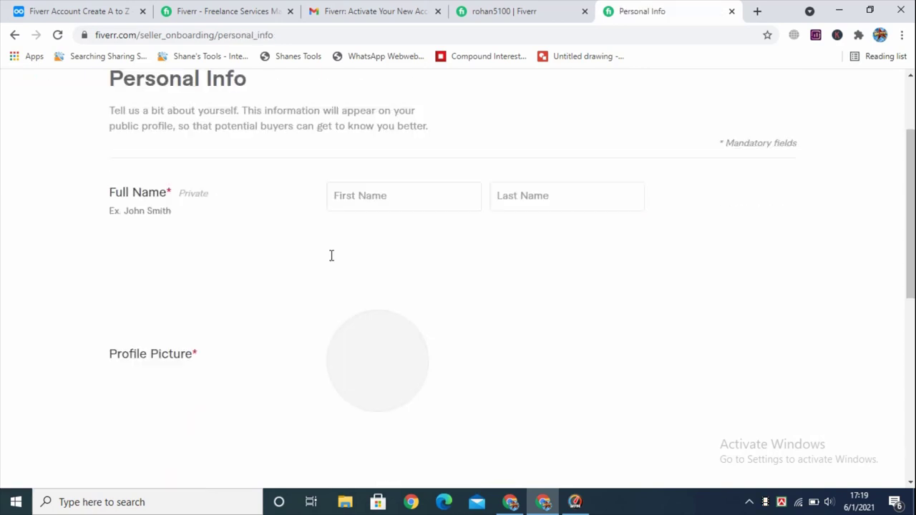
Fill in the seller's first and last name from the saved suggestion, correcting the capitalization of the last name
{"action": "left_click", "coordinate": [366, 203]}
{"action": "key", "text": "Tab"}
{"action": "scroll", "coordinate": [842, 262], "scroll_direction": "up", "scroll_amount": 1}
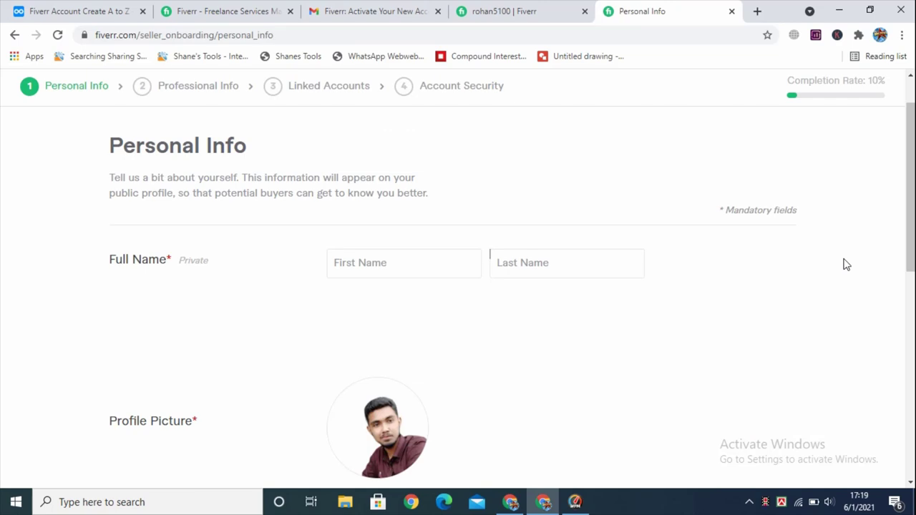
{"action": "left_click", "coordinate": [360, 262]}
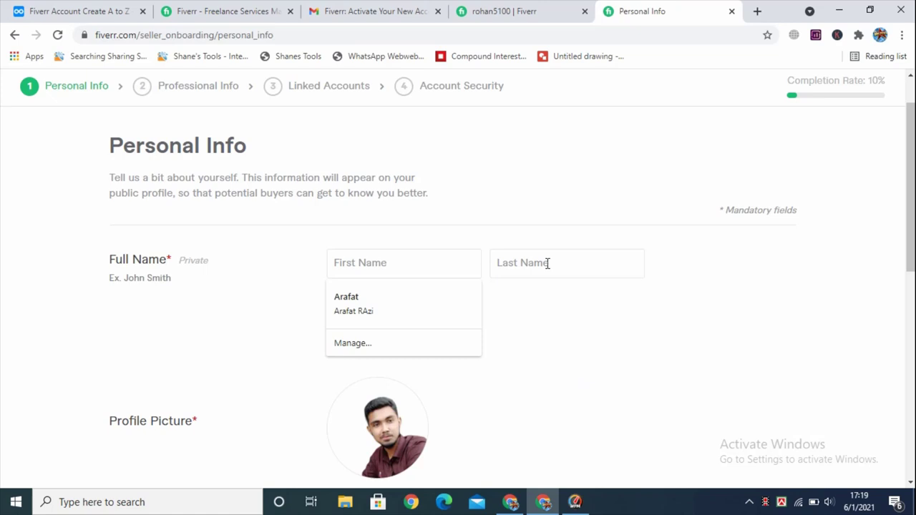
{"action": "left_click", "coordinate": [343, 297]}
{"action": "left_click", "coordinate": [514, 264]}
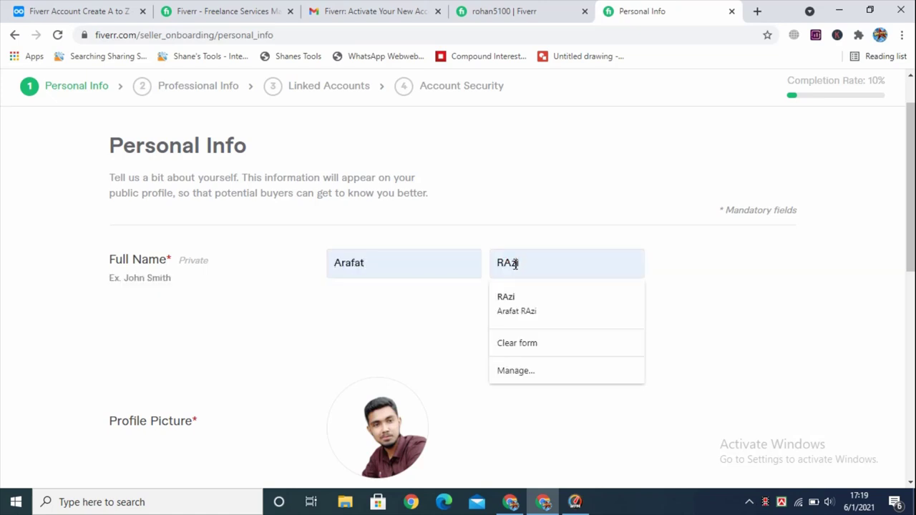
{"action": "key", "text": "BackSpace"}
{"action": "key", "text": "BackSpace"}
{"action": "key", "text": "BackSpace"}
{"action": "type", "text": "azi"}
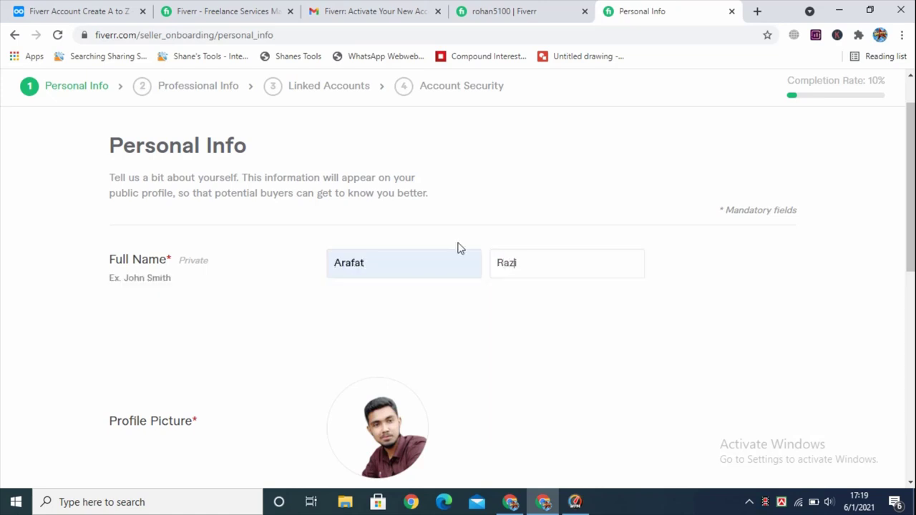
Review the profile picture, description and languages in the Personal Info form, and continue to the Professional Info form
{"action": "scroll", "coordinate": [390, 290], "scroll_direction": "down", "scroll_amount": 1}
{"action": "scroll", "coordinate": [387, 290], "scroll_direction": "down", "scroll_amount": 1}
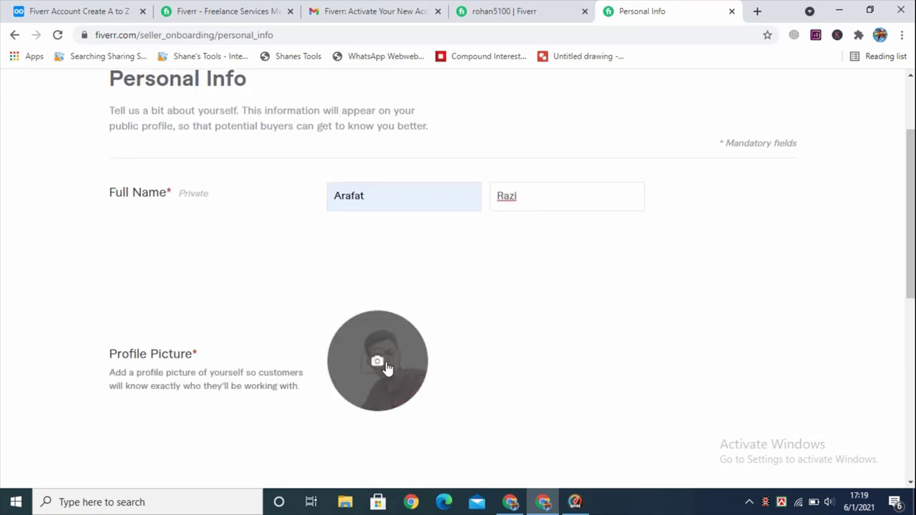
{"action": "scroll", "coordinate": [433, 387], "scroll_direction": "up", "scroll_amount": 2}
{"action": "scroll", "coordinate": [432, 386], "scroll_direction": "down", "scroll_amount": 2}
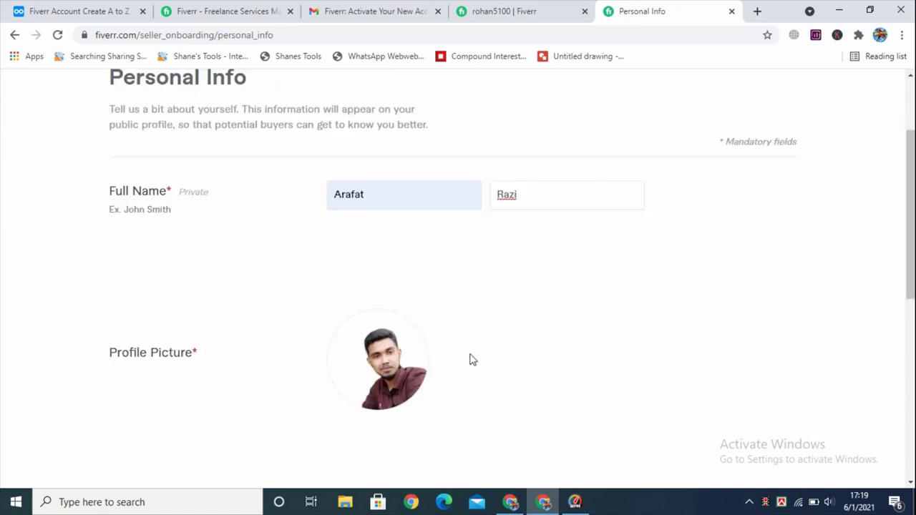
{"action": "scroll", "coordinate": [523, 365], "scroll_direction": "down", "scroll_amount": 10}
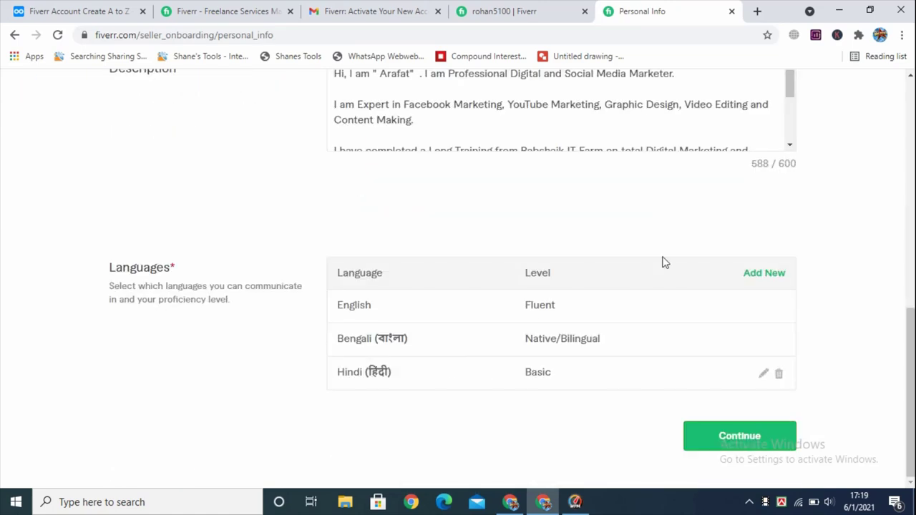
{"action": "scroll", "coordinate": [532, 312], "scroll_direction": "up", "scroll_amount": 3}
{"action": "scroll", "coordinate": [462, 312], "scroll_direction": "down", "scroll_amount": 5}
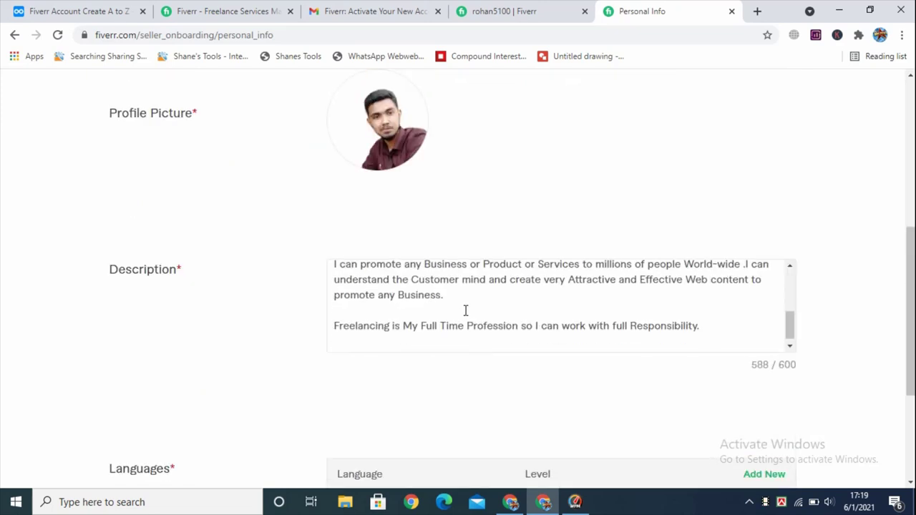
{"action": "scroll", "coordinate": [466, 311], "scroll_direction": "up", "scroll_amount": 5}
{"action": "scroll", "coordinate": [583, 385], "scroll_direction": "down", "scroll_amount": 3}
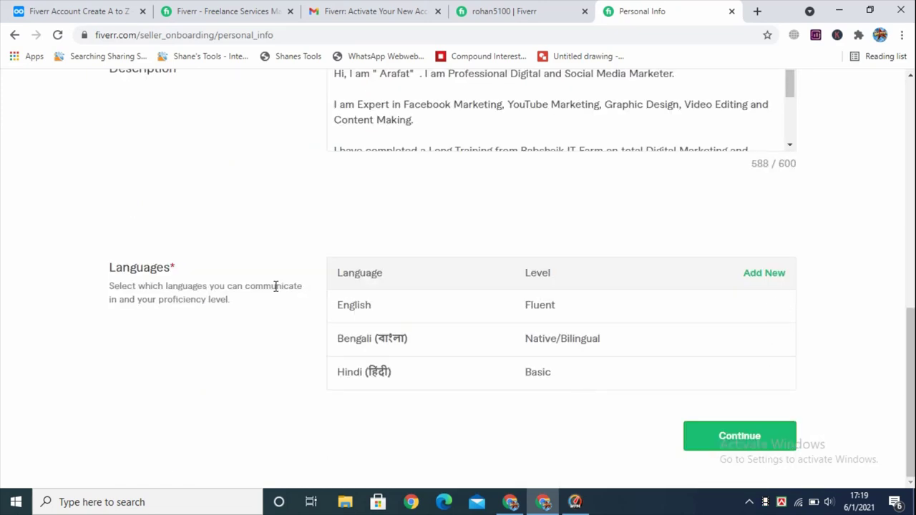
{"action": "left_click", "coordinate": [750, 438]}
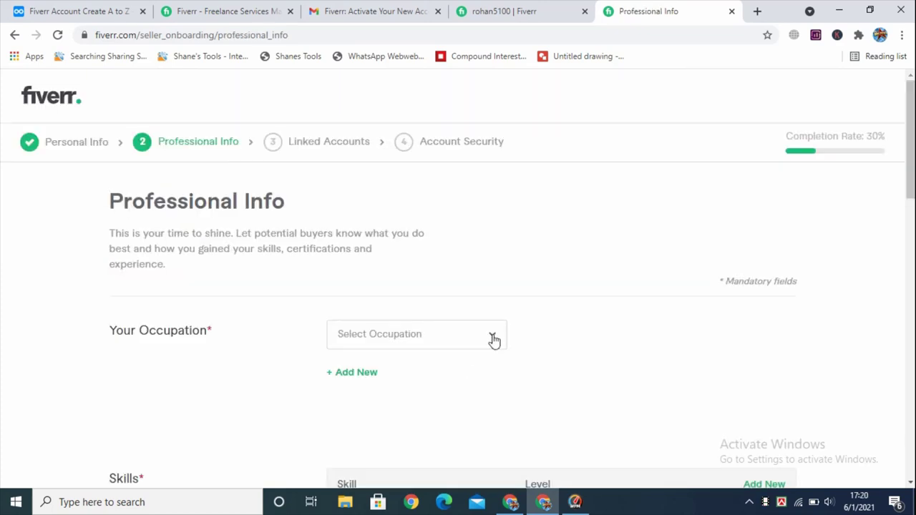
Set the seller's occupation to Digital Marketing in the Professional Info form
{"action": "scroll", "coordinate": [492, 337], "scroll_direction": "down", "scroll_amount": 1}
{"action": "scroll", "coordinate": [325, 251], "scroll_direction": "up", "scroll_amount": 1}
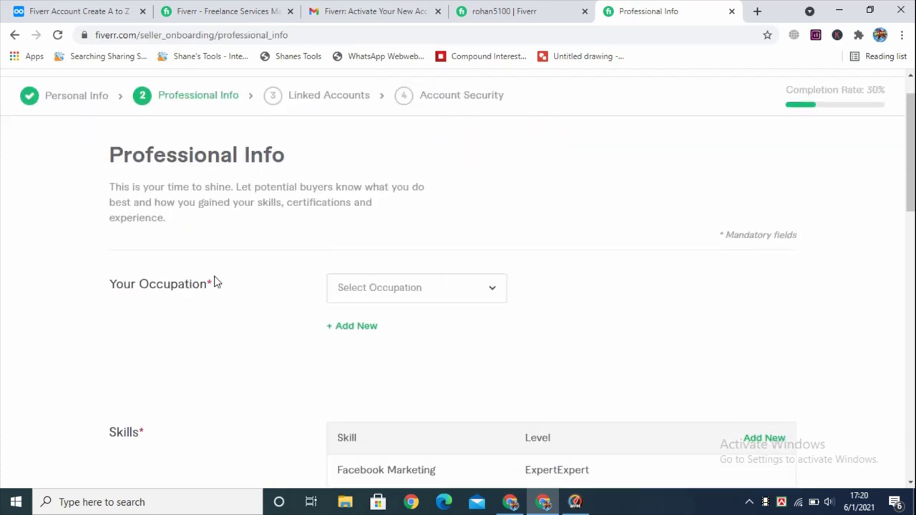
{"action": "scroll", "coordinate": [426, 322], "scroll_direction": "down", "scroll_amount": 1}
{"action": "scroll", "coordinate": [424, 321], "scroll_direction": "up", "scroll_amount": 1}
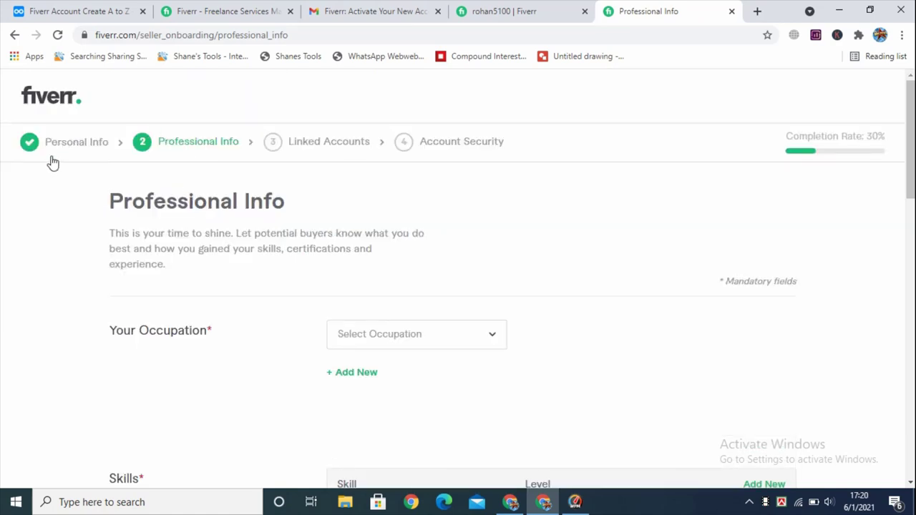
{"action": "scroll", "coordinate": [425, 293], "scroll_direction": "down", "scroll_amount": 1}
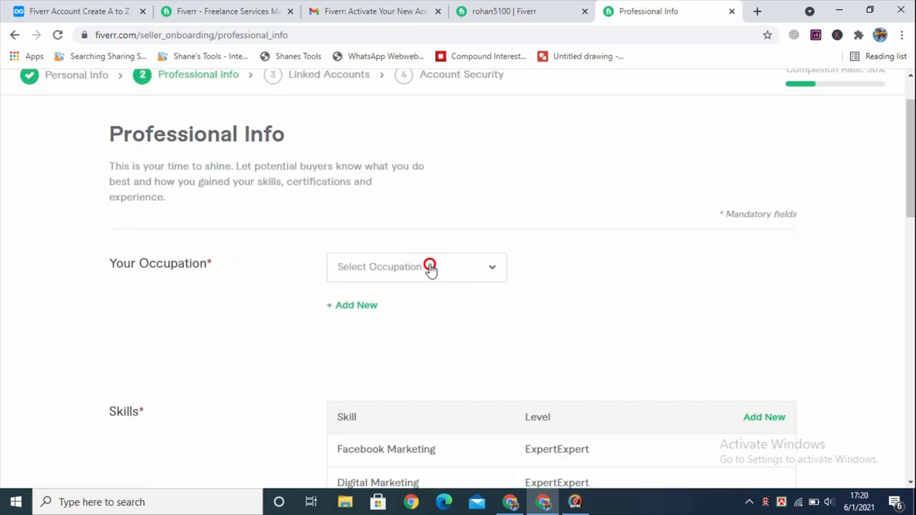
{"action": "left_click", "coordinate": [429, 267]}
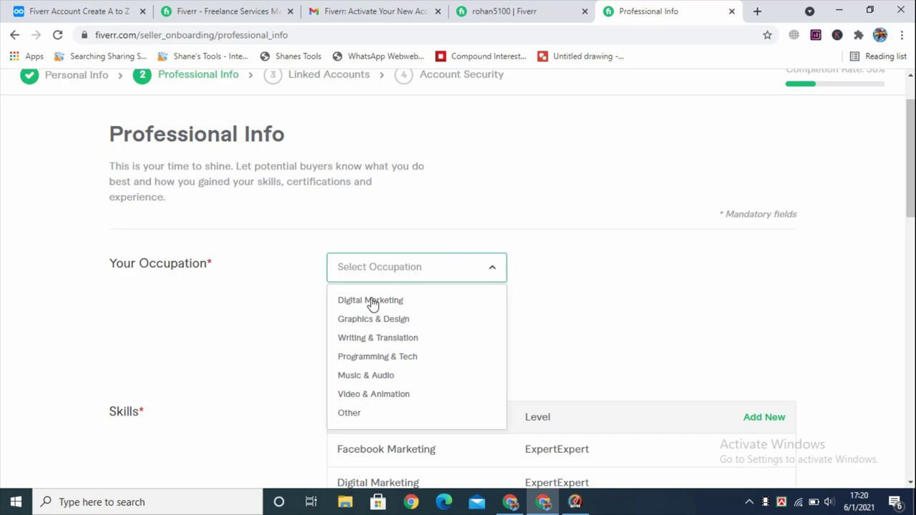
{"action": "left_click", "coordinate": [372, 302]}
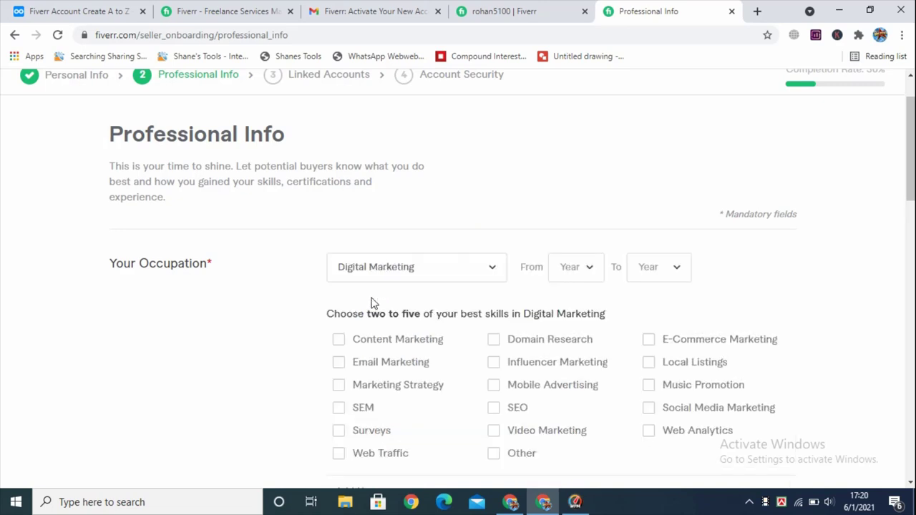
{"action": "scroll", "coordinate": [624, 270], "scroll_direction": "down", "scroll_amount": 2}
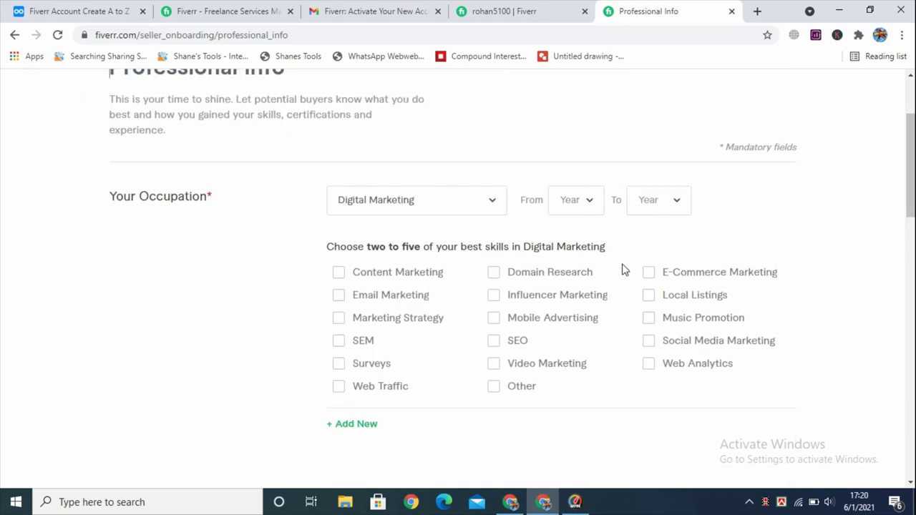